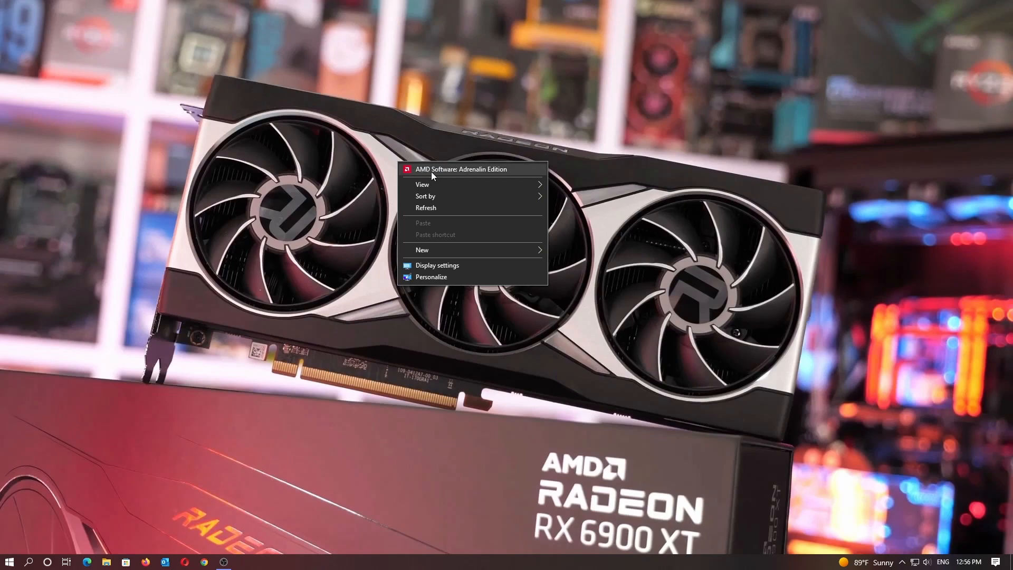
Step: Open AMD Software: Adrenalin Edition from the desktop and review the update and reset options in its system settings
click(457, 170)
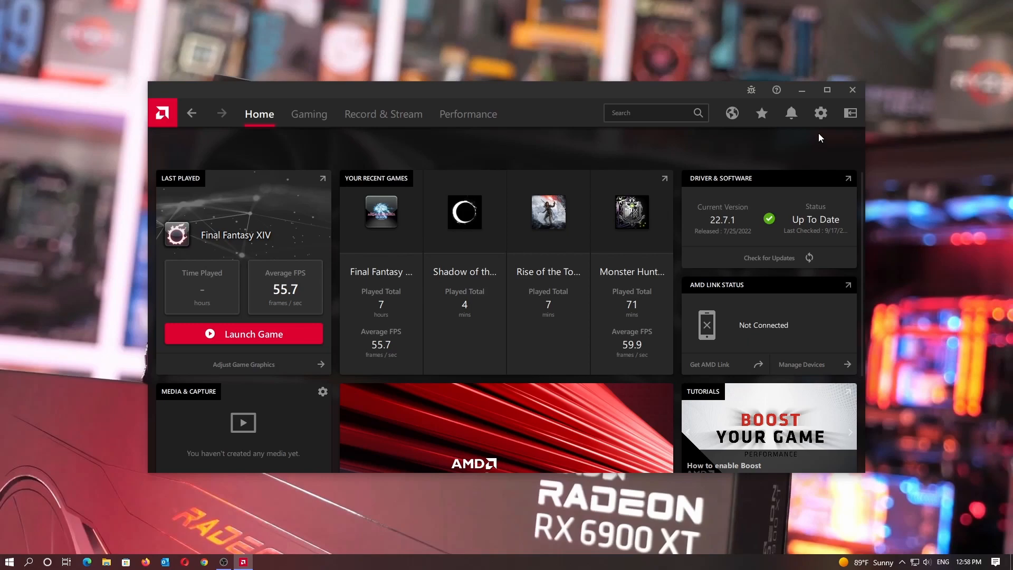
click(820, 114)
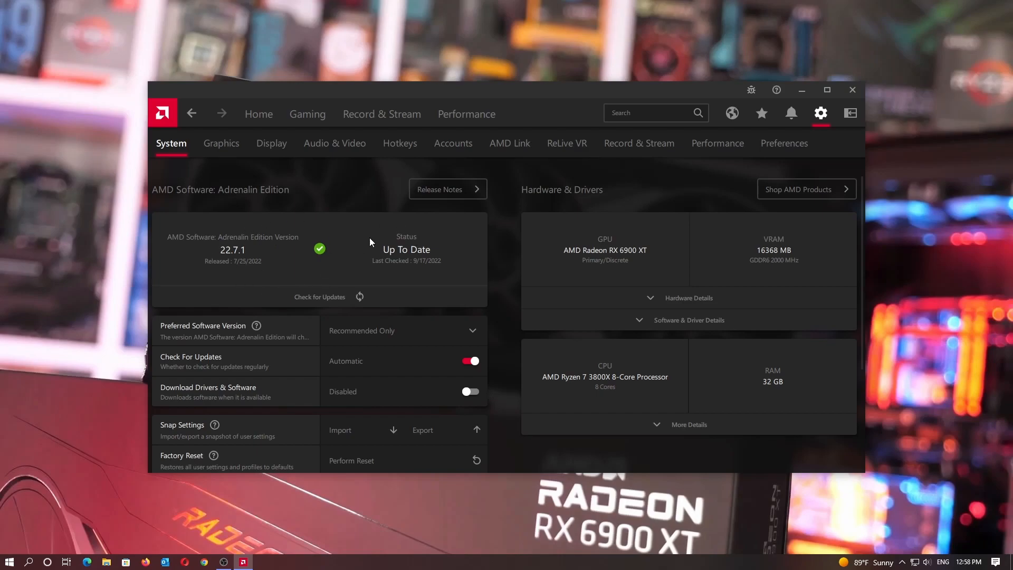
scroll(397, 344, down, 3)
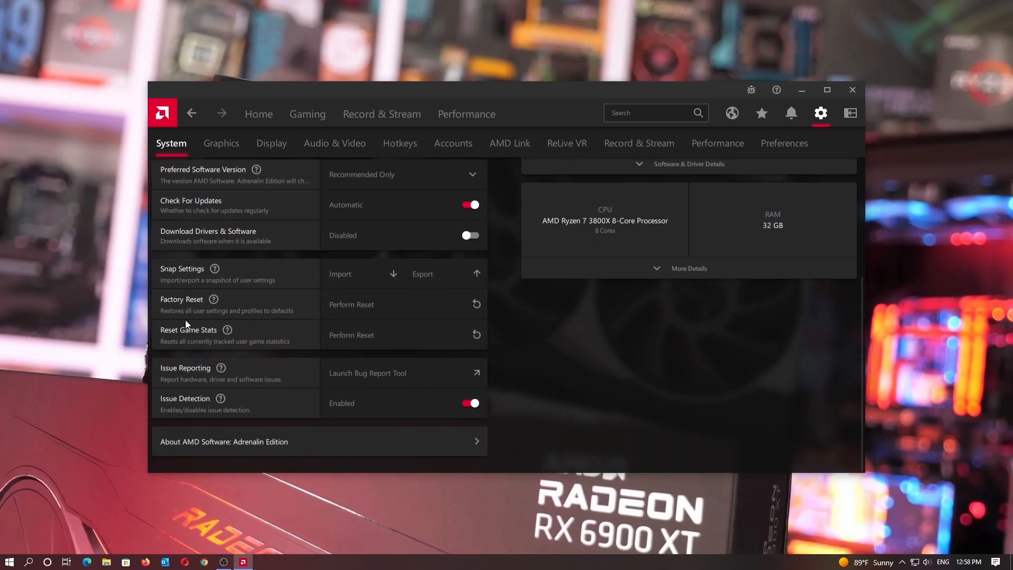
scroll(248, 342, up, 1)
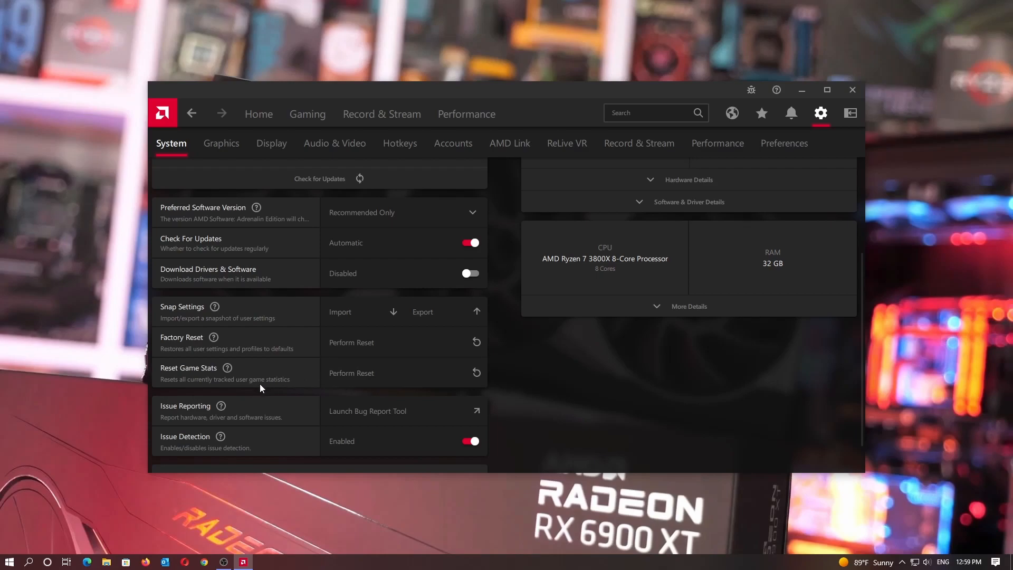
scroll(308, 373, up, 3)
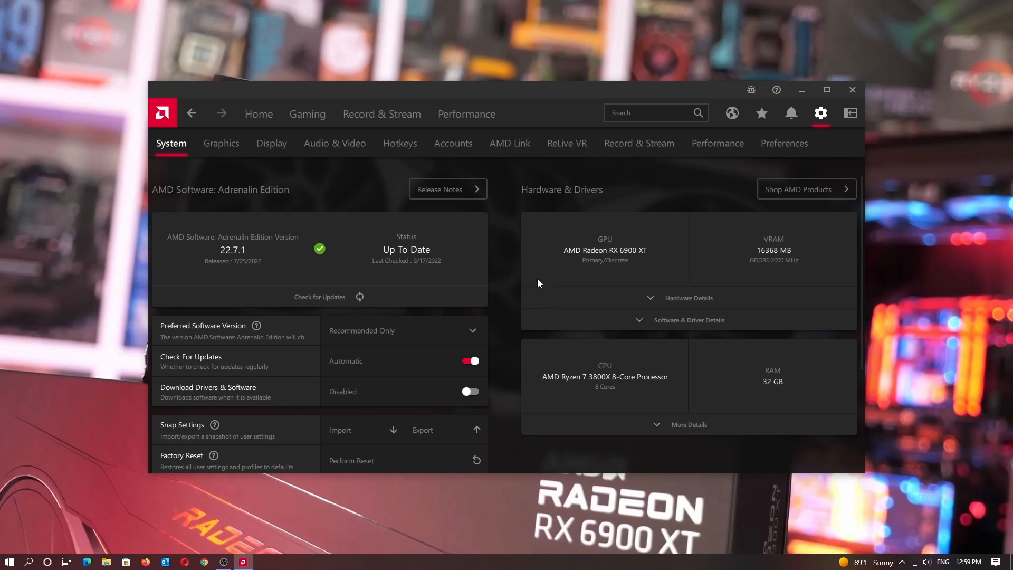
Step: Expand the GPU's hardware details and examine the memory, clock, BIOS and device ID entries
click(657, 298)
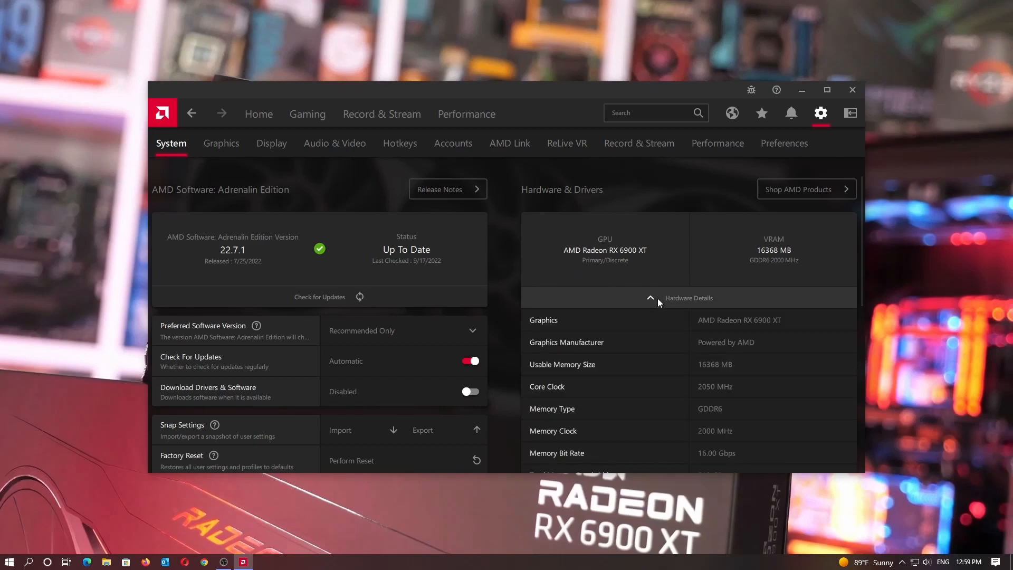
scroll(627, 292, down, 2)
scroll(629, 294, down, 2)
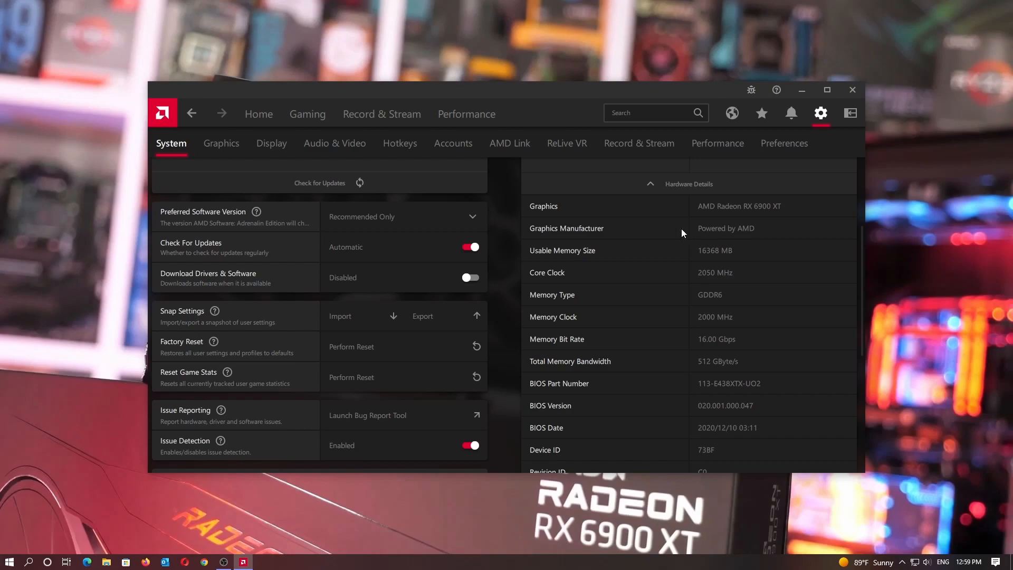
scroll(646, 387, down, 3)
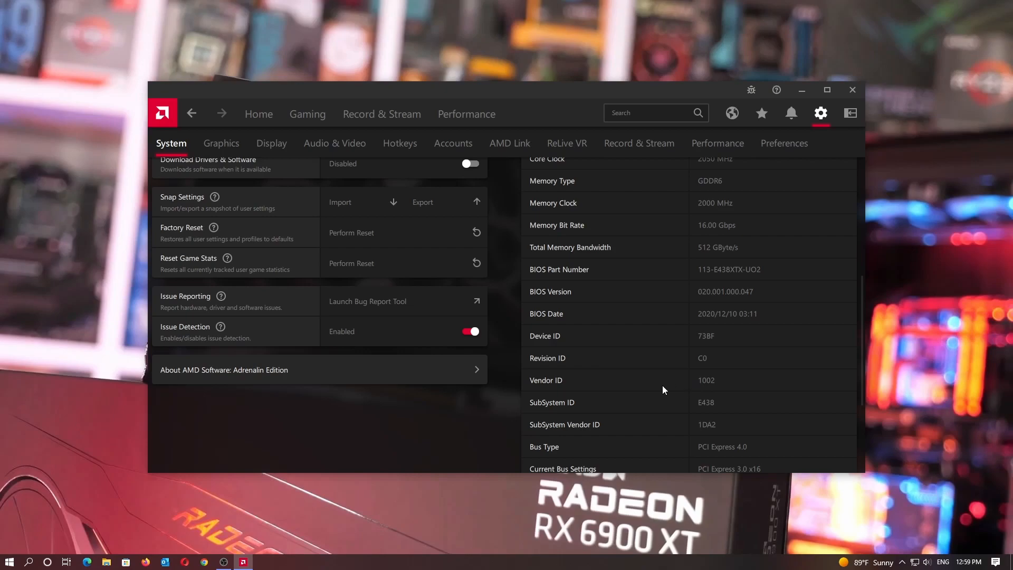
scroll(640, 294, up, 6)
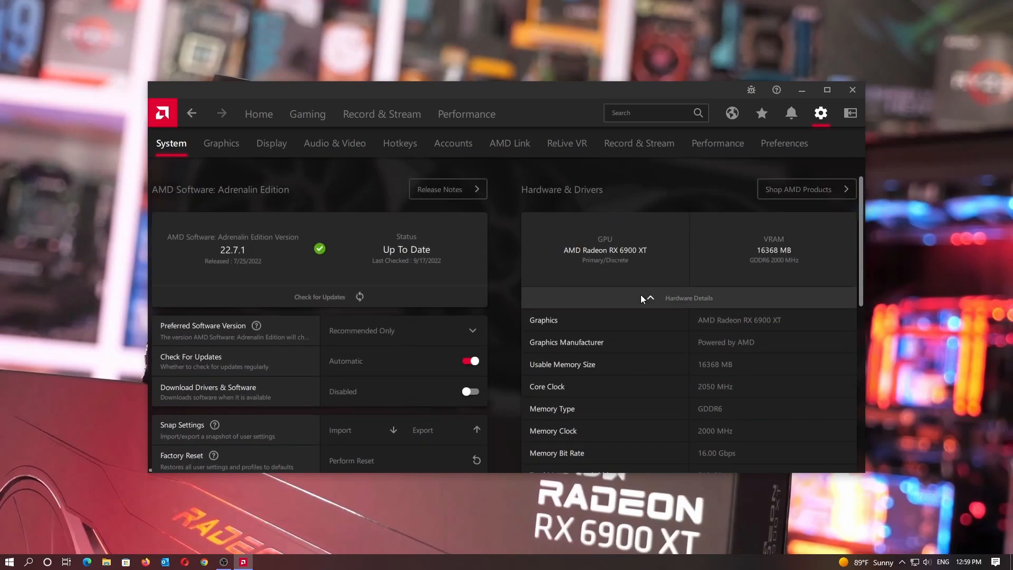
scroll(638, 296, down, 9)
scroll(647, 330, up, 3)
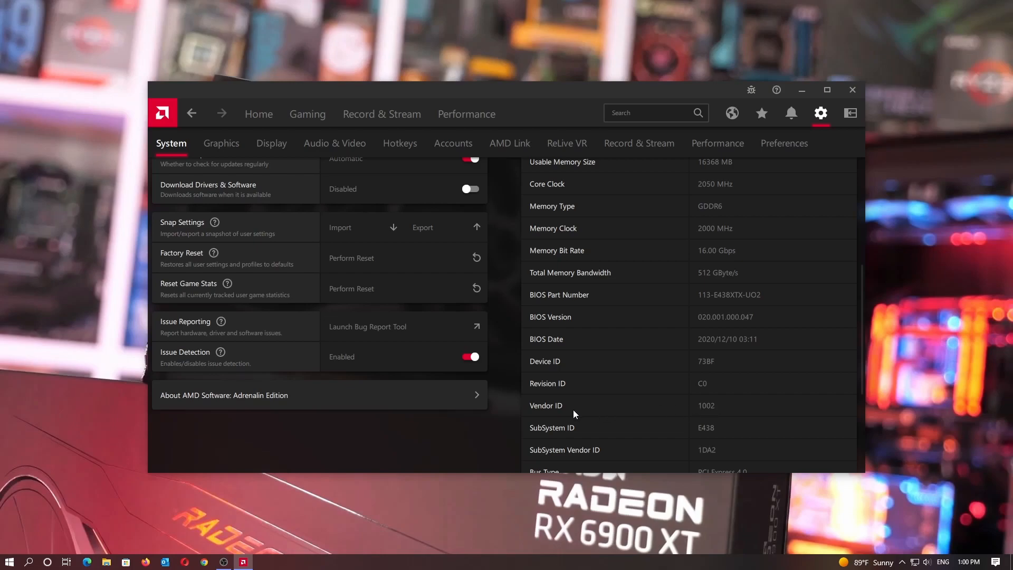
scroll(686, 391, up, 5)
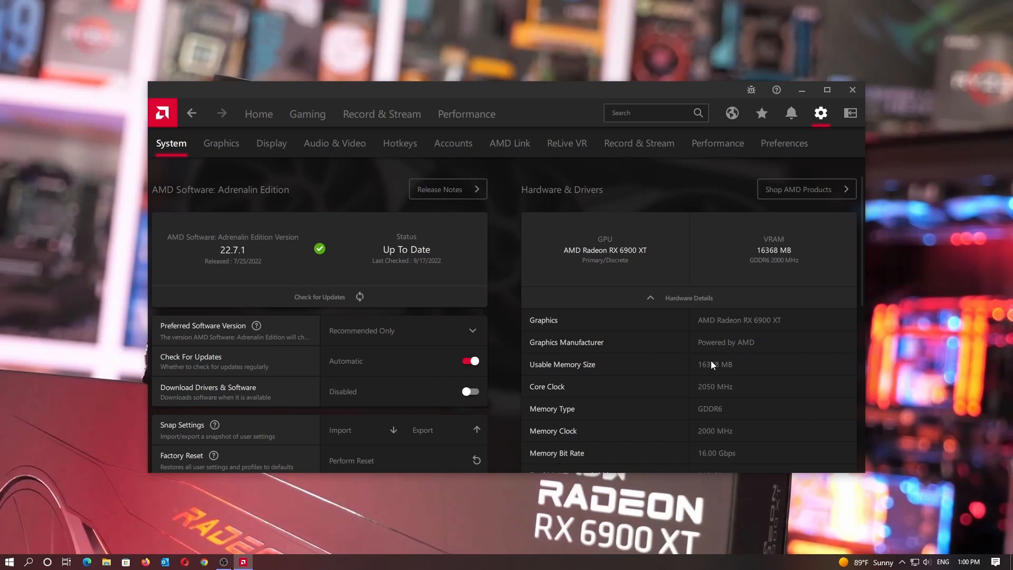
Step: Move the window slightly up the desktop and review the GPU hardware details through the bus settings before collapsing them
drag(587, 87, 593, 63)
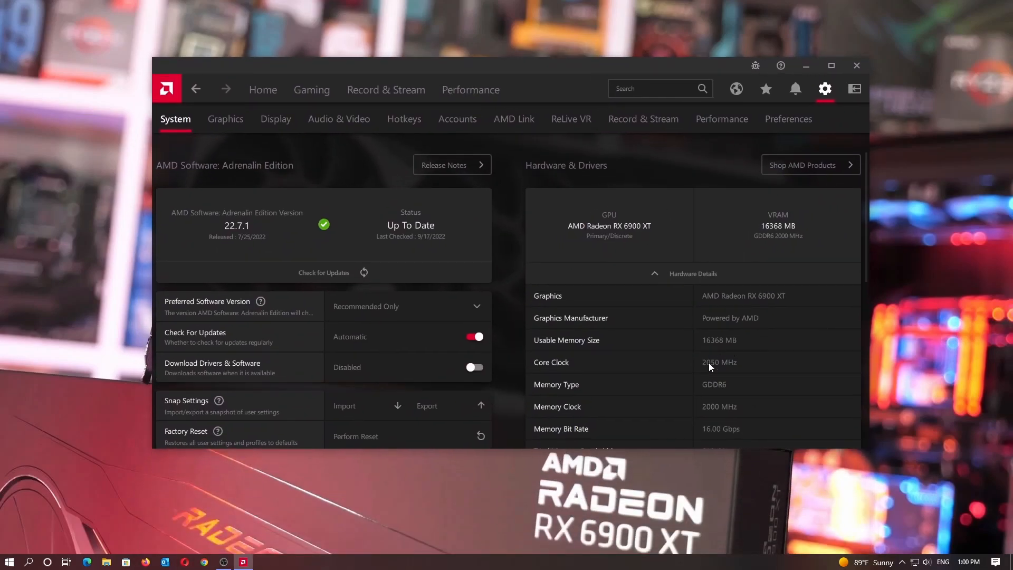
scroll(713, 359, down, 1)
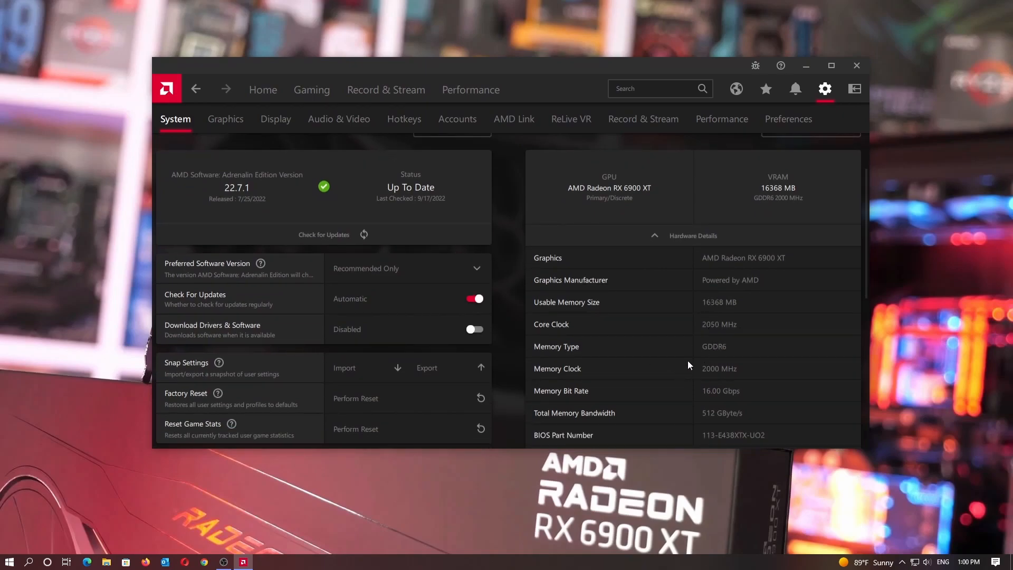
scroll(717, 377, down, 5)
scroll(721, 370, up, 8)
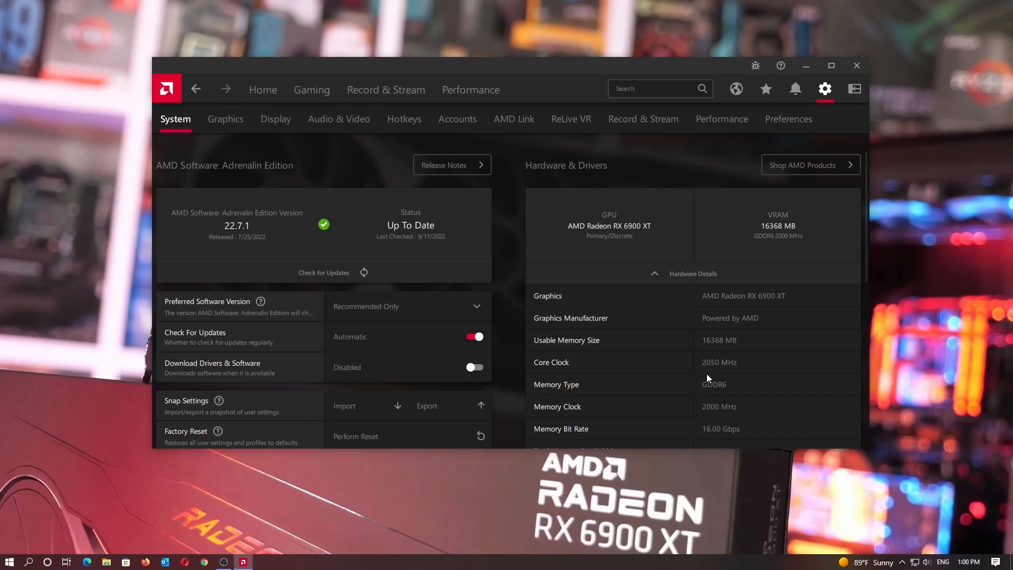
mouse_move(567, 61)
mouse_down()
mouse_move(571, 76)
mouse_move(570, 64)
mouse_up()
scroll(700, 370, down, 6)
scroll(722, 295, up, 3)
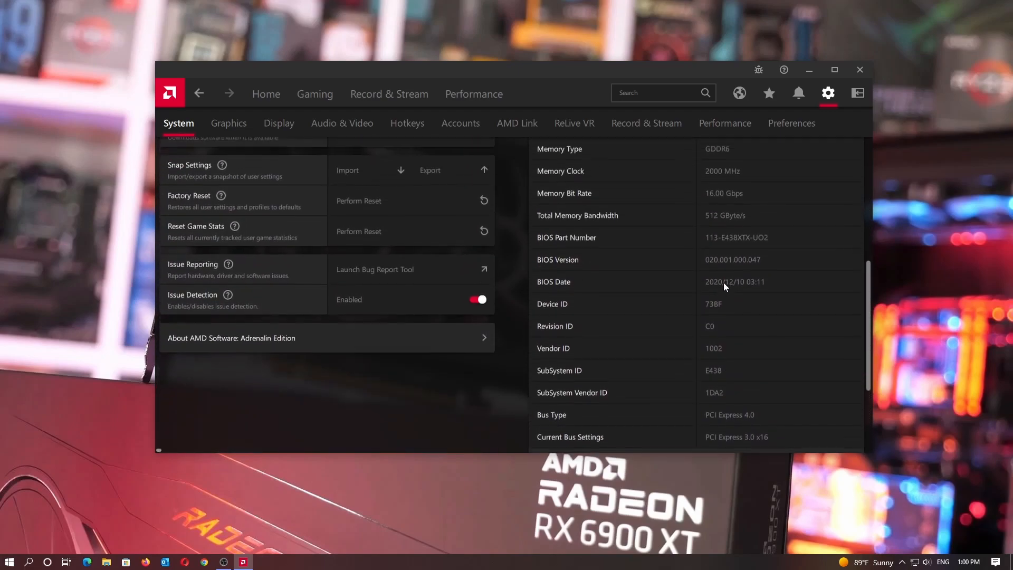
scroll(726, 275, up, 2)
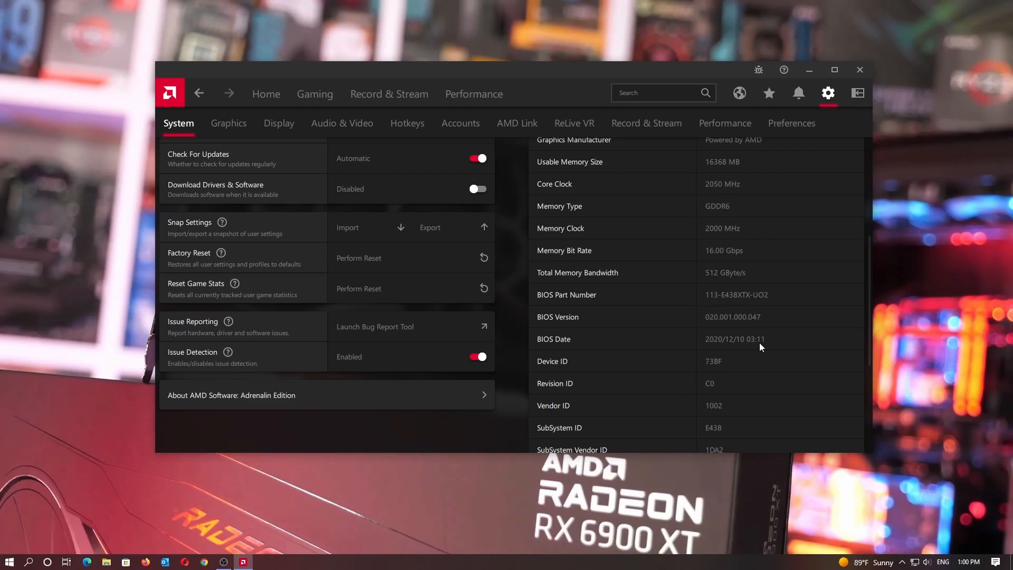
scroll(747, 395, down, 1)
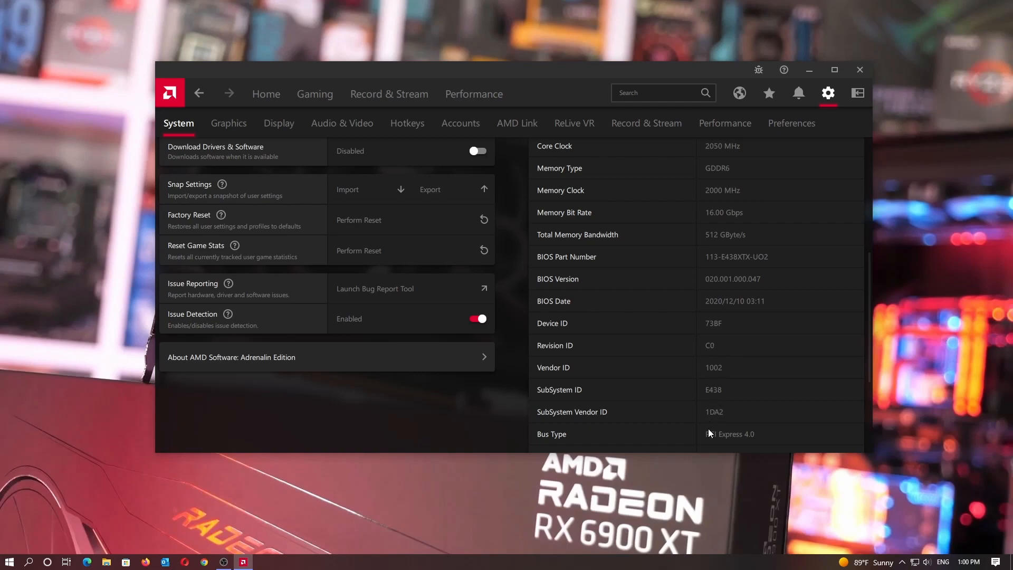
scroll(710, 430, down, 1)
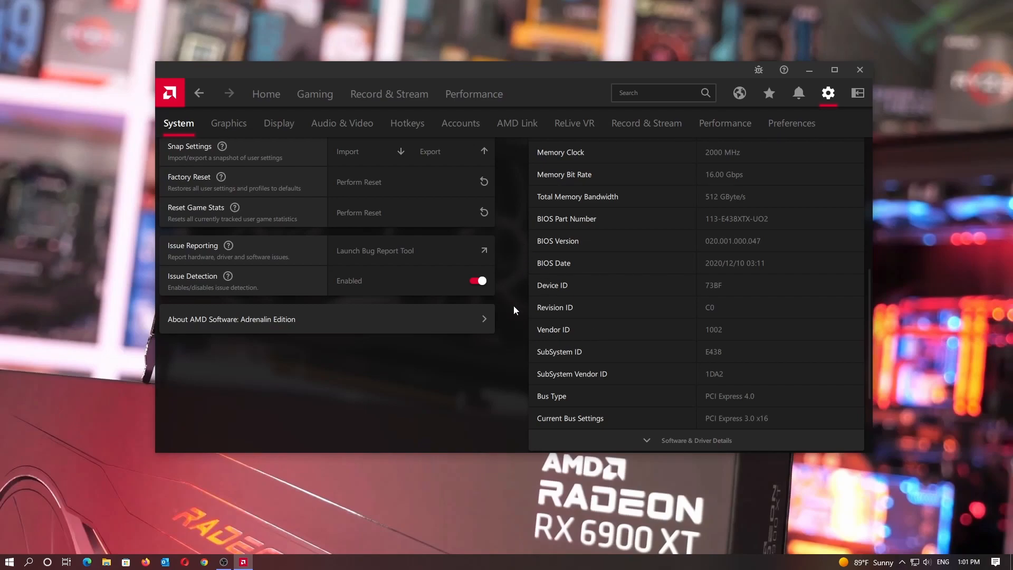
scroll(513, 304, up, 5)
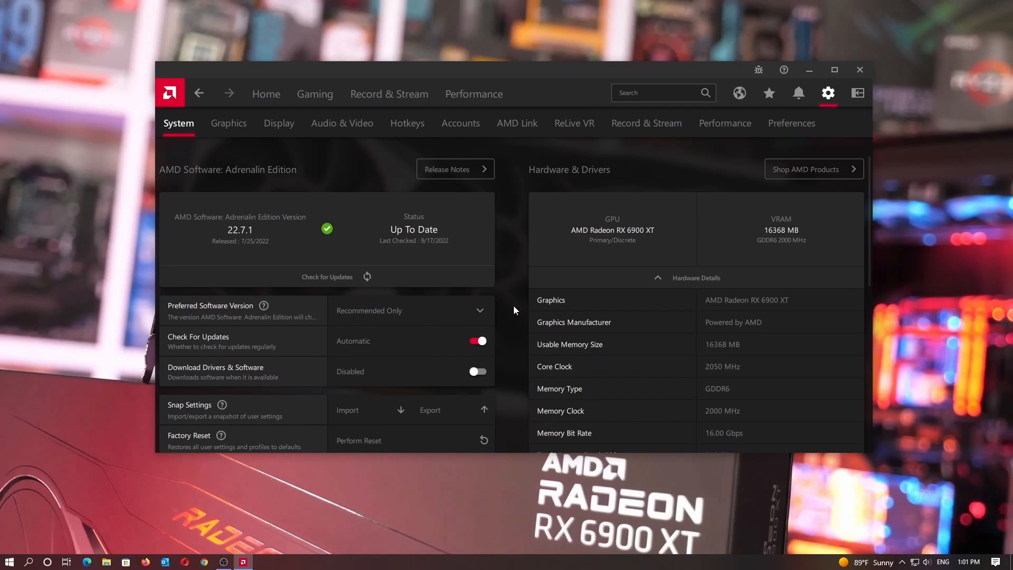
click(668, 279)
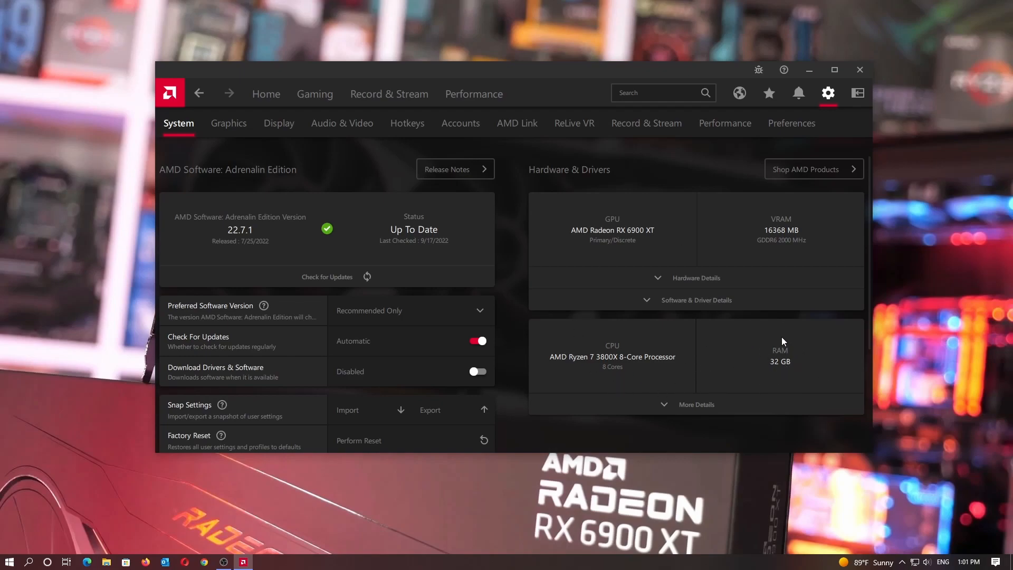
Step: Expand the CPU and RAM details, check the processor specifications, and collapse them again
click(686, 405)
scroll(661, 361, down, 3)
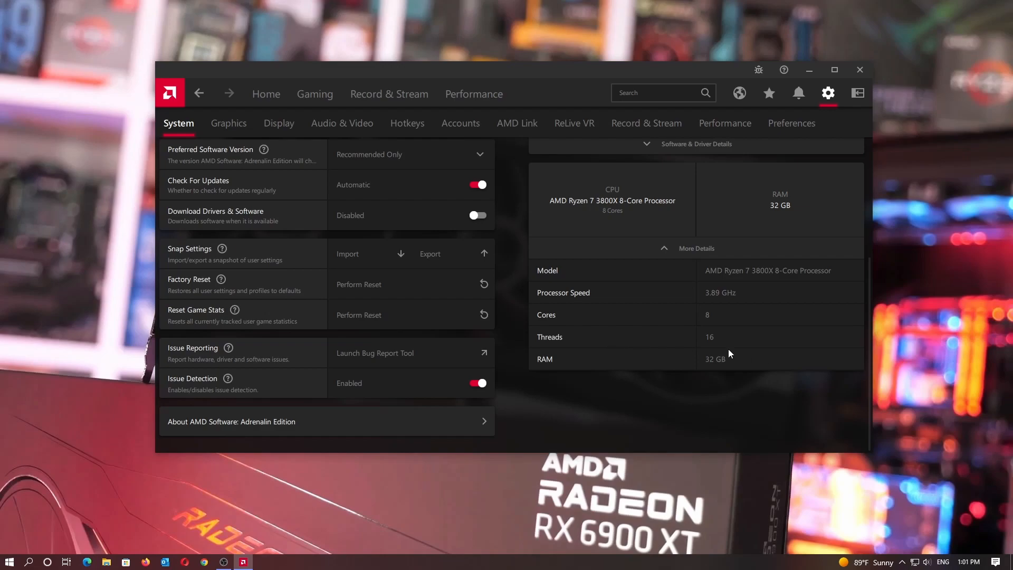
click(696, 247)
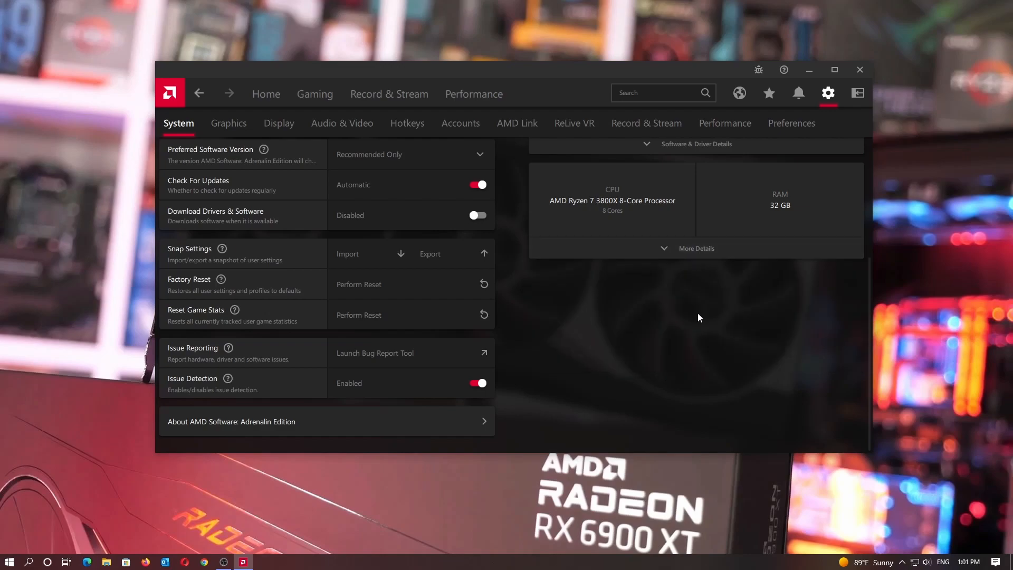
Step: Expand the software and driver details, examine the driver, API and Windows version entries, and collapse the list
scroll(697, 310, up, 3)
click(691, 300)
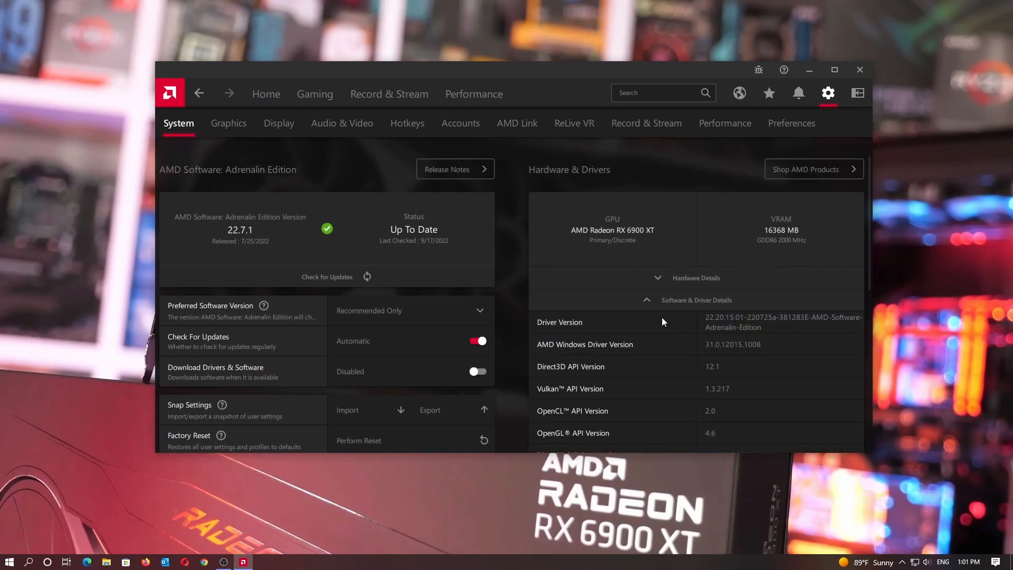
scroll(651, 336, down, 4)
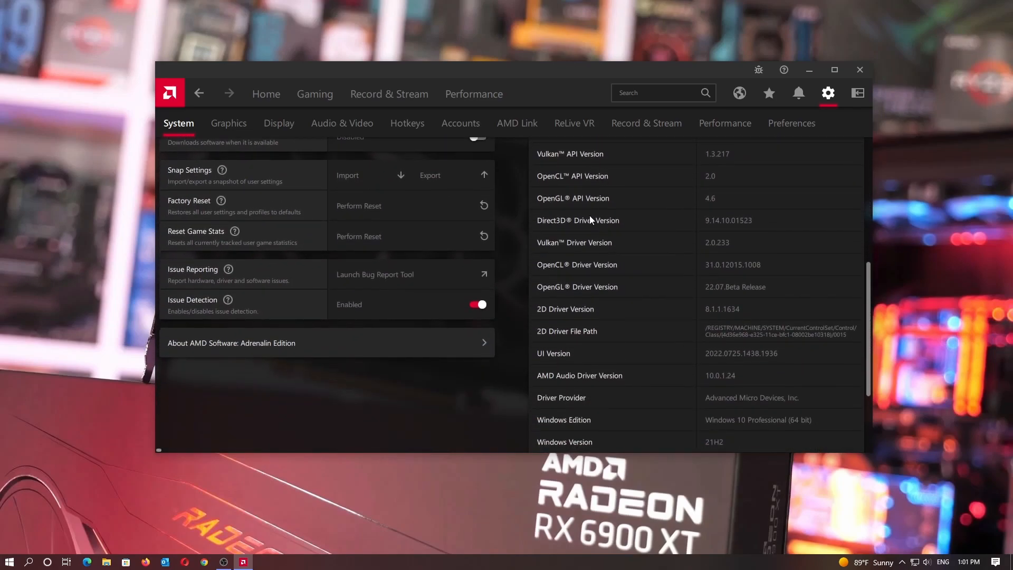
scroll(610, 228, up, 1)
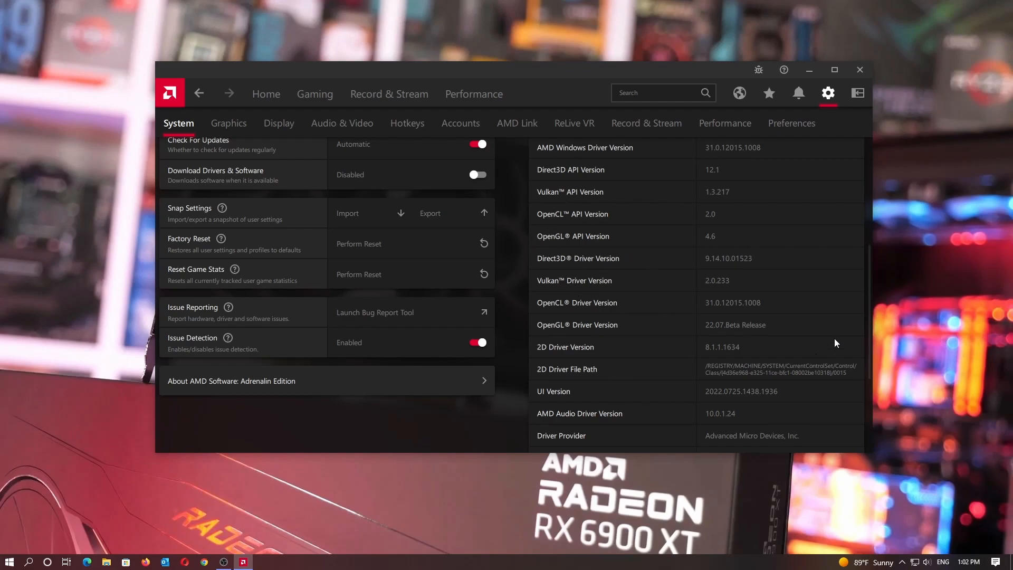
scroll(761, 289, down, 4)
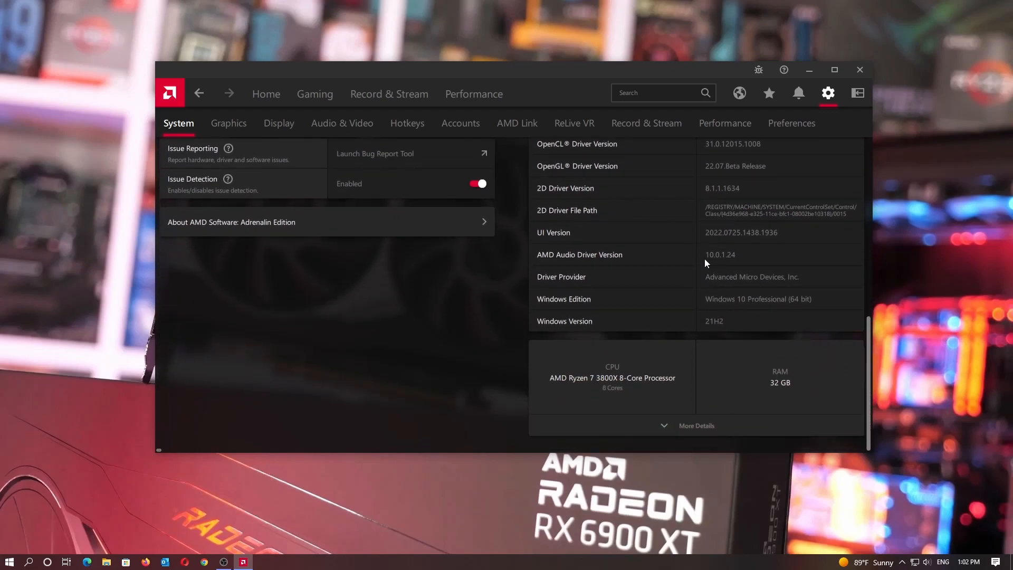
scroll(648, 281, up, 1)
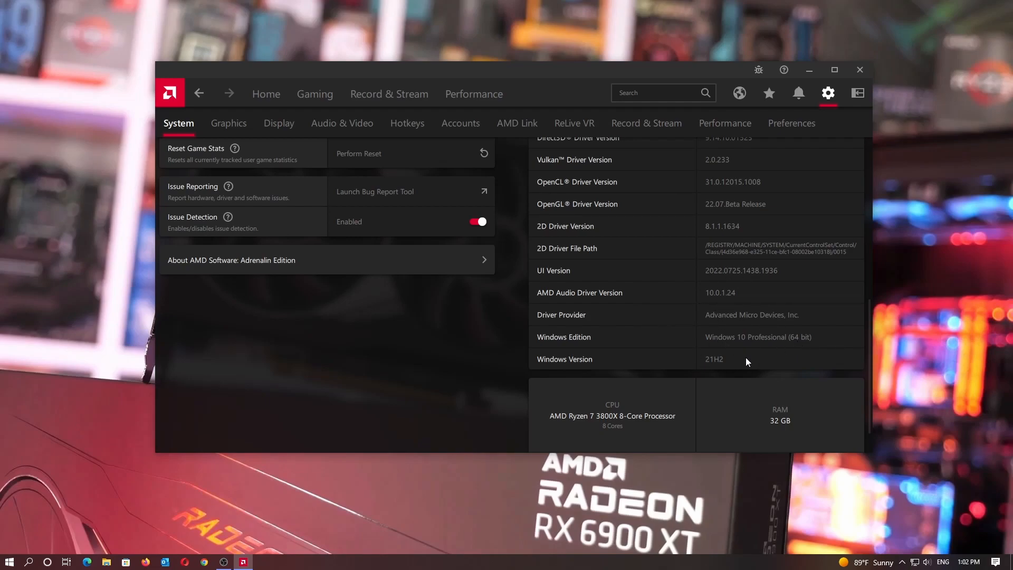
scroll(673, 322, up, 7)
scroll(686, 303, down, 8)
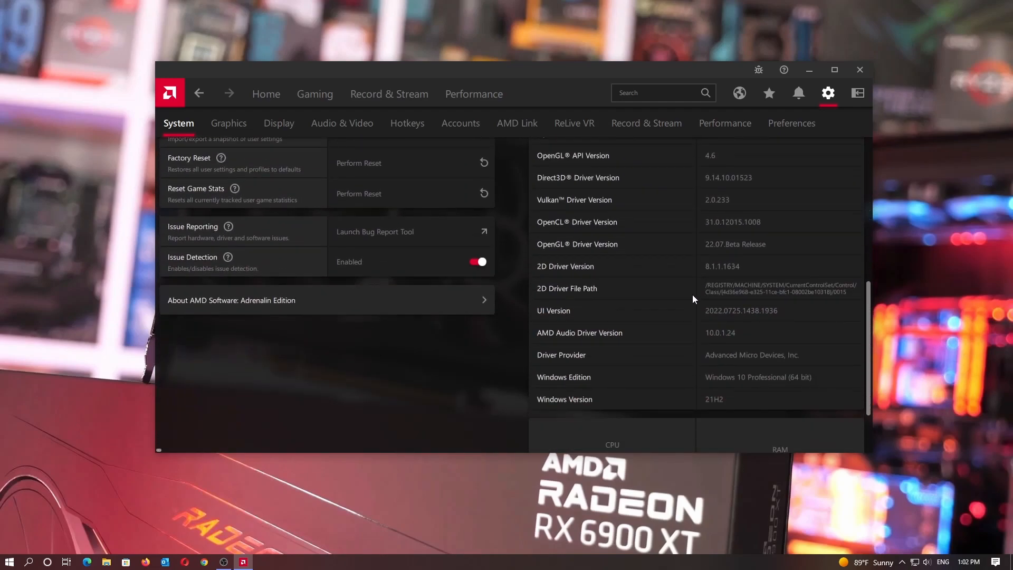
scroll(674, 315, up, 6)
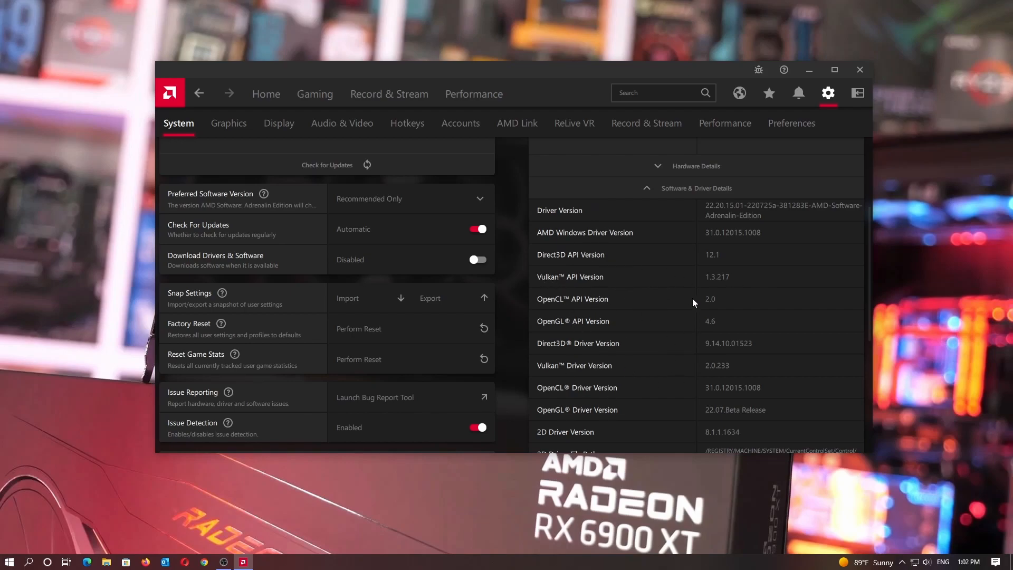
scroll(675, 306, down, 3)
scroll(659, 316, up, 6)
scroll(686, 332, down, 5)
scroll(664, 296, up, 6)
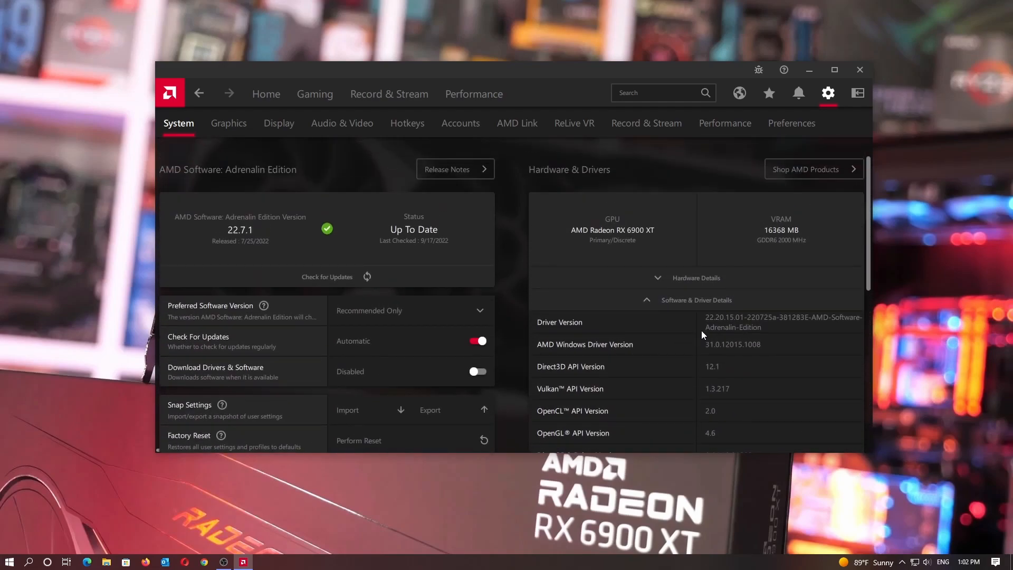
click(668, 300)
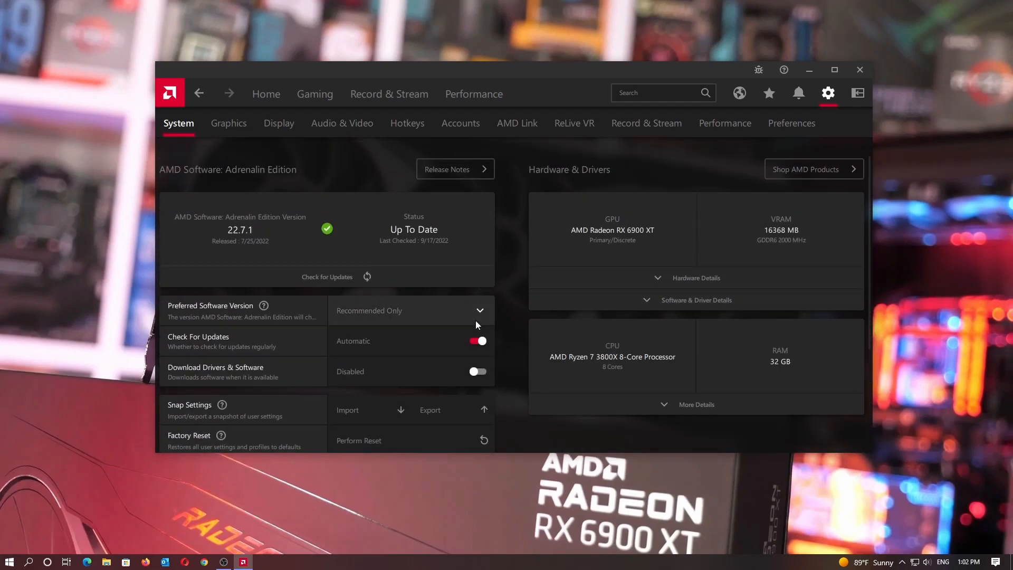
Step: Open the global graphics settings and review the graphics profiles and Radeon feature options for the graphics card
scroll(511, 274, down, 5)
scroll(536, 230, up, 6)
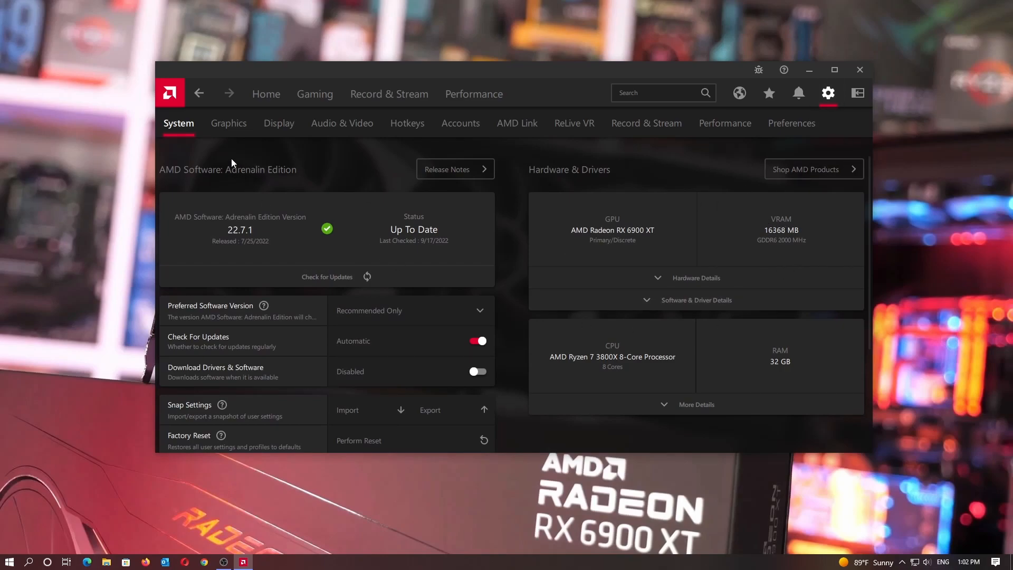
click(233, 126)
click(174, 131)
click(234, 123)
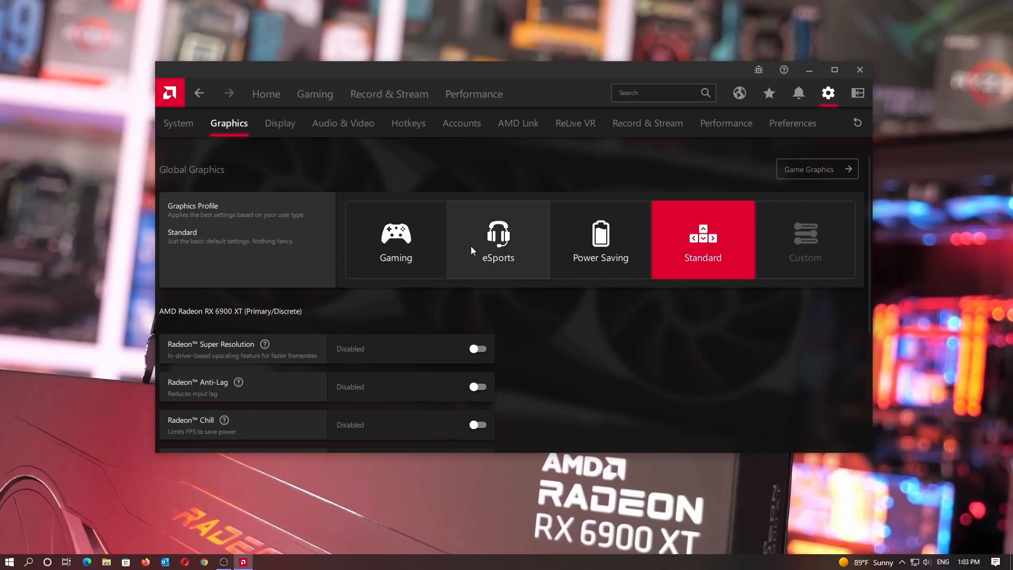
scroll(676, 360, down, 1)
scroll(633, 348, down, 5)
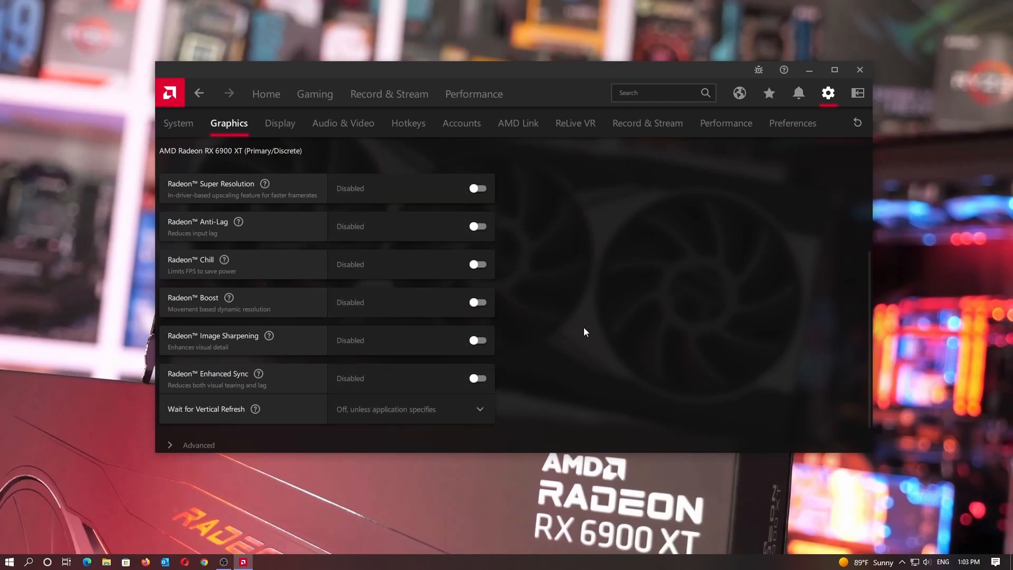
scroll(448, 339, up, 1)
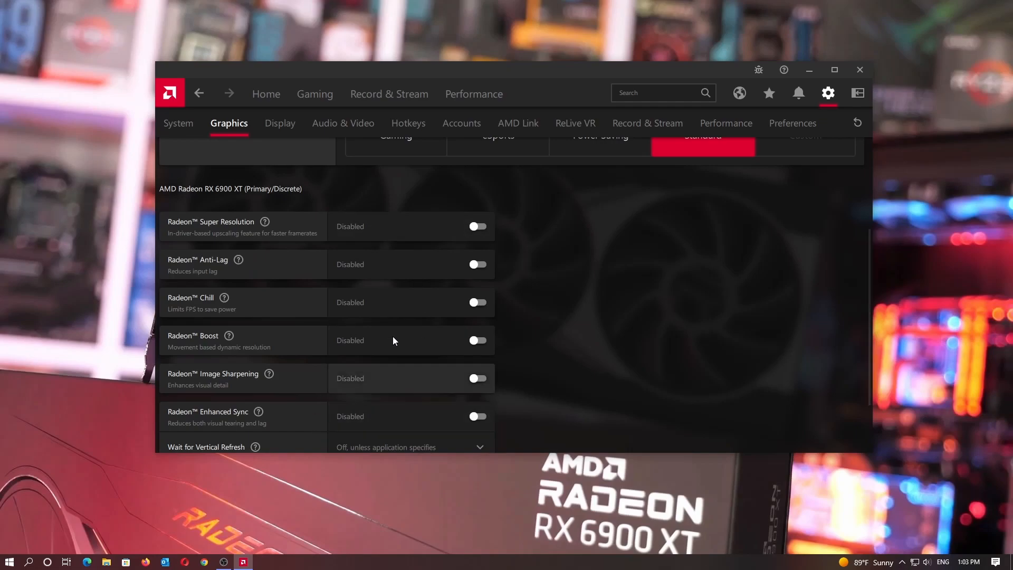
Step: Turn on Radeon Image Sharpening and read the explanations for Image Sharpening, Radeon Boost and Radeon Chill
scroll(396, 358, up, 3)
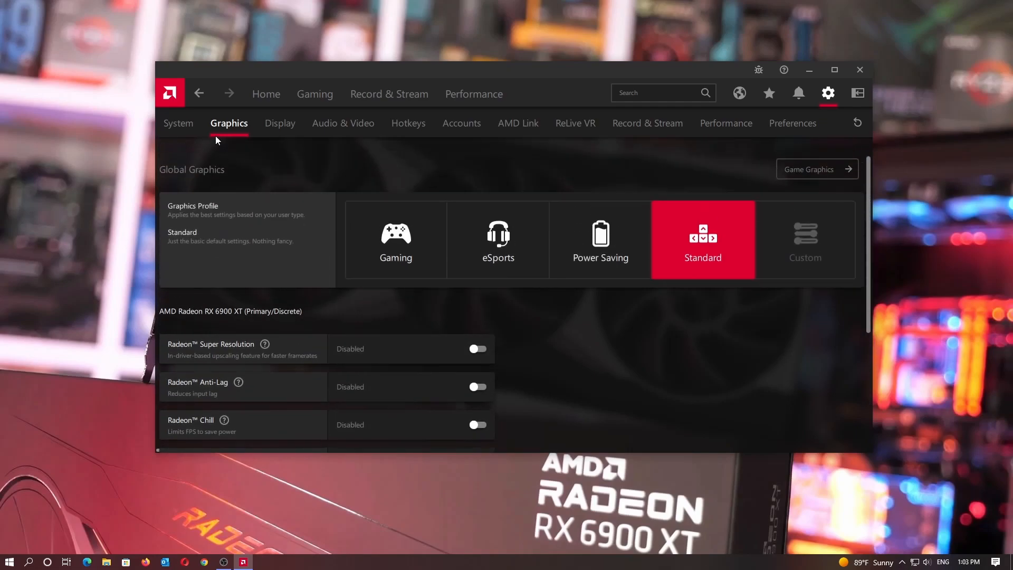
scroll(398, 332, down, 5)
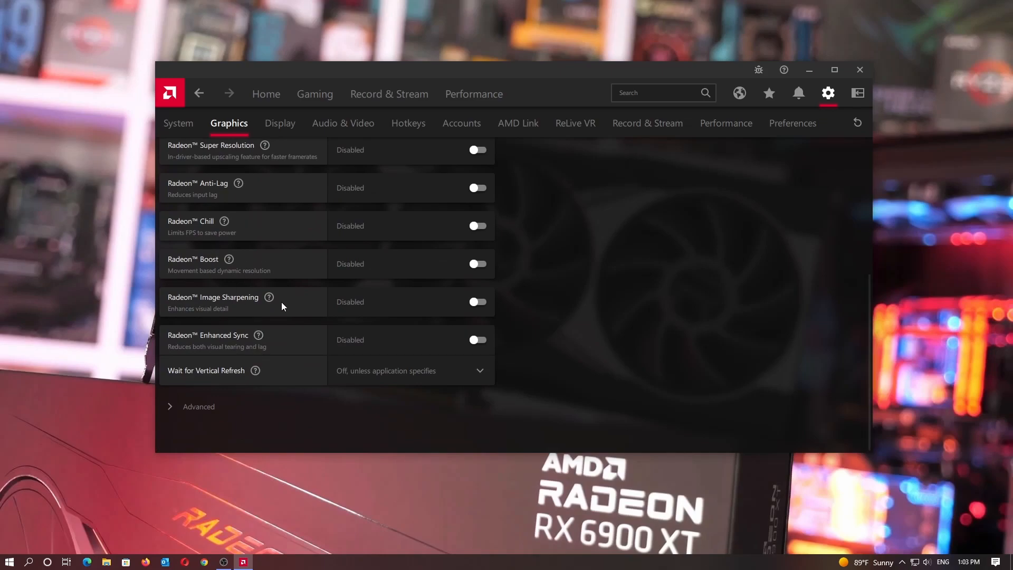
click(485, 305)
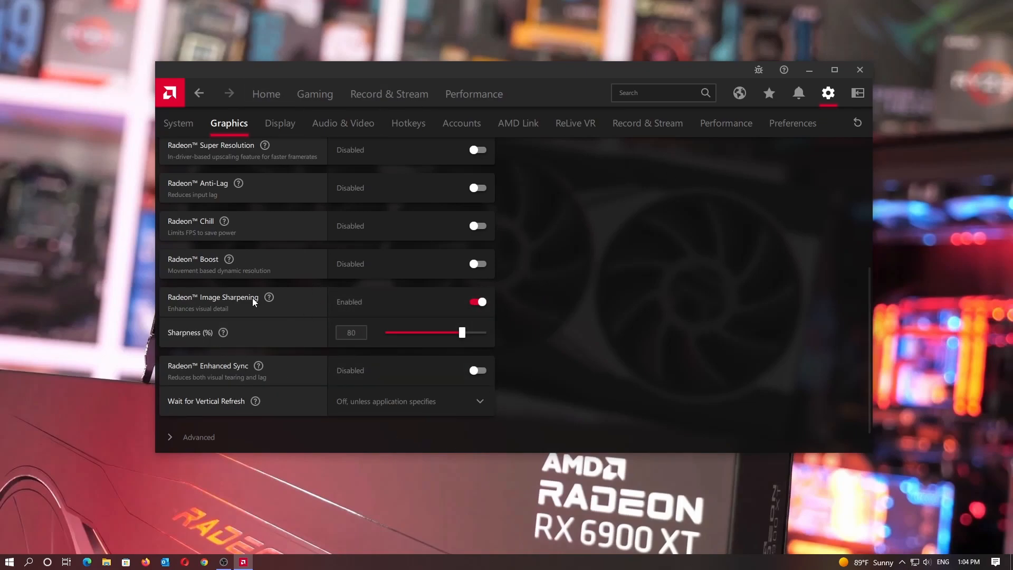
mouse_move(268, 299)
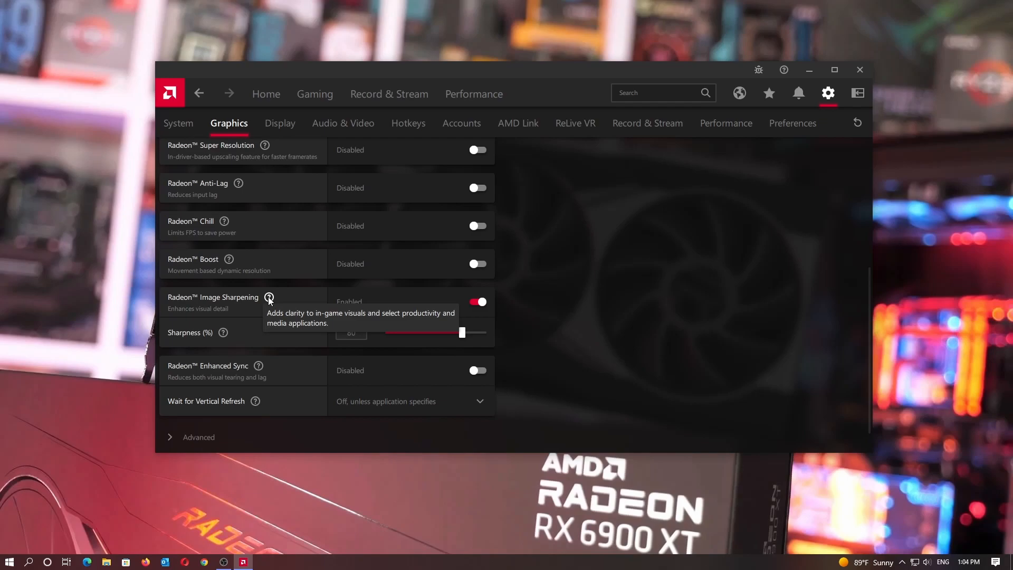
mouse_move(235, 261)
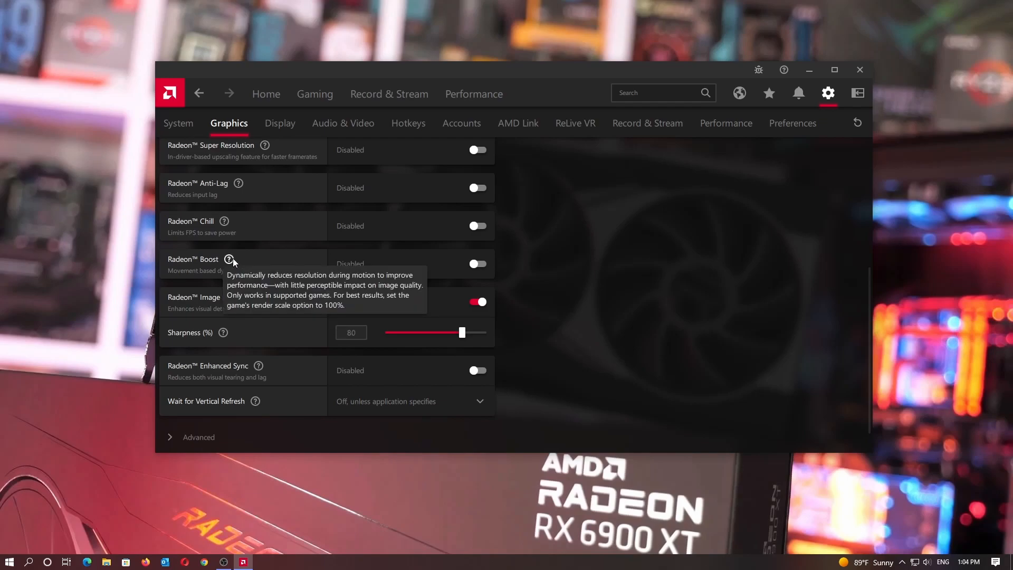
mouse_move(226, 224)
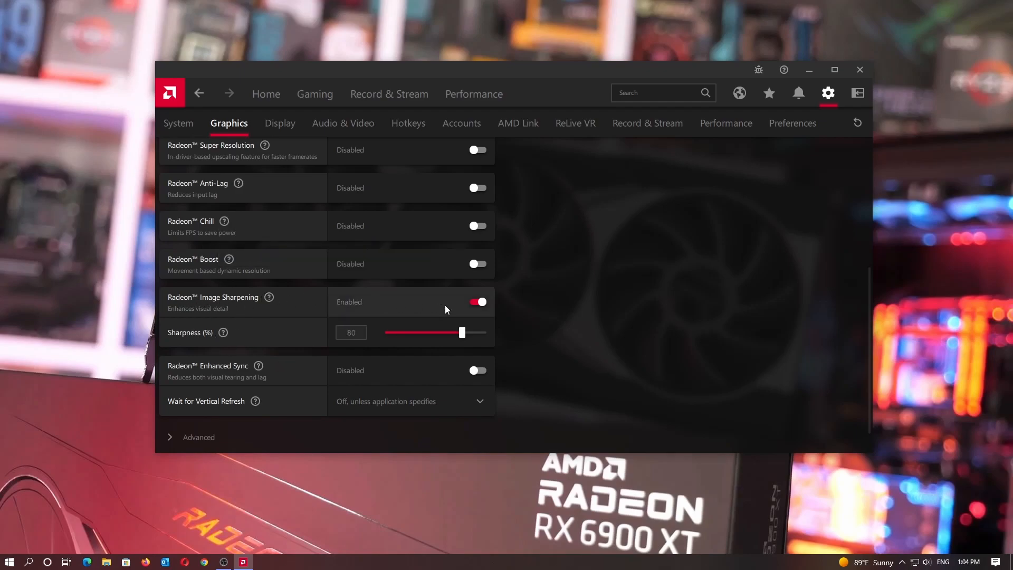
Step: Check the Sharpness setting and turn Radeon Image Sharpening back off
mouse_move(223, 335)
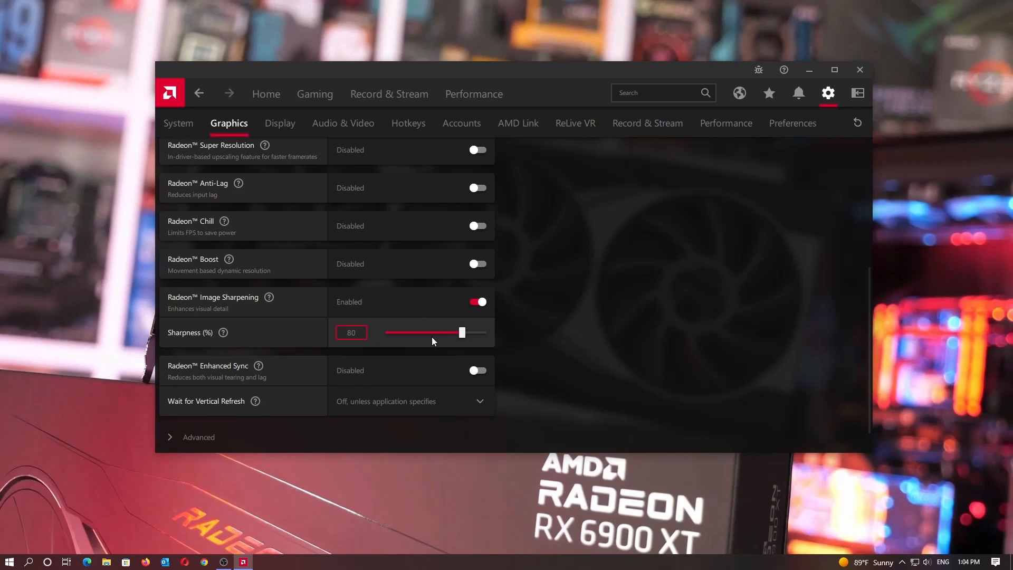
drag(505, 335, 408, 332)
click(480, 302)
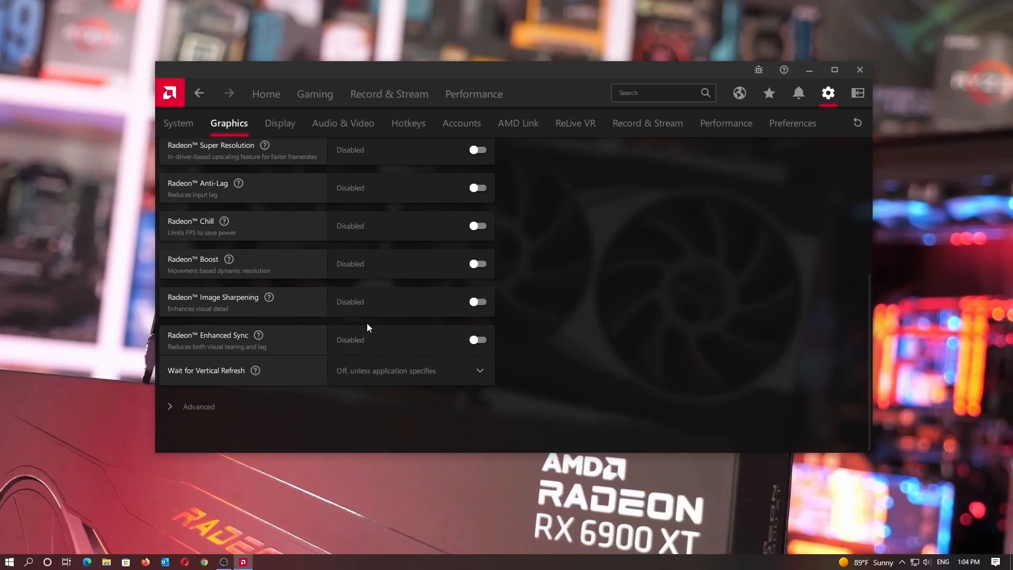
Step: Expand the advanced graphics settings and read the explanation of Frame rate target control
scroll(338, 295, up, 4)
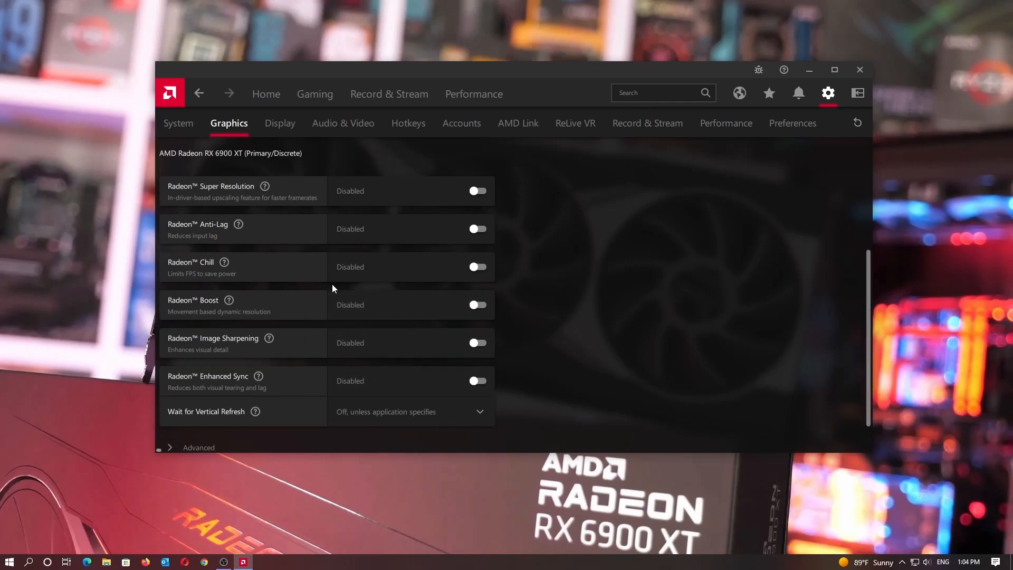
scroll(287, 306, down, 4)
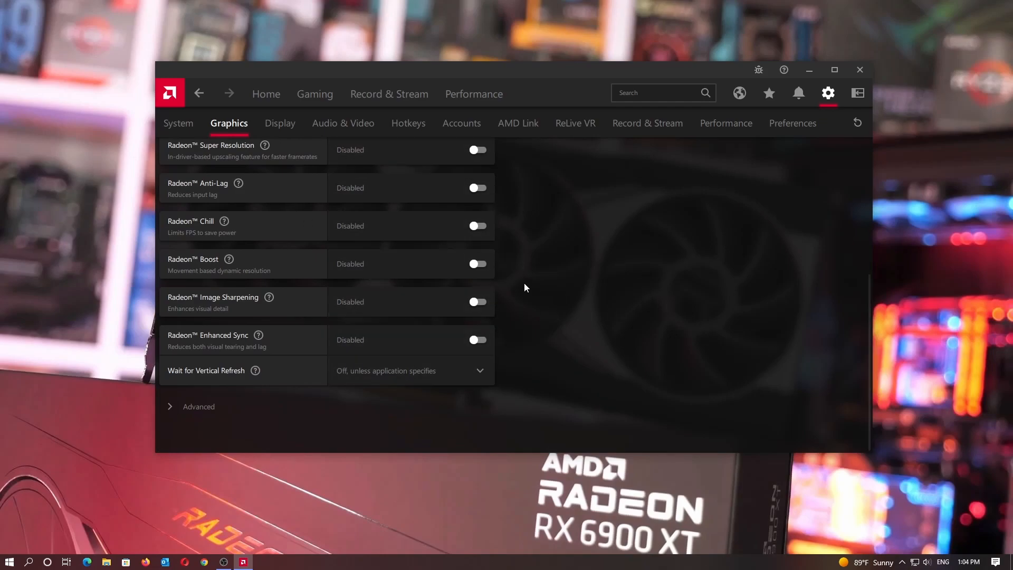
scroll(565, 302, up, 1)
scroll(563, 301, up, 1)
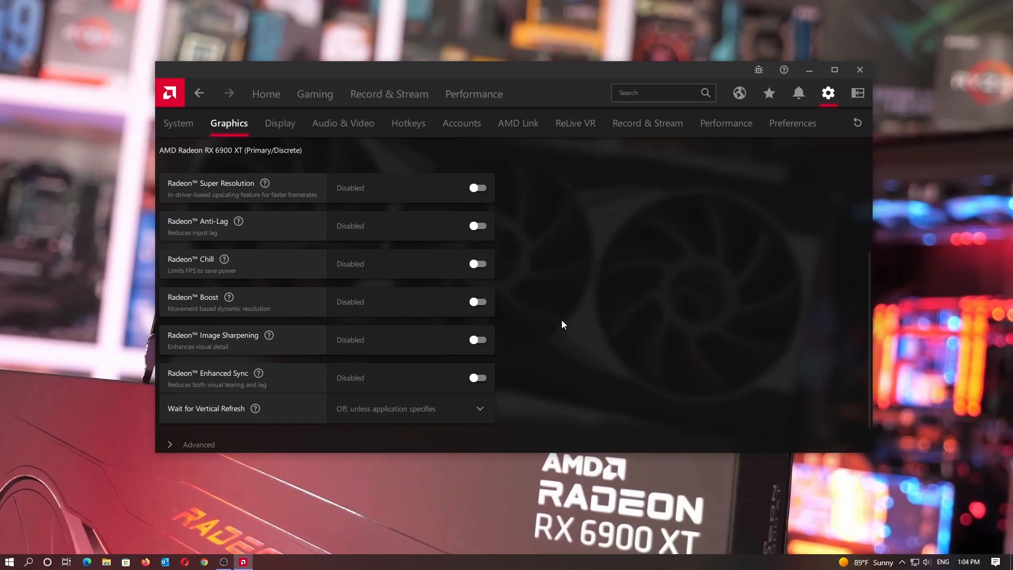
scroll(596, 362, down, 1)
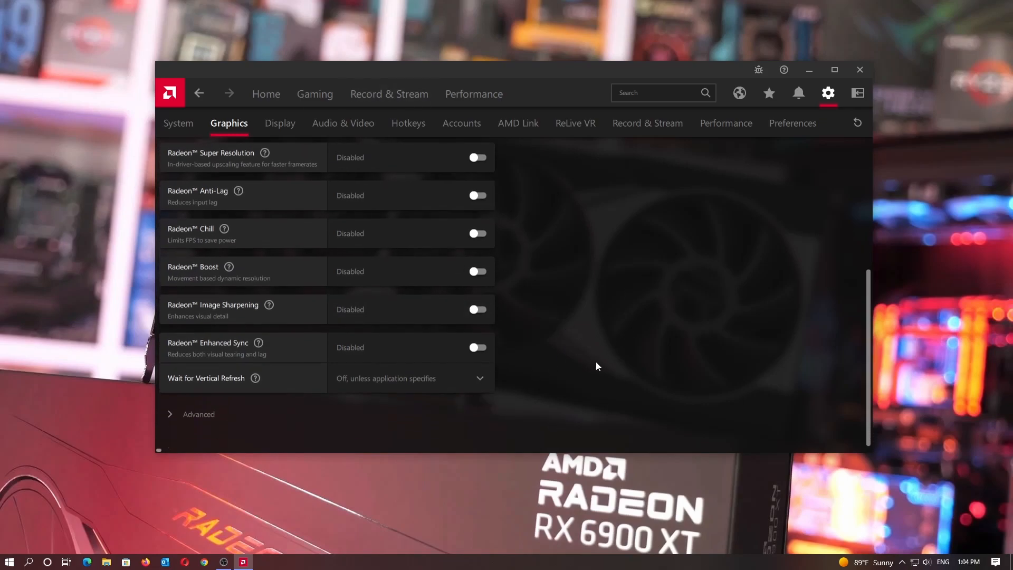
click(168, 405)
scroll(355, 415, down, 6)
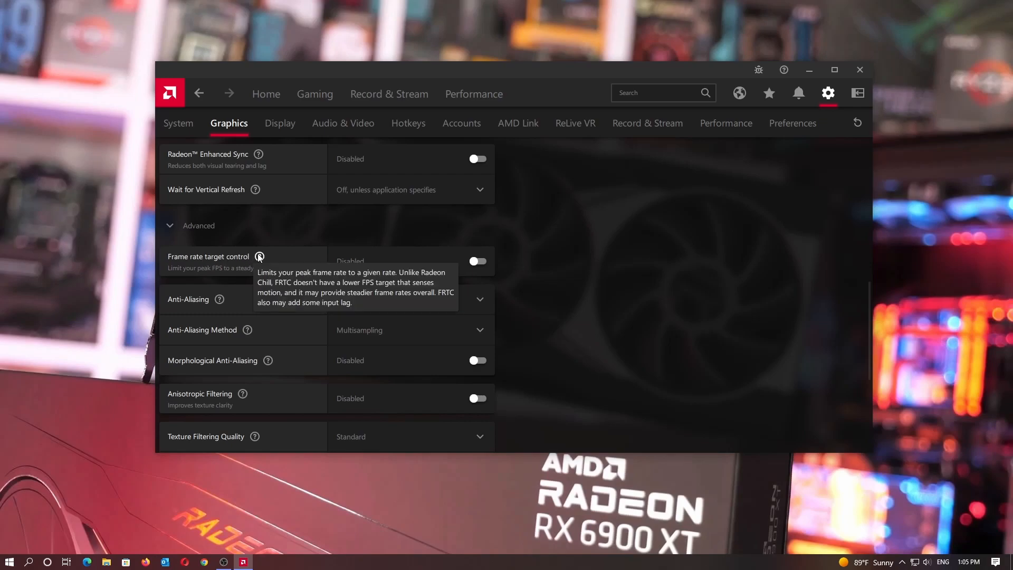
Step: Turn on Frame rate target control to examine its Max FPS option, and turn it off again
click(480, 263)
mouse_move(206, 293)
mouse_move(261, 258)
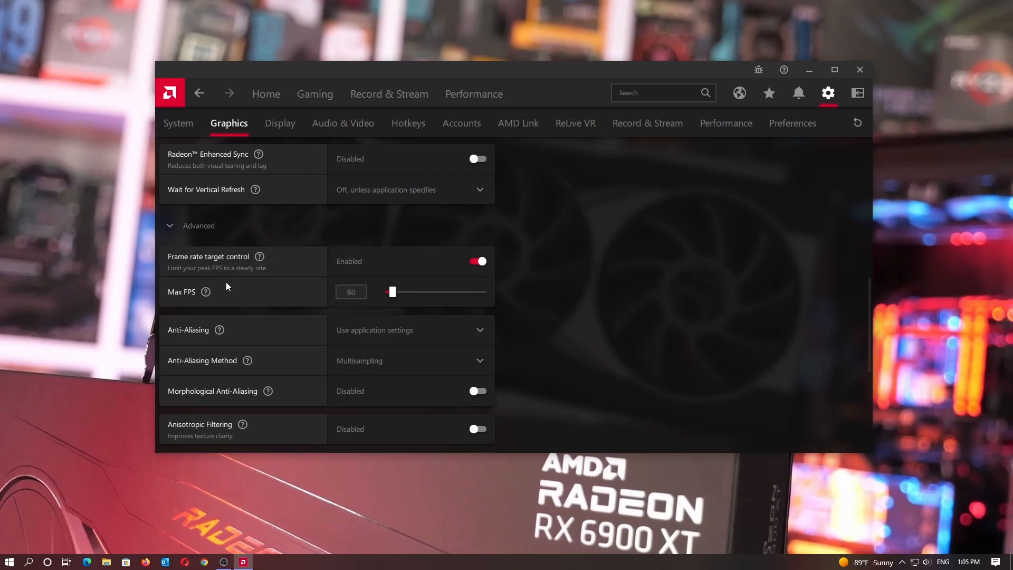
click(481, 263)
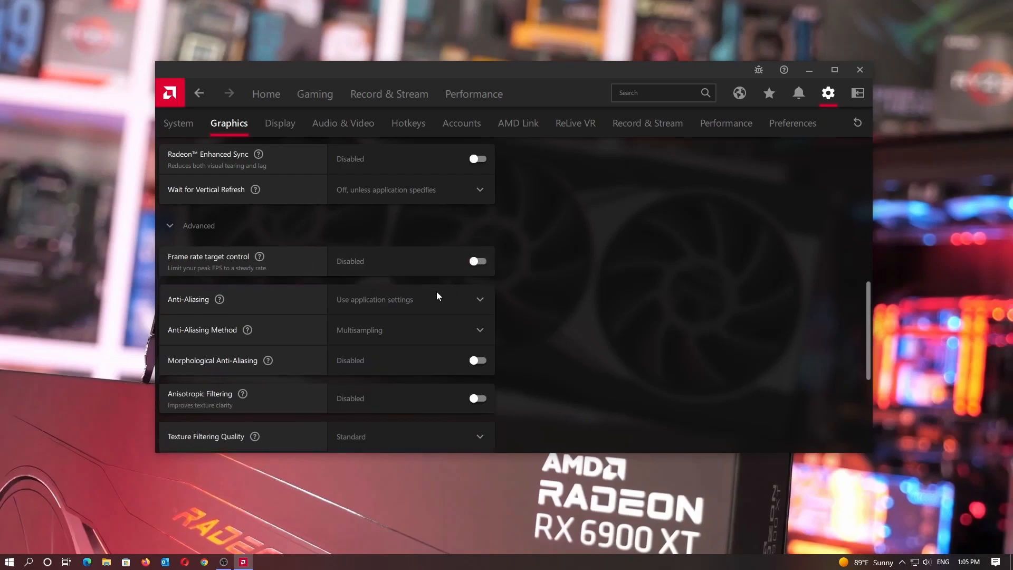
Step: Enable Radeon Chill in the graphics settings and maximize the window
scroll(321, 283, up, 3)
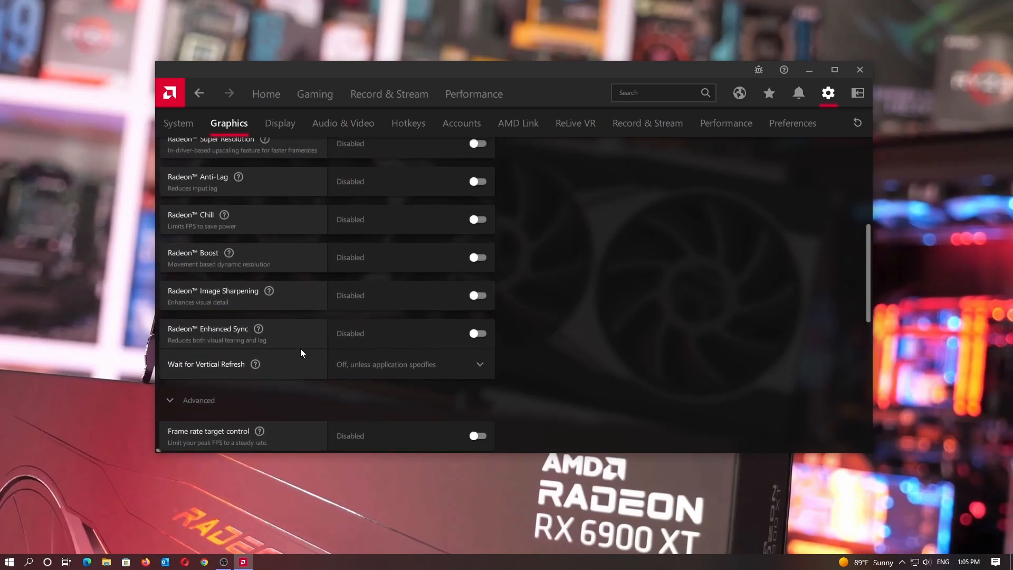
scroll(328, 405, down, 1)
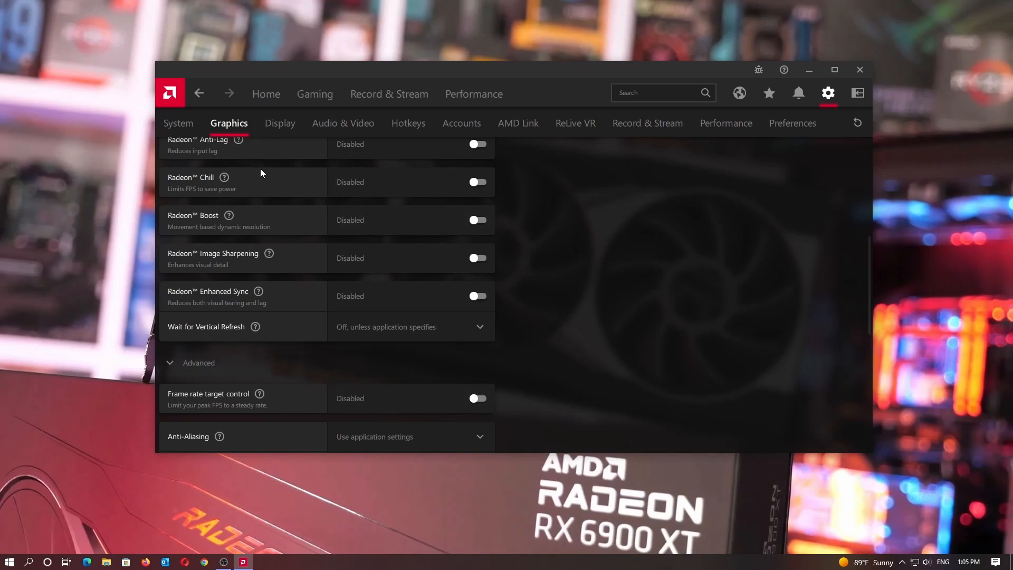
click(477, 182)
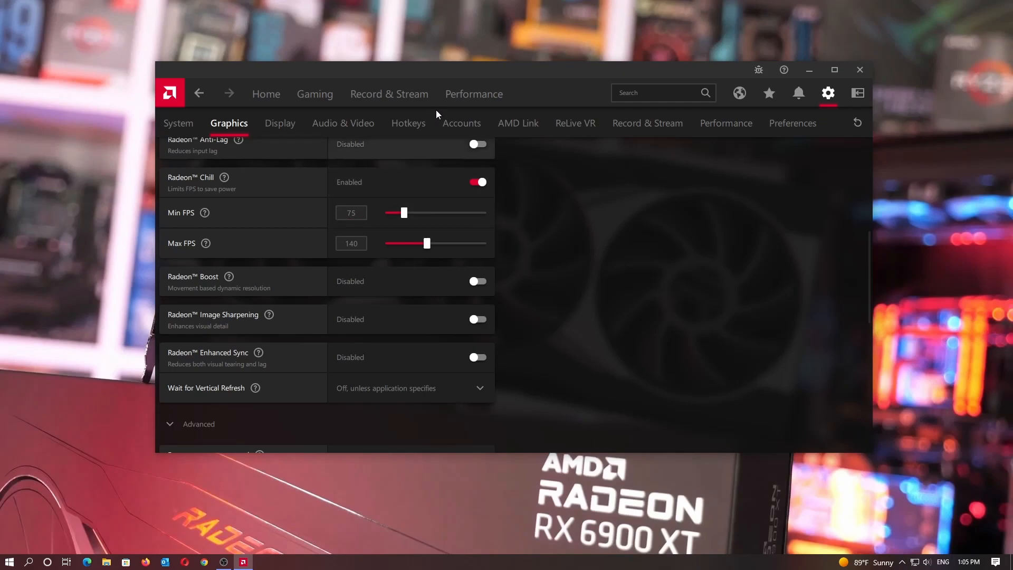
double_click(445, 68)
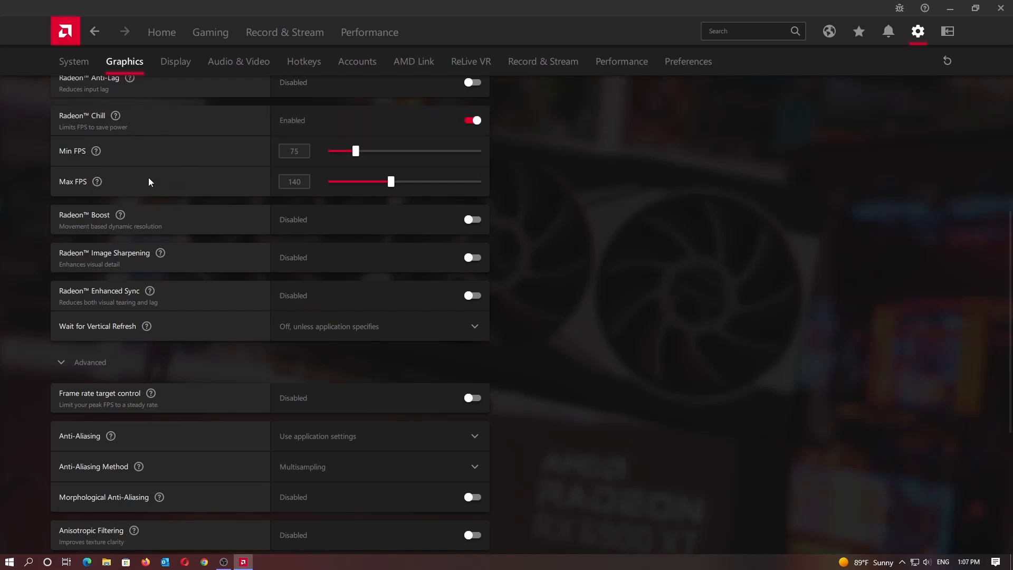
Step: Set both the maximum and minimum FPS of Radeon Chill to 90
drag(391, 183, 363, 185)
double_click(298, 181)
text(90)
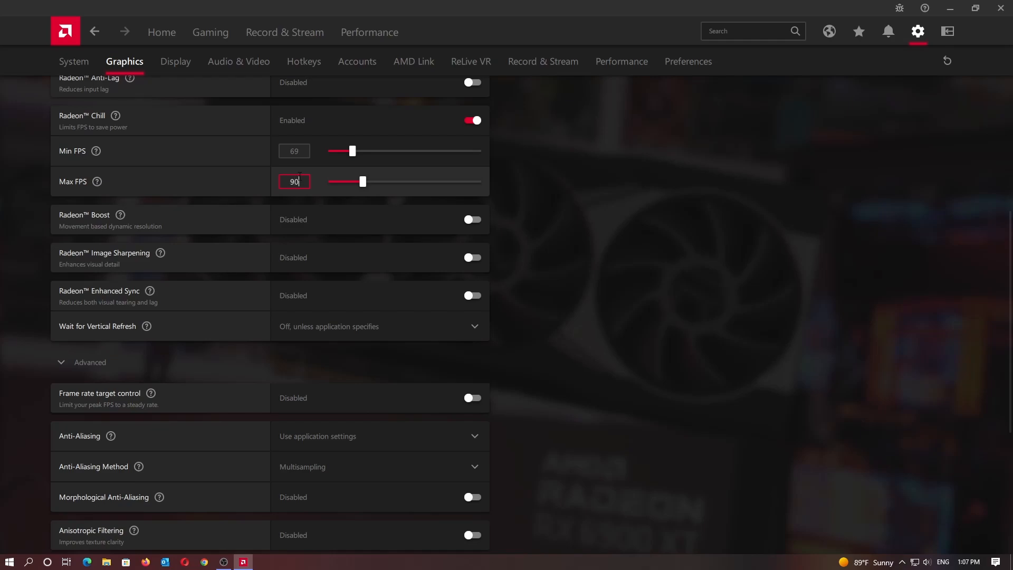
key(Tab)
text(90)
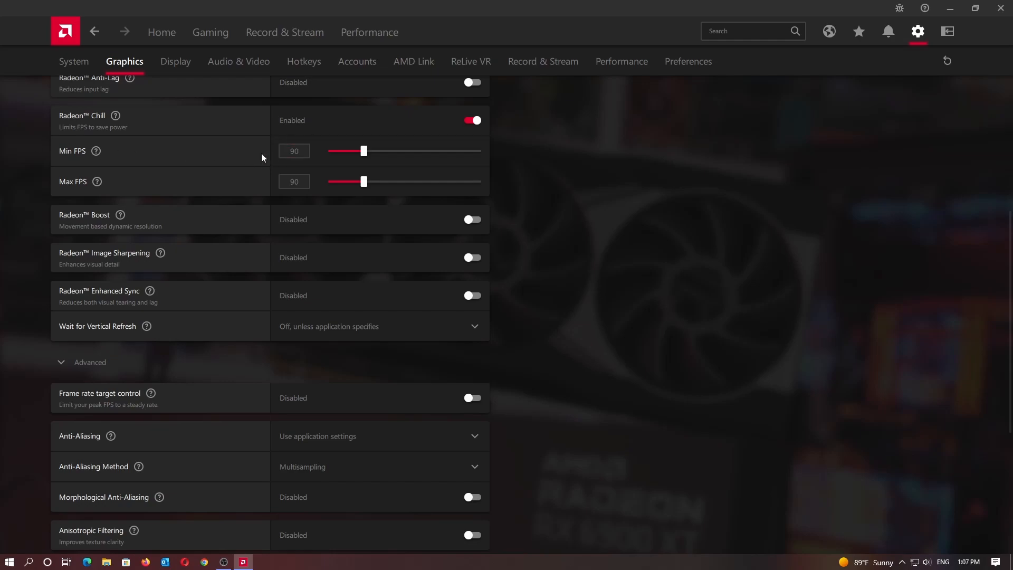
Step: Set the Radeon Chill minimum FPS to 72 and turn Radeon Chill off
drag(305, 151, 256, 153)
text(72)
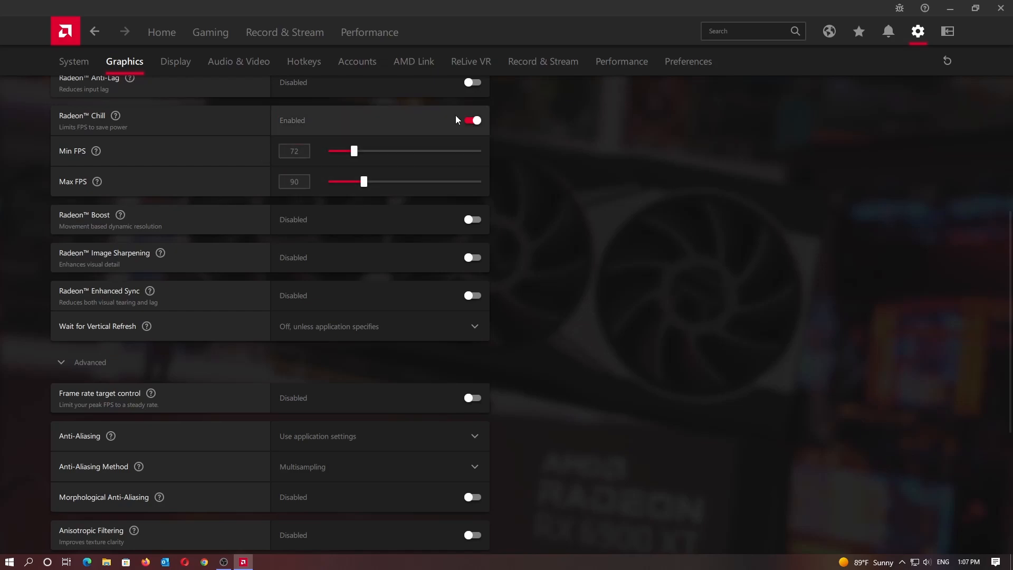
click(471, 120)
Step: Review the graphics profile and advanced graphics options, reading the explanations of the anti-aliasing settings
scroll(633, 266, up, 5)
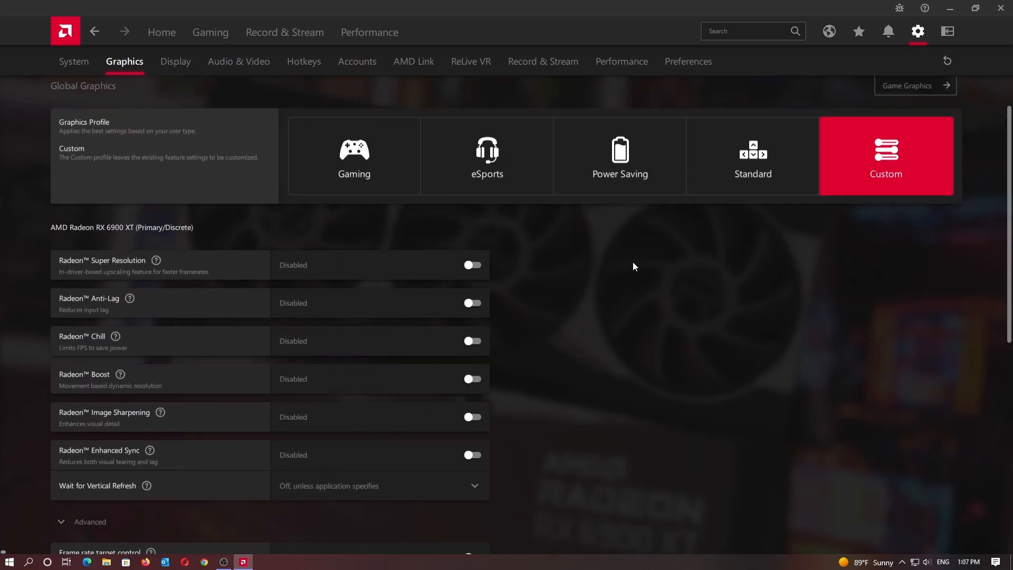
scroll(630, 272, down, 8)
scroll(629, 271, up, 8)
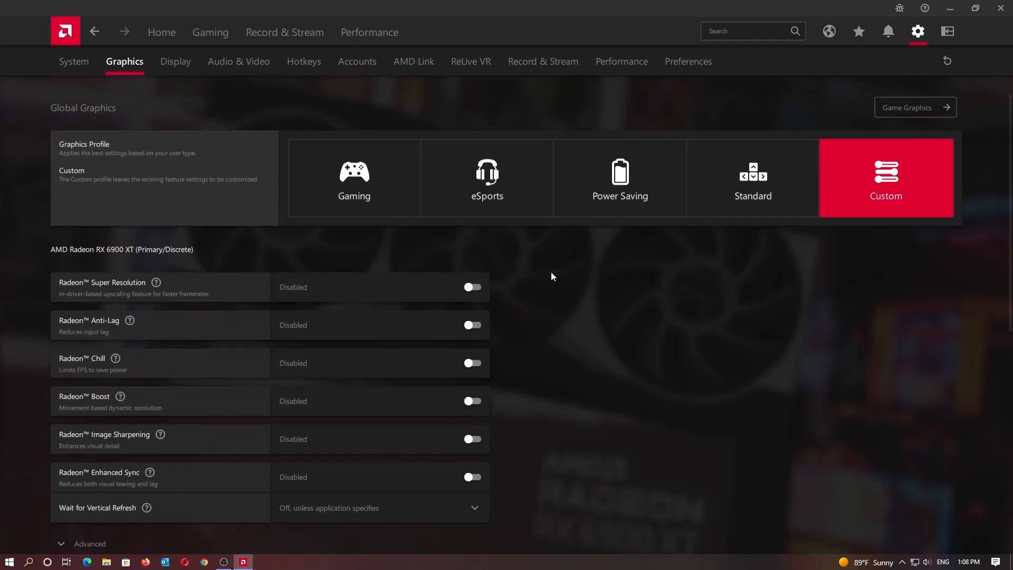
scroll(581, 379, down, 4)
scroll(569, 377, down, 4)
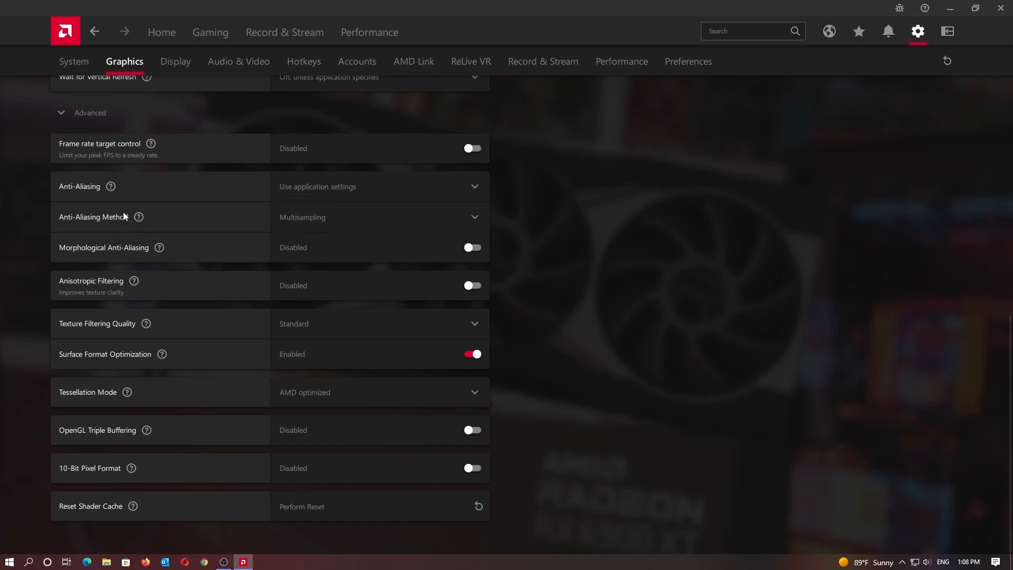
mouse_move(140, 222)
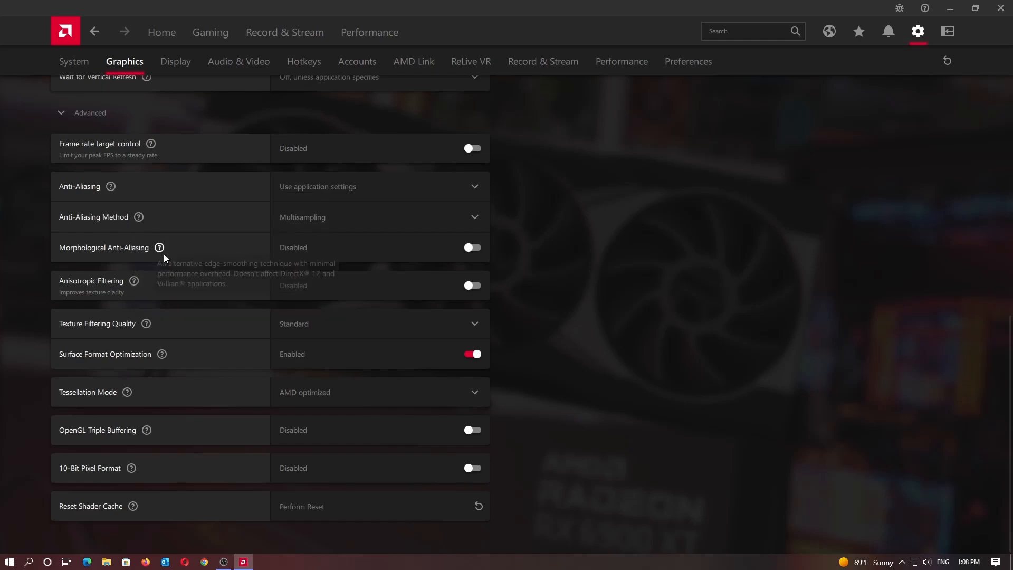
mouse_move(111, 193)
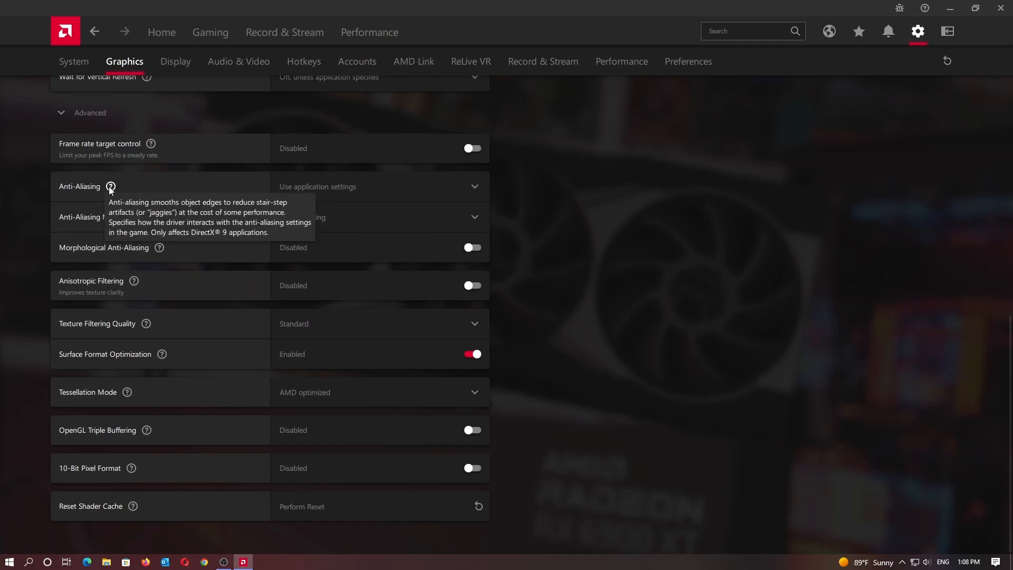
Step: View the Anti-Aliasing mode choices without picking one, and read the Morphological Anti-Aliasing and Surface Format Optimization explanations
click(374, 186)
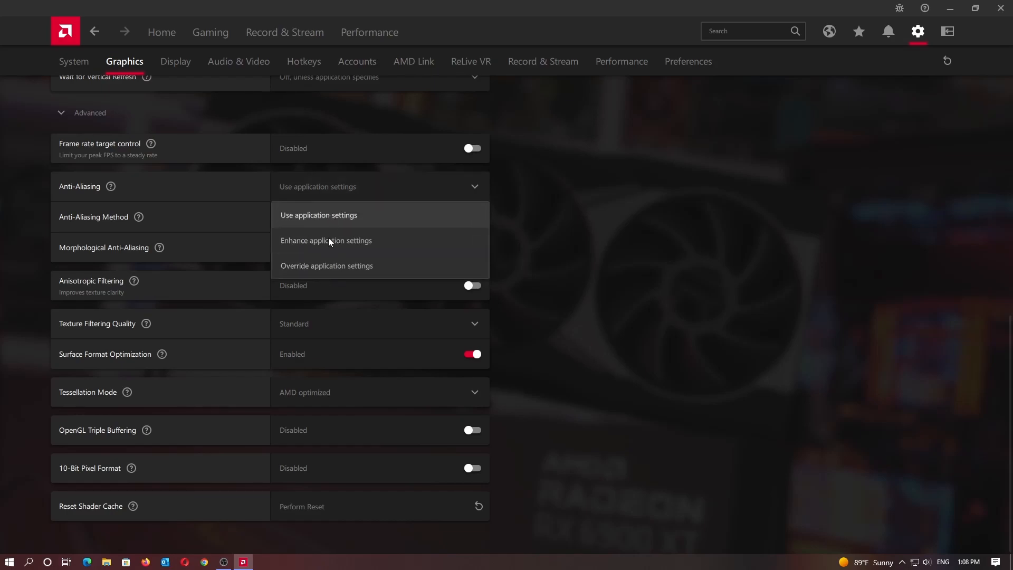
click(527, 190)
mouse_move(109, 184)
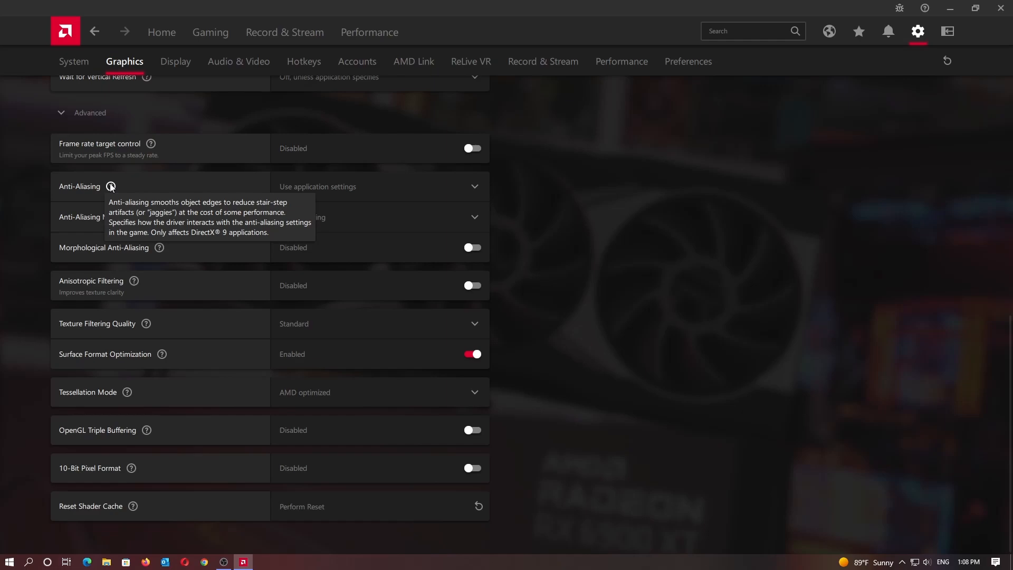
mouse_move(158, 250)
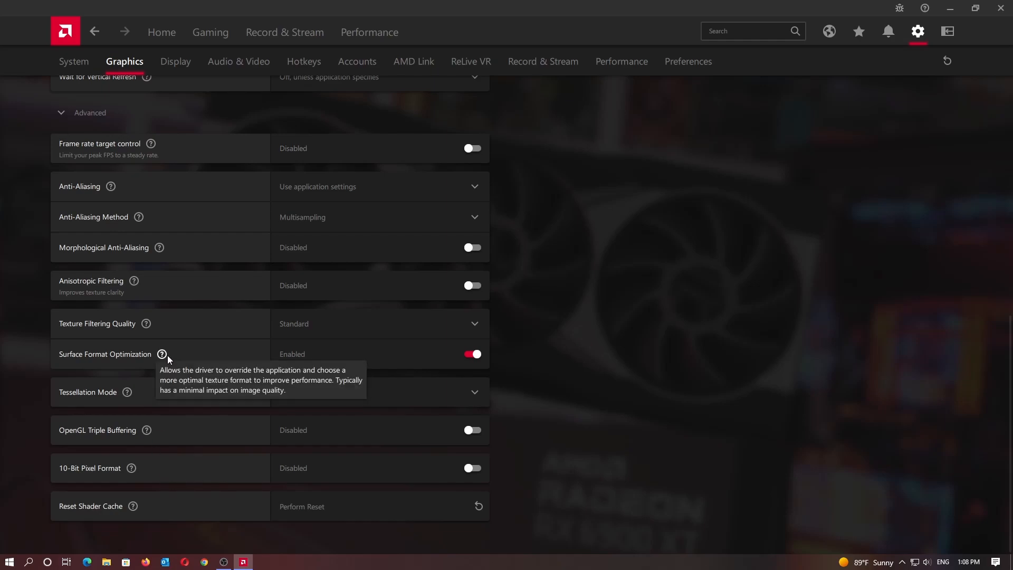
mouse_move(168, 358)
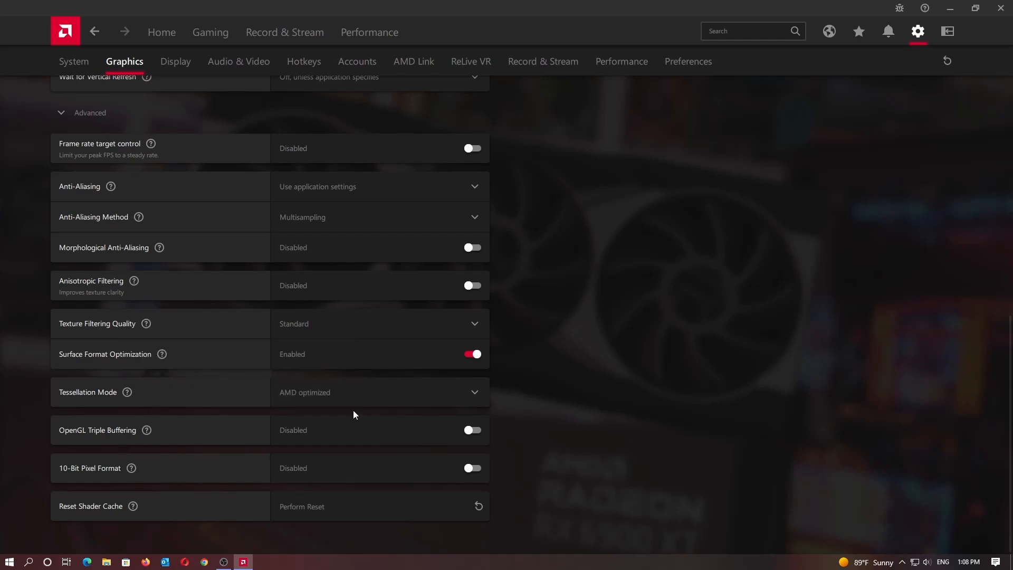
Step: Open the global display settings and view the options for Display 1
scroll(622, 402, up, 8)
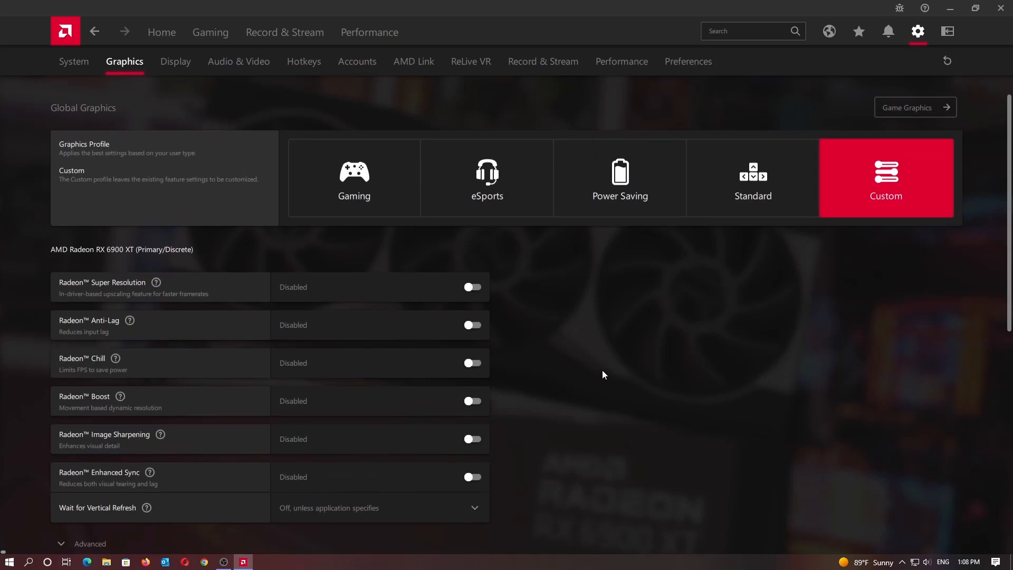
click(173, 66)
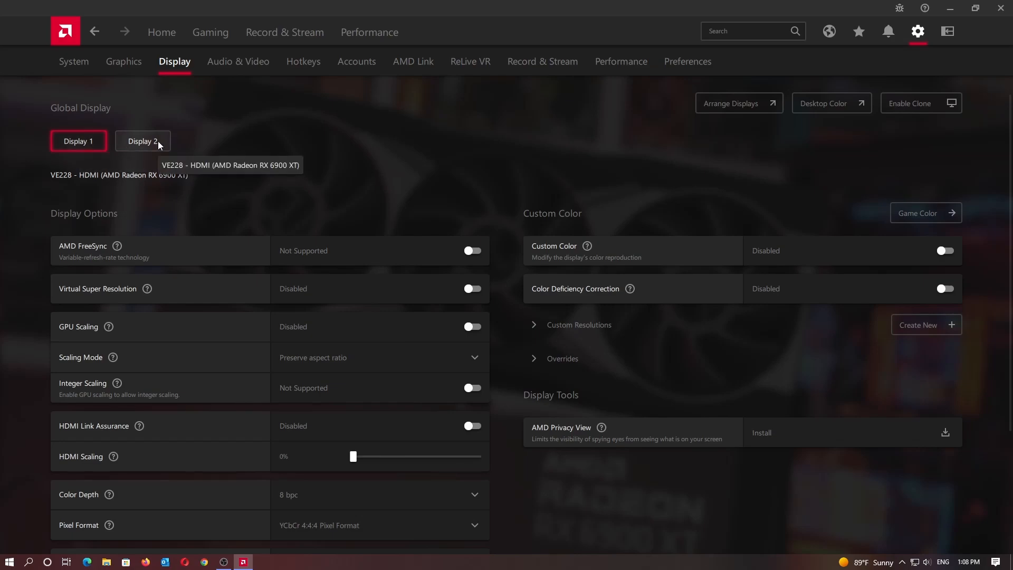
click(85, 145)
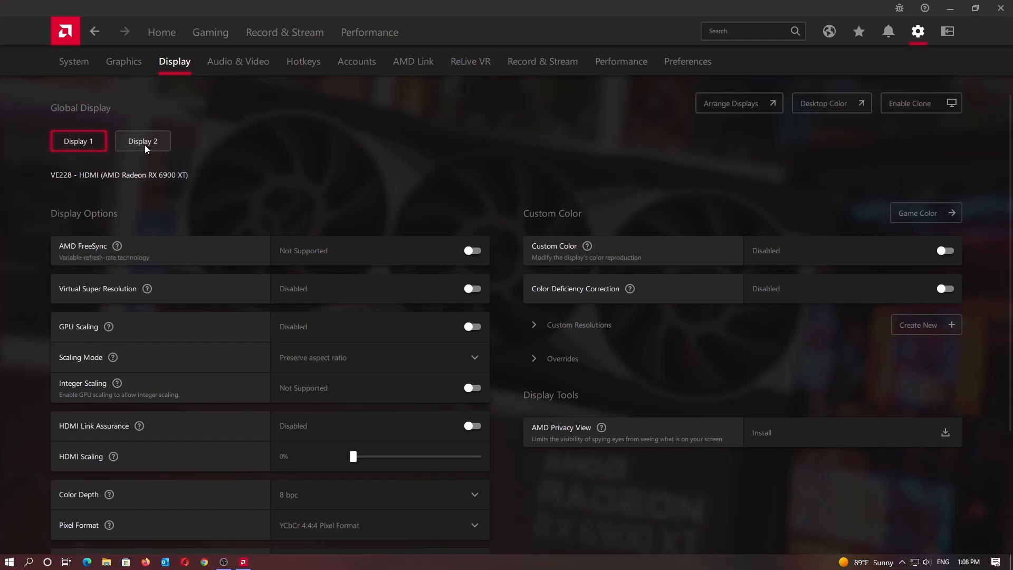
click(82, 140)
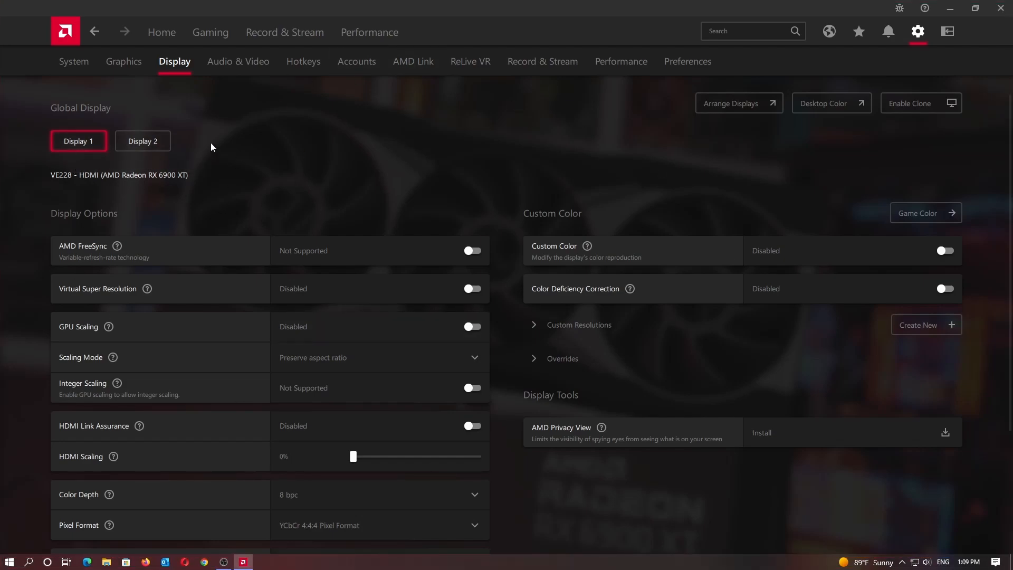
Step: View the Display 2 options, return to Display 1, and read the Virtual Super Resolution and GPU Scaling explanations
click(147, 141)
click(96, 142)
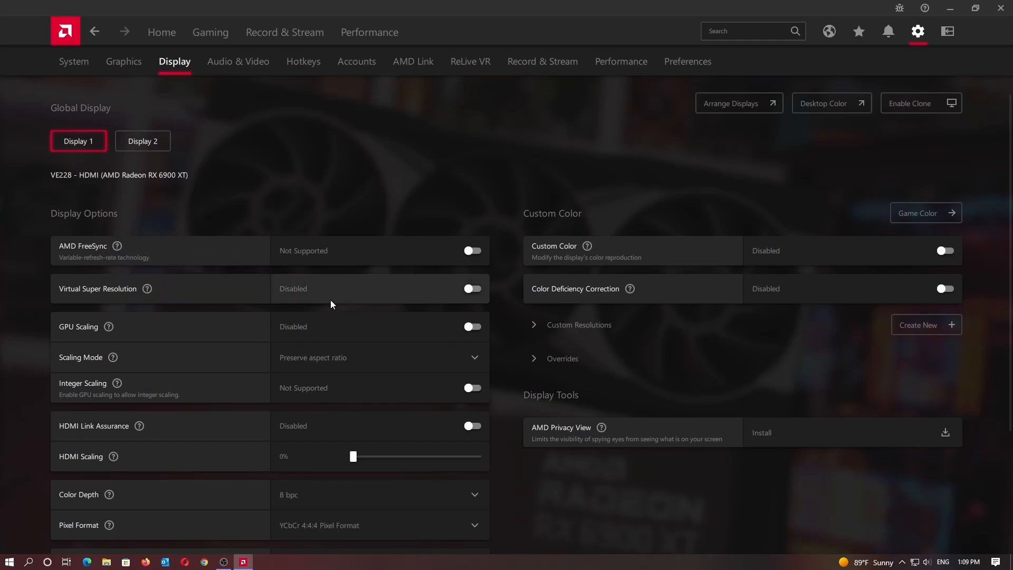
mouse_move(148, 290)
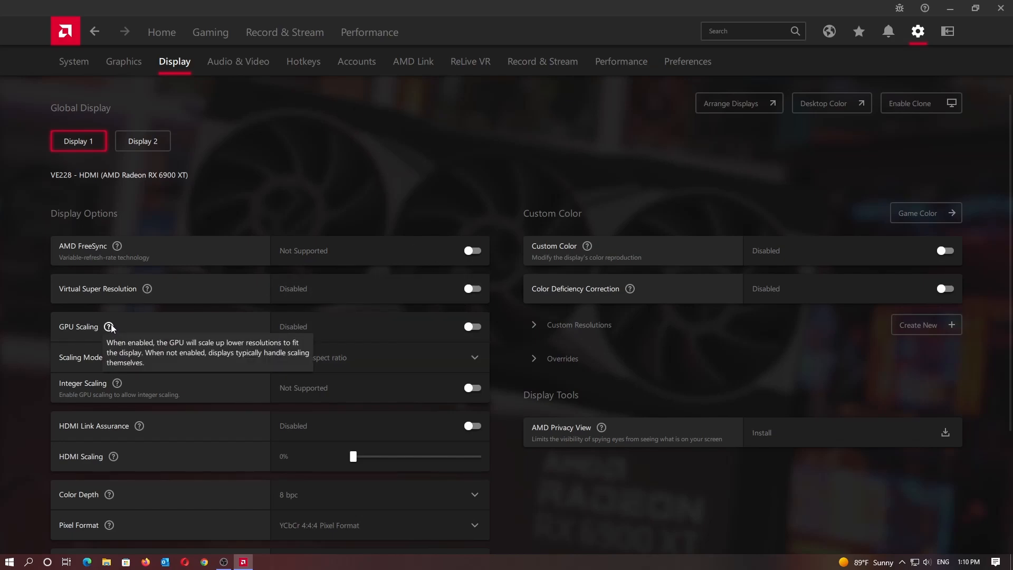
mouse_move(109, 329)
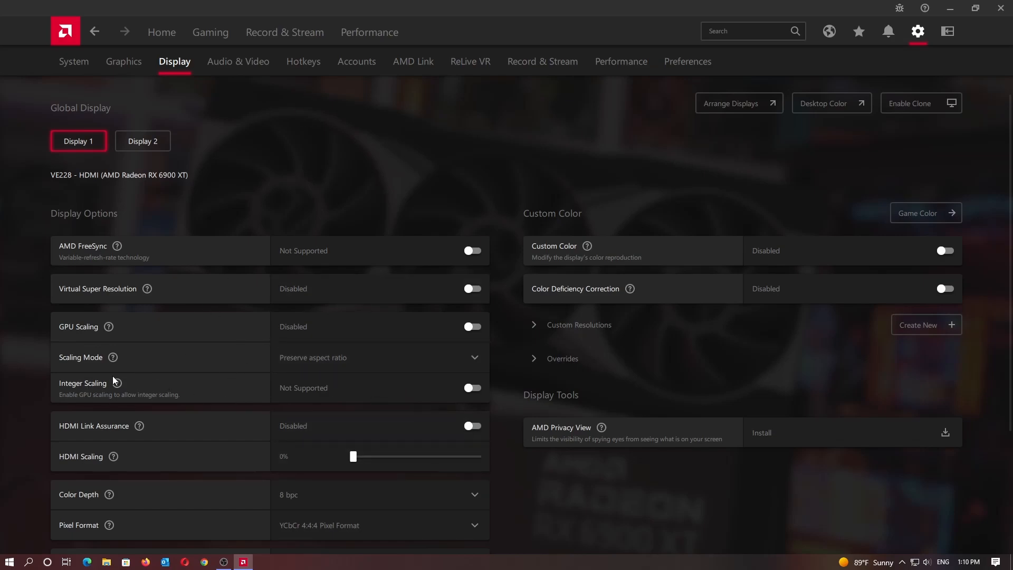
Step: Read the Scaling Mode explanation and review its choices for Display 1 without picking one
mouse_move(112, 358)
click(401, 363)
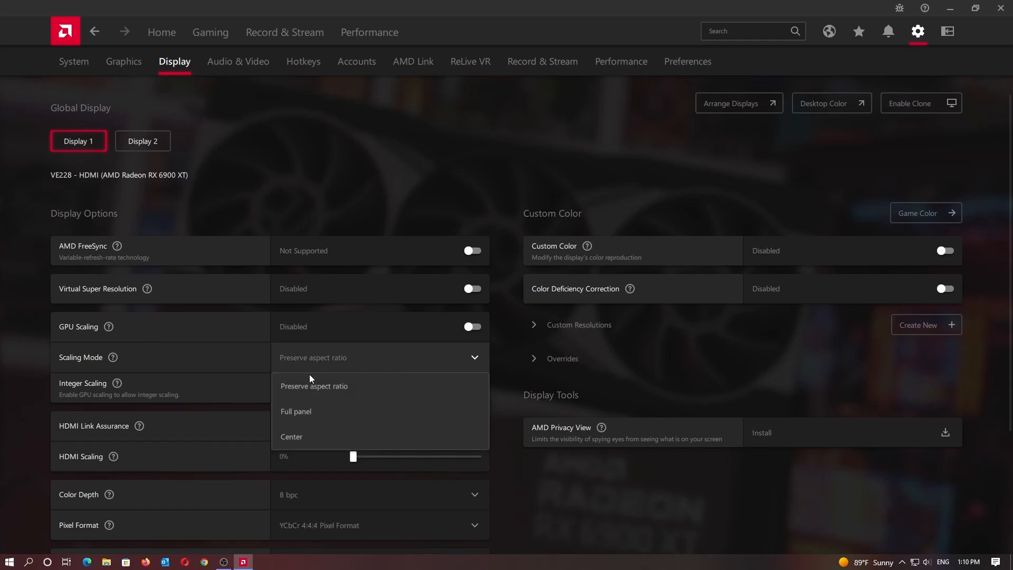
click(220, 363)
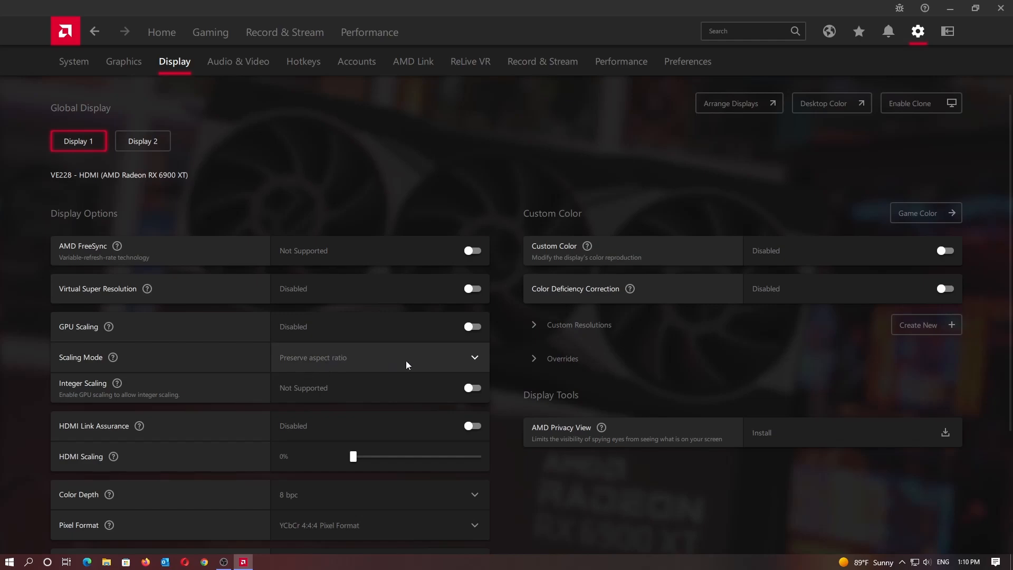
click(370, 359)
click(247, 381)
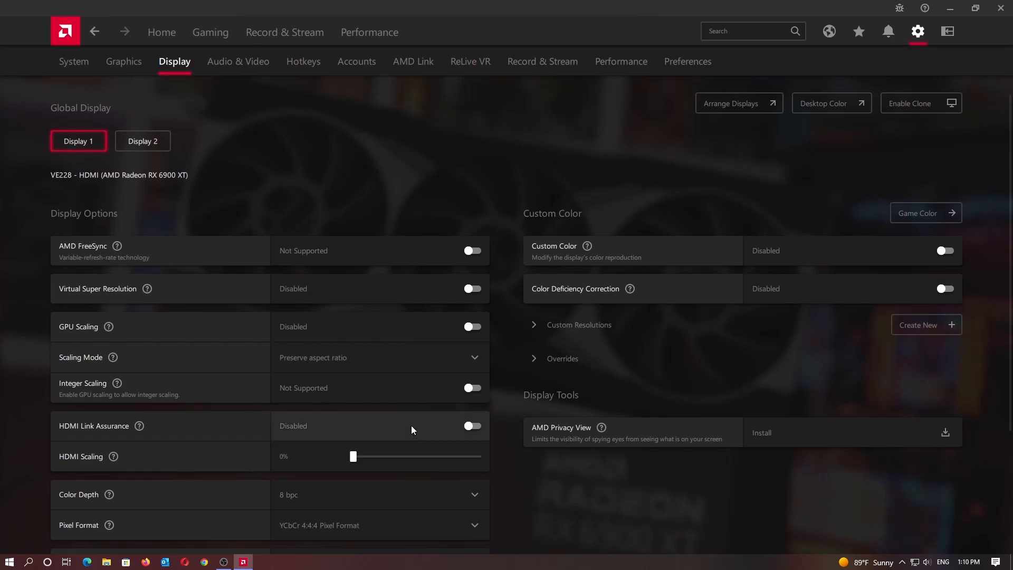
click(439, 357)
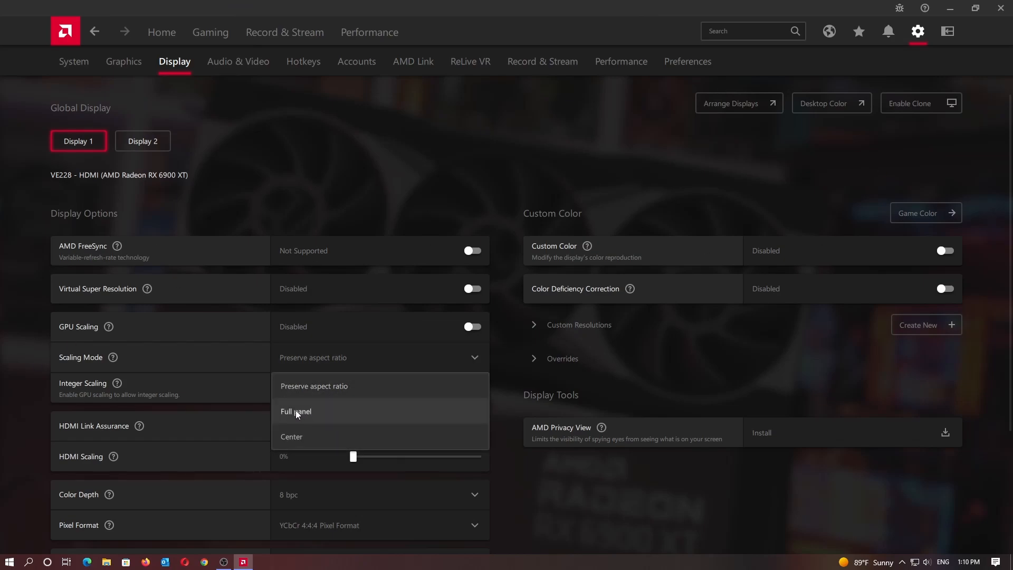
click(392, 185)
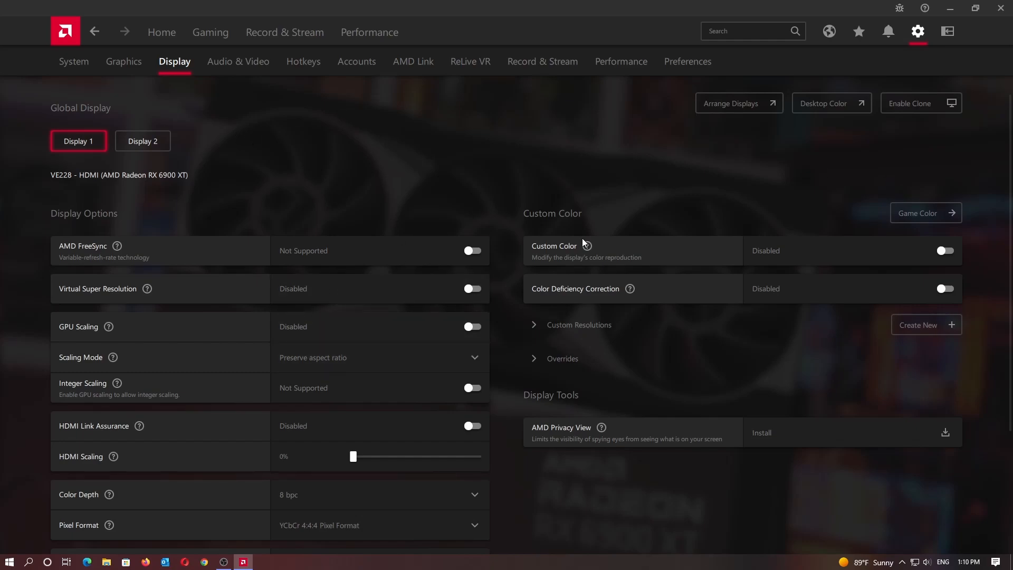
click(474, 360)
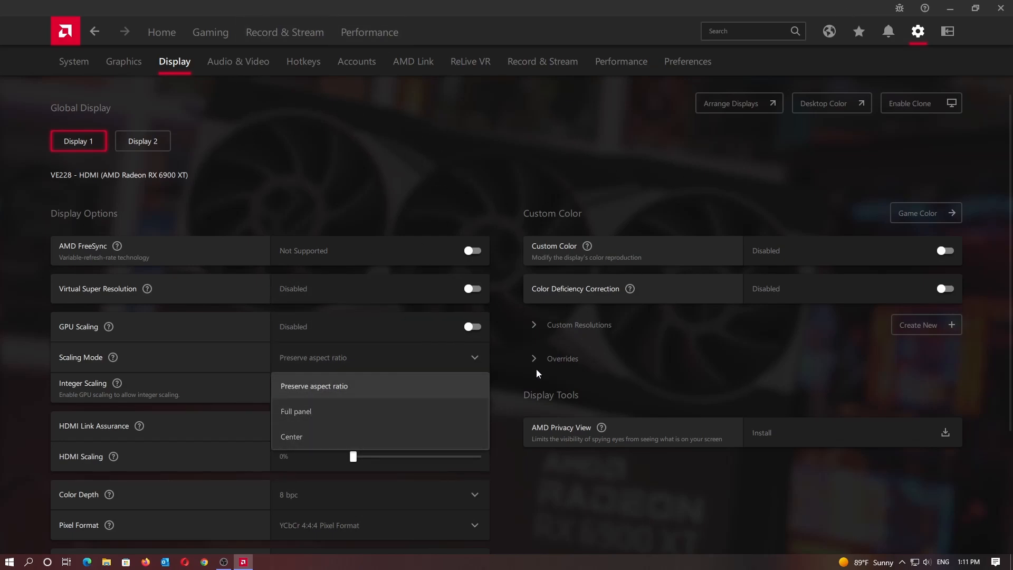
click(383, 158)
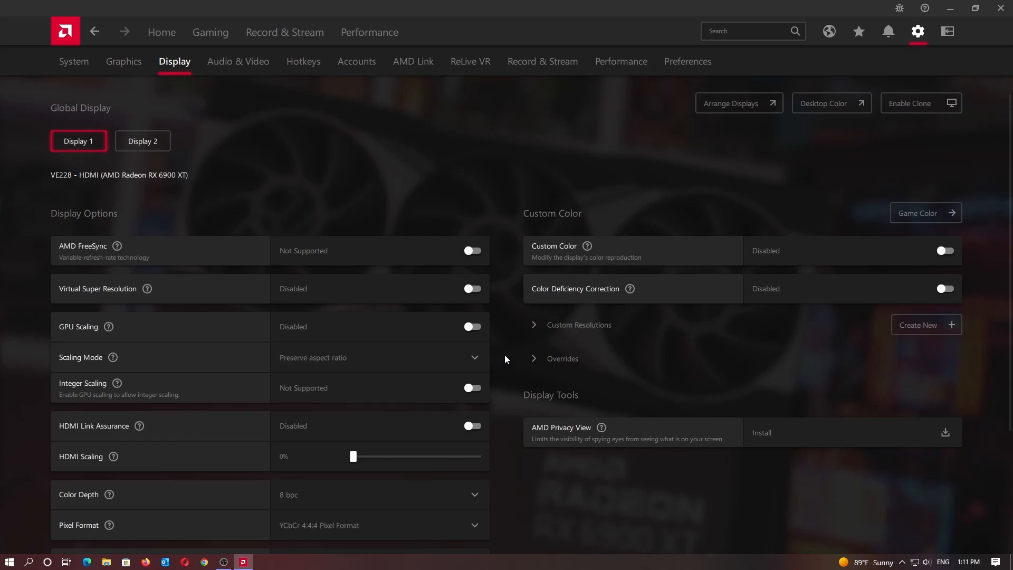
Step: Read the Integer Scaling explanation and look over the remaining Display 1 options
scroll(503, 355, down, 3)
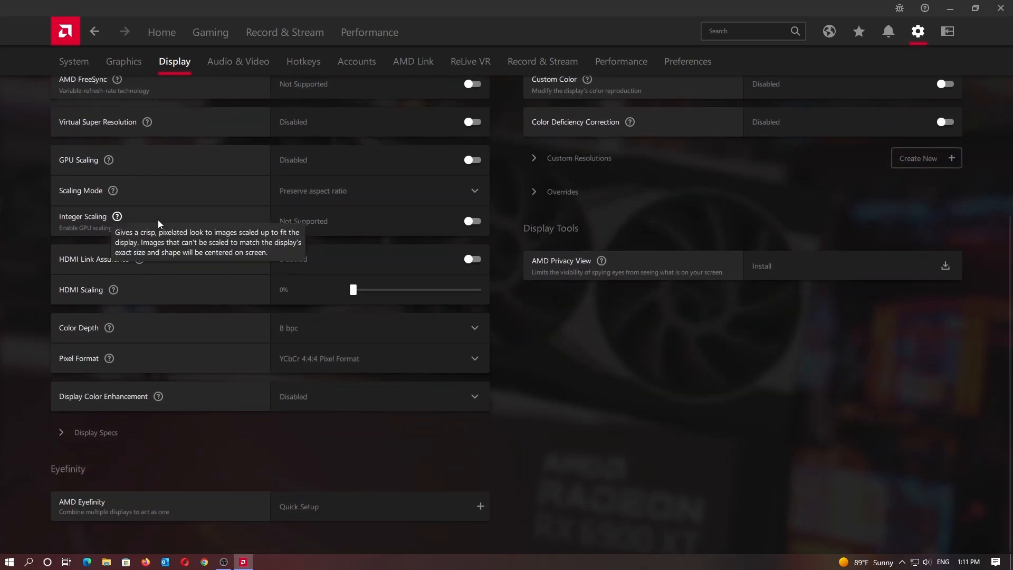
mouse_move(117, 217)
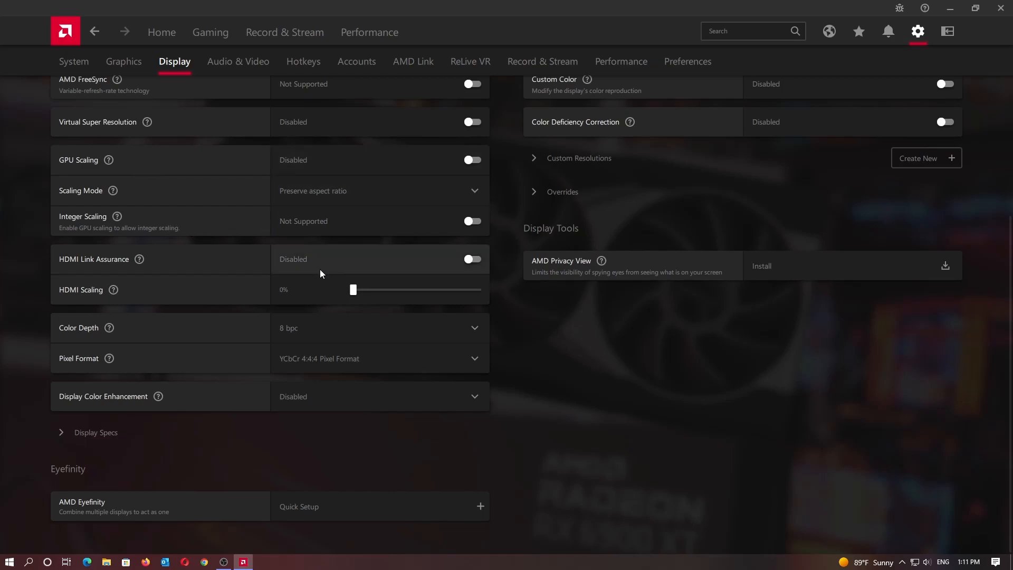
scroll(580, 386, up, 3)
scroll(527, 357, down, 3)
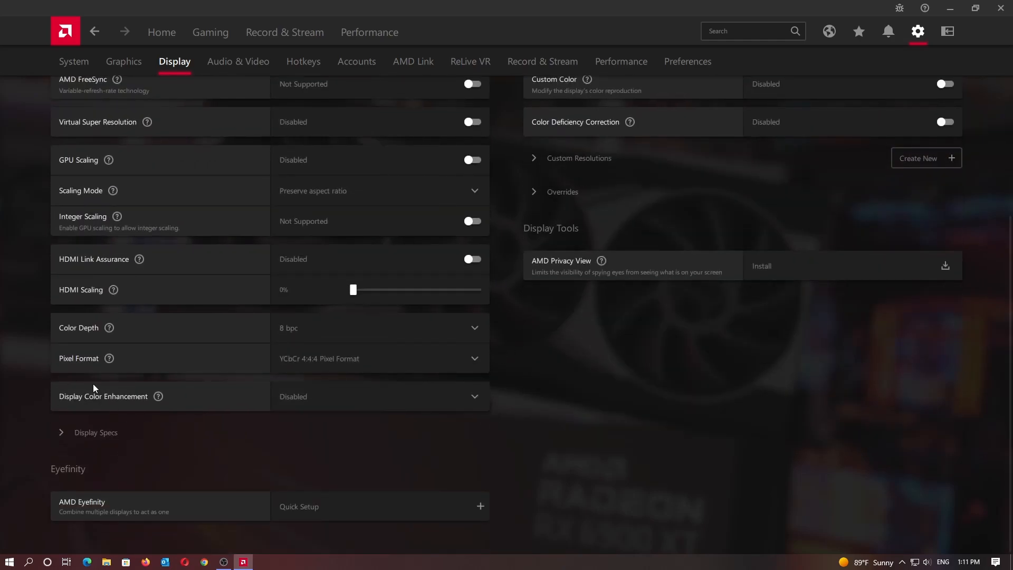
Step: View the Color Depth choices for Display 1 without changing the setting
click(441, 331)
click(317, 331)
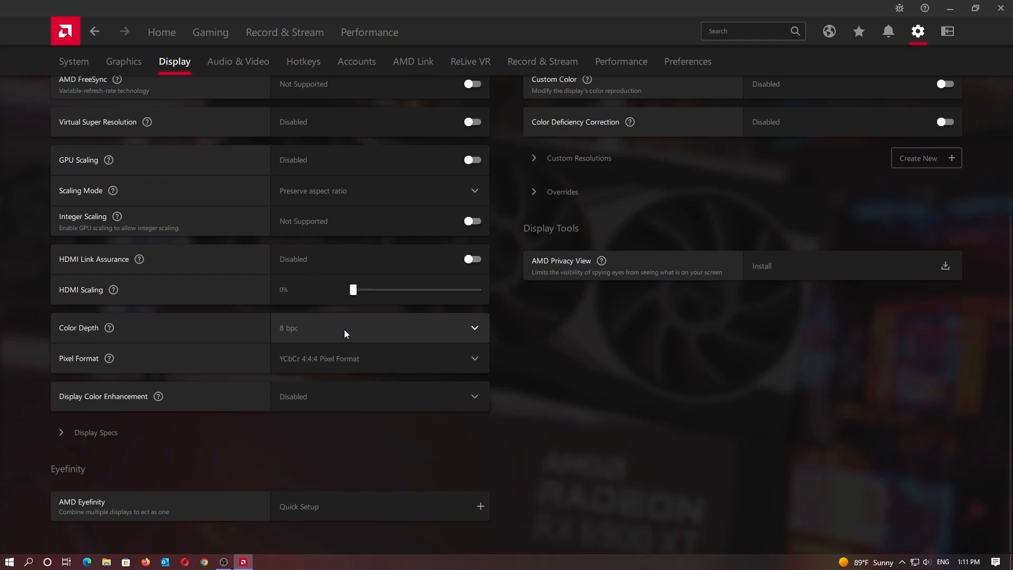
click(303, 328)
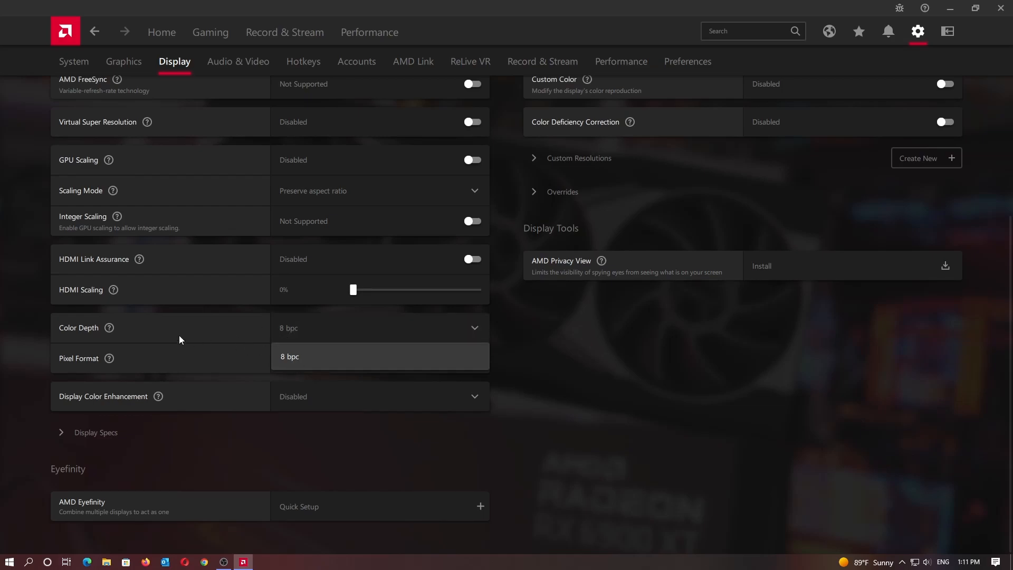
click(565, 335)
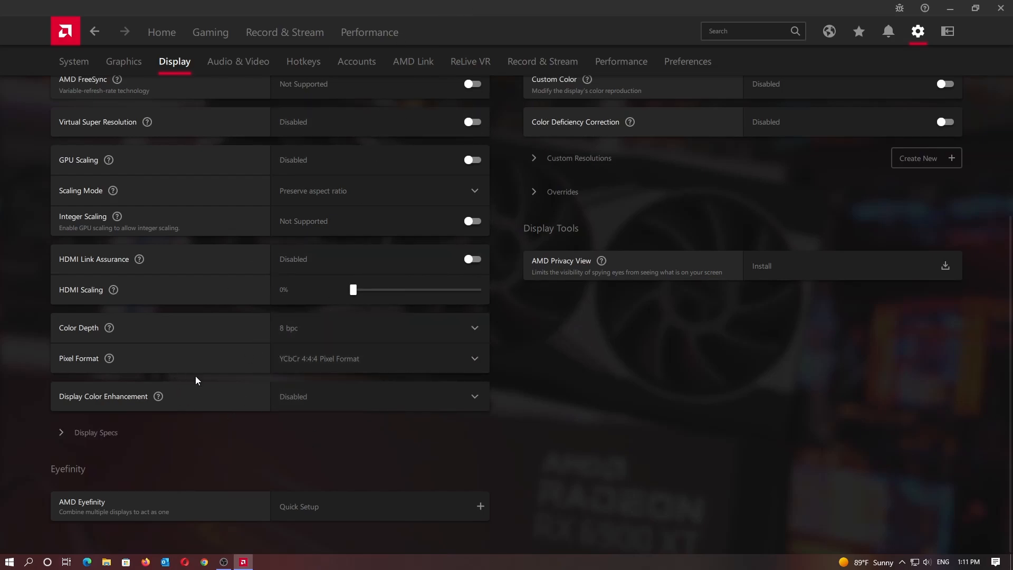
click(285, 331)
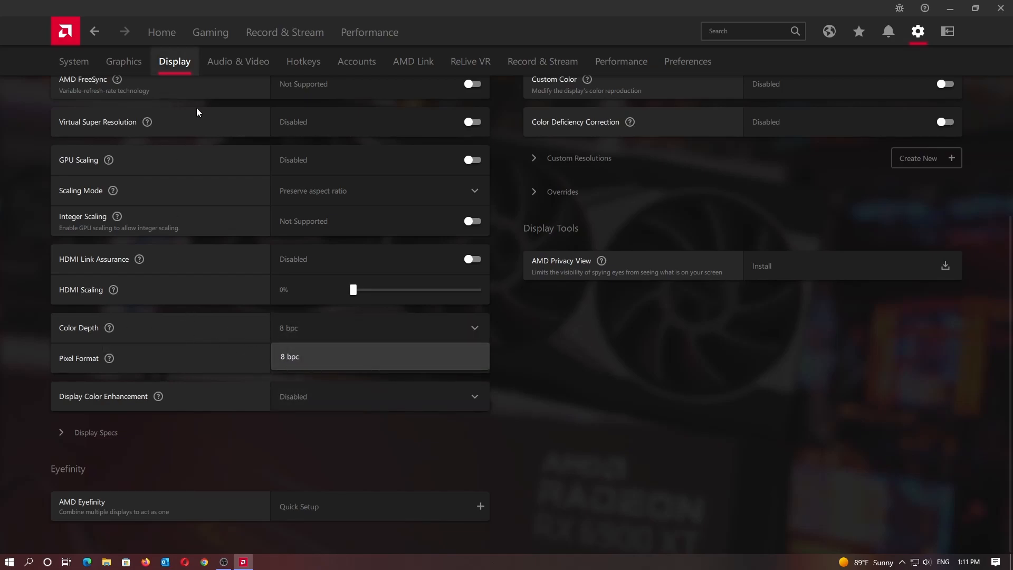
click(478, 338)
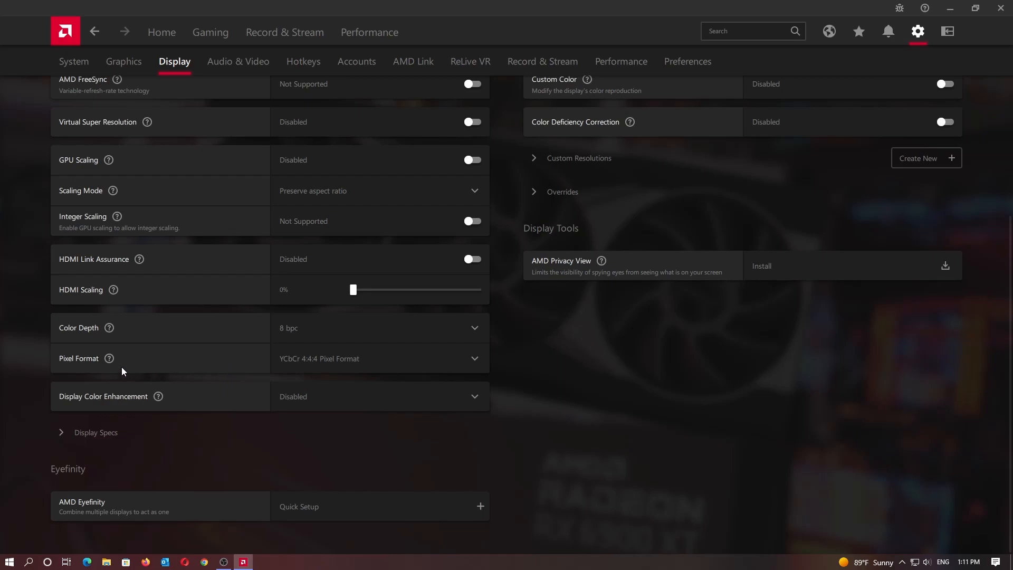
Step: View the Pixel Format choices for Display 1 without picking one
click(329, 359)
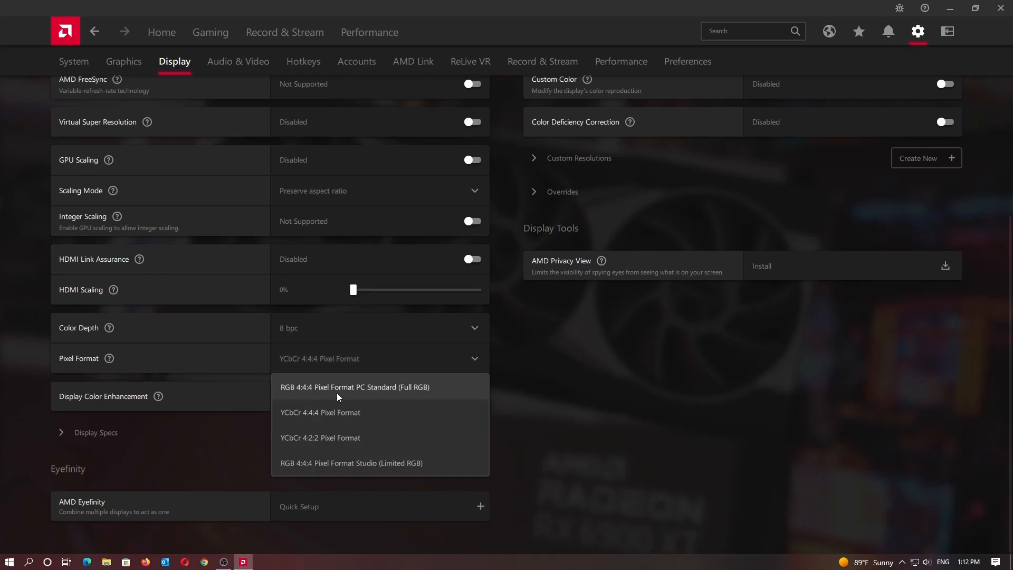
click(445, 358)
click(334, 360)
click(597, 371)
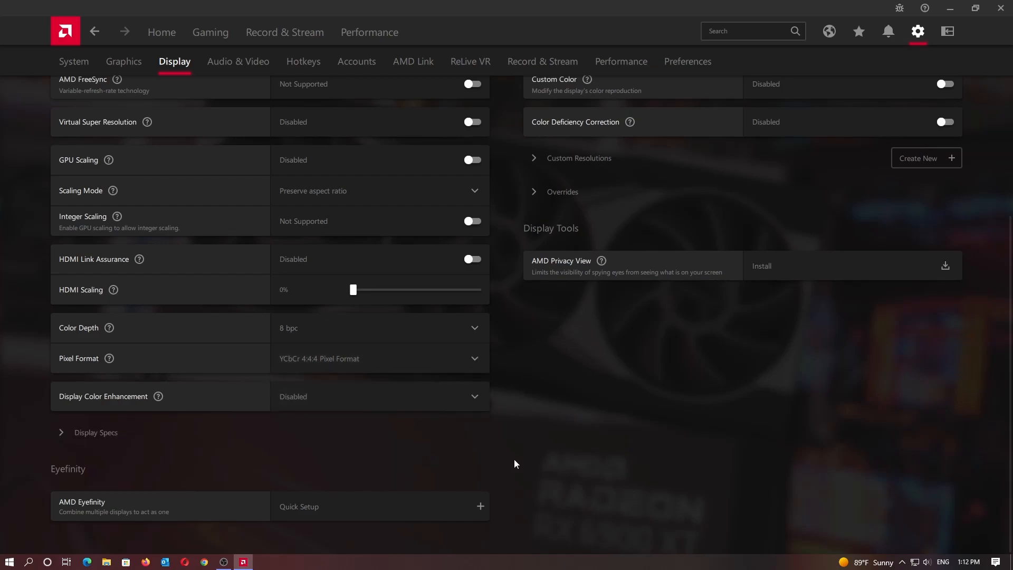
click(315, 362)
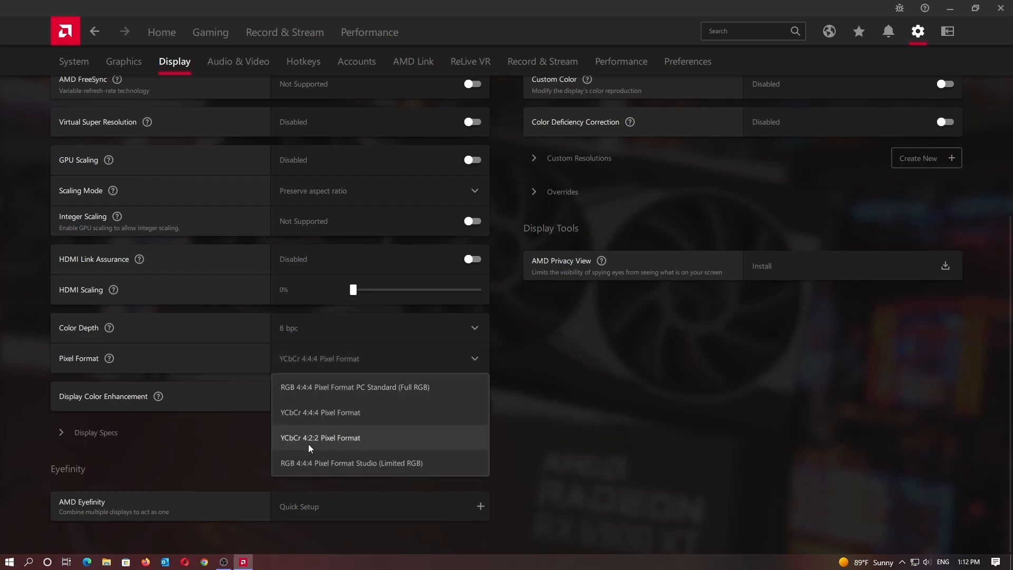
click(538, 417)
Step: Expand the Display Specs of Display 1 and examine the timing, pixel clock and refresh rate information
click(84, 433)
scroll(279, 434, down, 5)
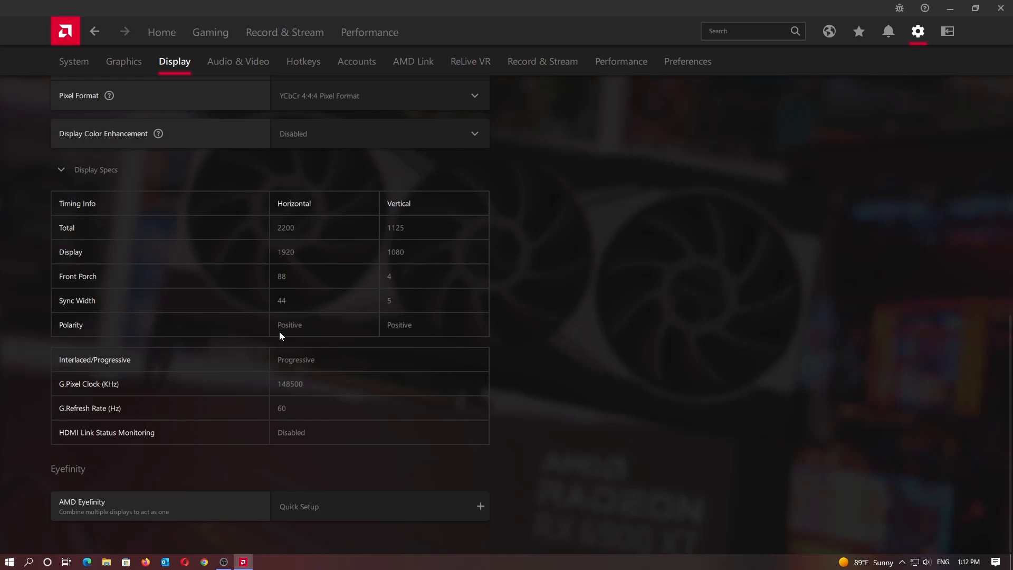
scroll(359, 326, up, 10)
scroll(411, 389, down, 10)
scroll(184, 327, up, 10)
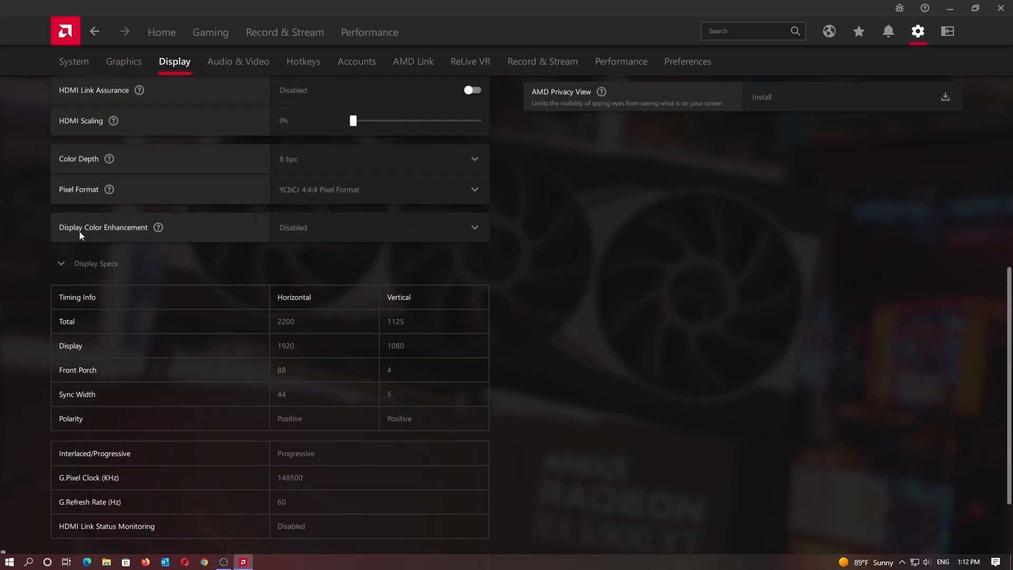
scroll(124, 435, down, 10)
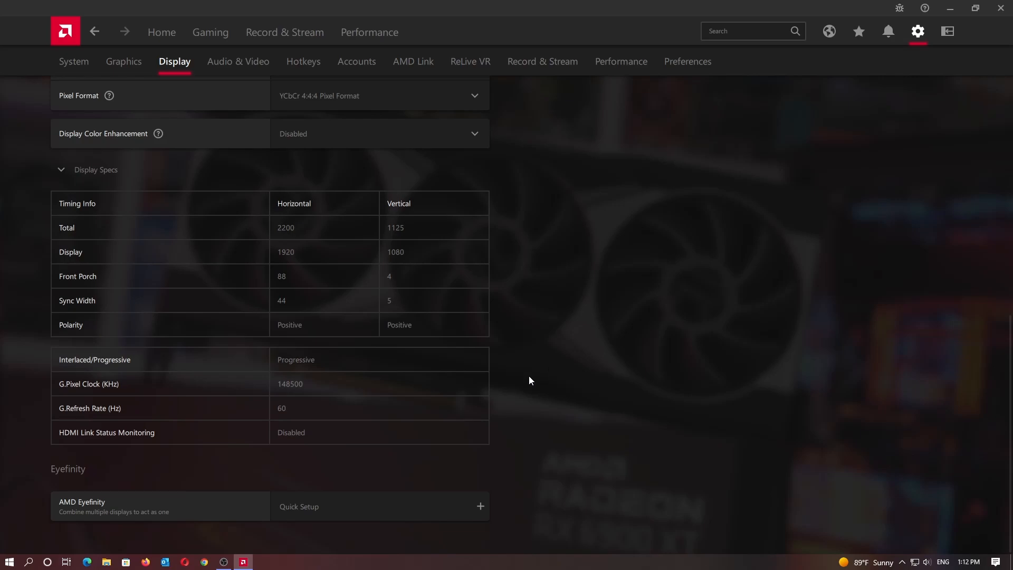
scroll(532, 380, up, 8)
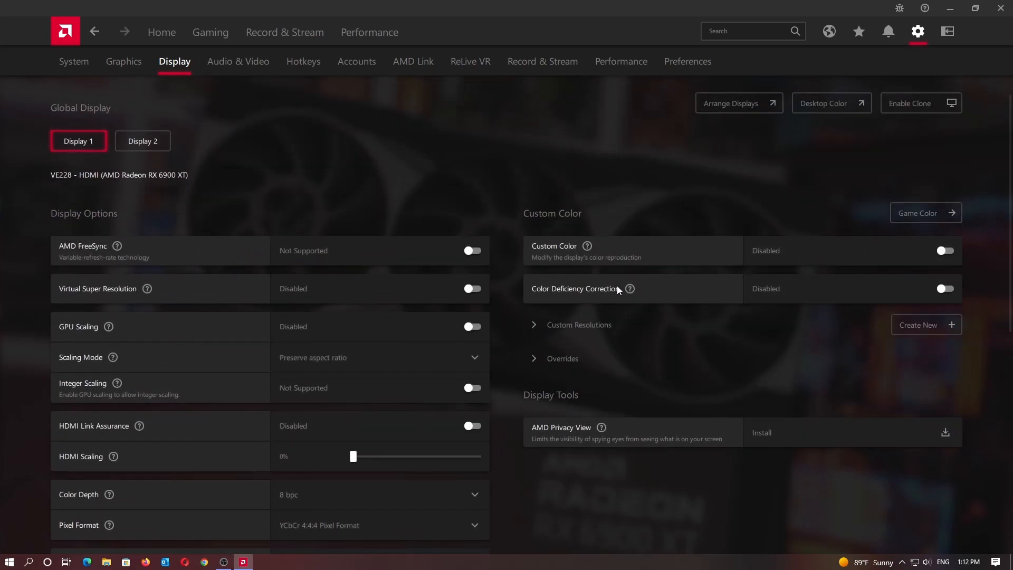
Step: Check the Custom Resolutions and Overrides sections, read the HDCP Support explanation, and collapse both sections
click(534, 325)
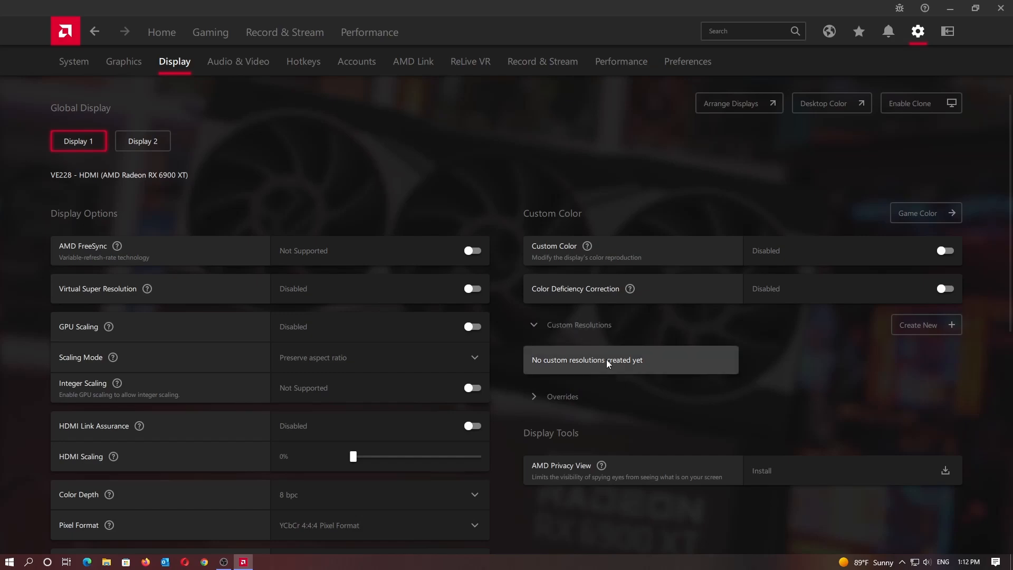
click(533, 325)
click(532, 358)
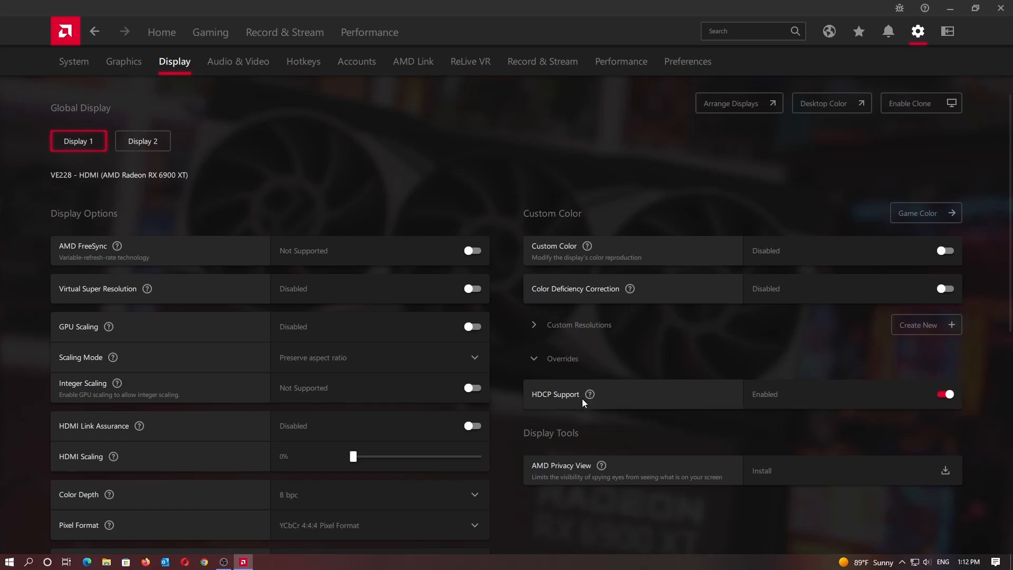
mouse_move(591, 395)
click(522, 362)
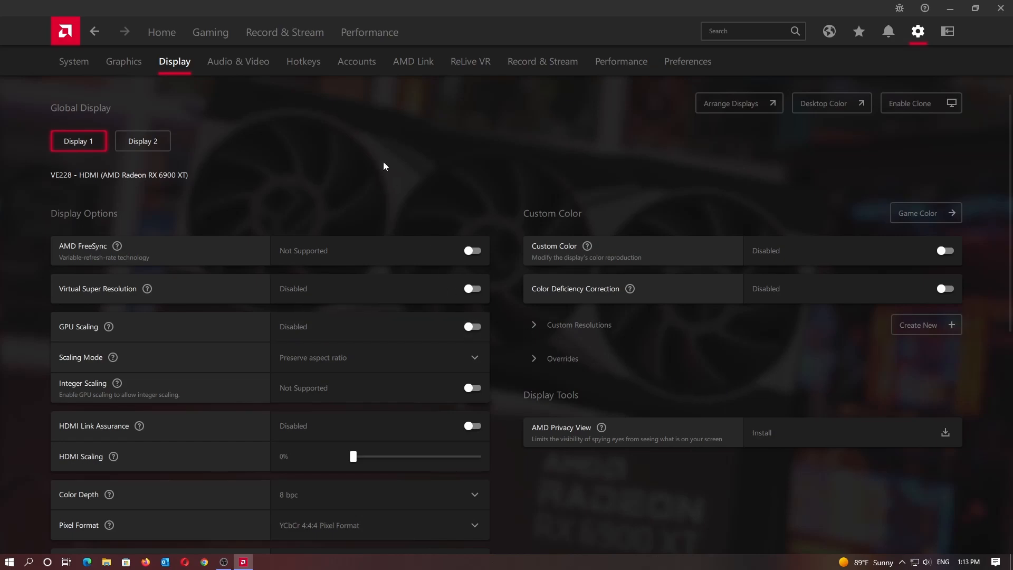
Step: Open the audio and video settings and enable AMD Noise Suppression, skipping the setup guide
click(255, 73)
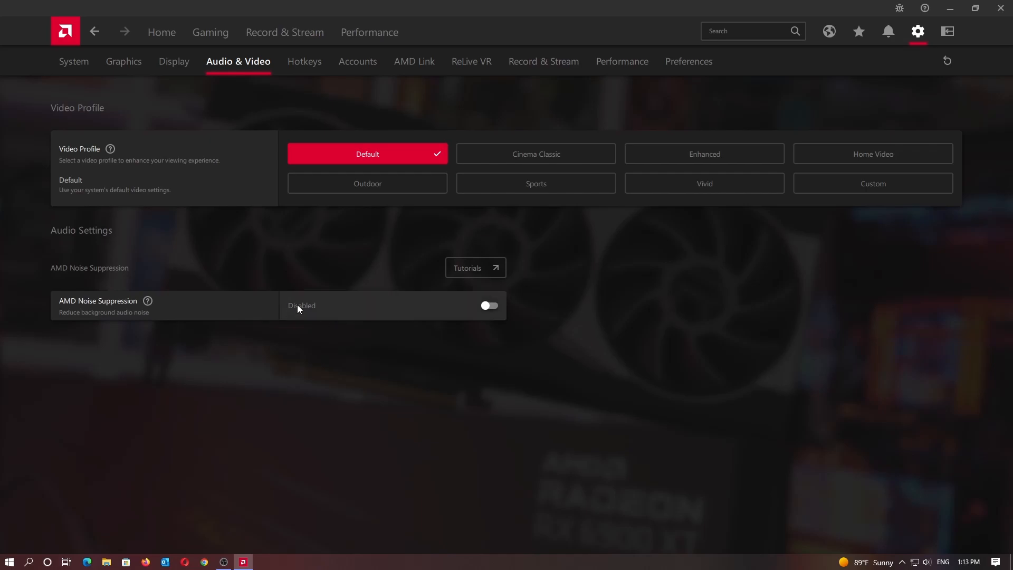
mouse_move(147, 303)
click(484, 308)
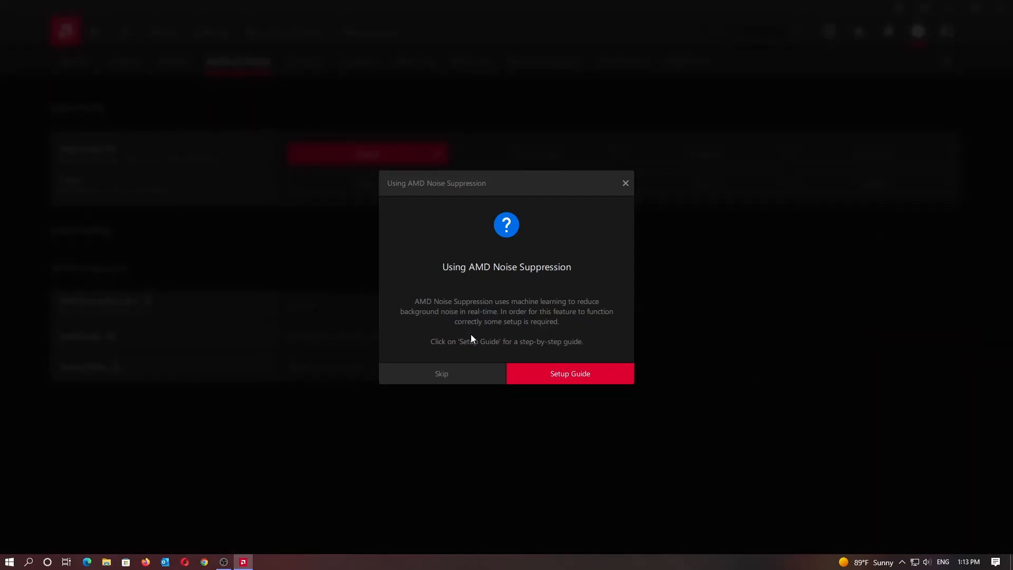
click(434, 376)
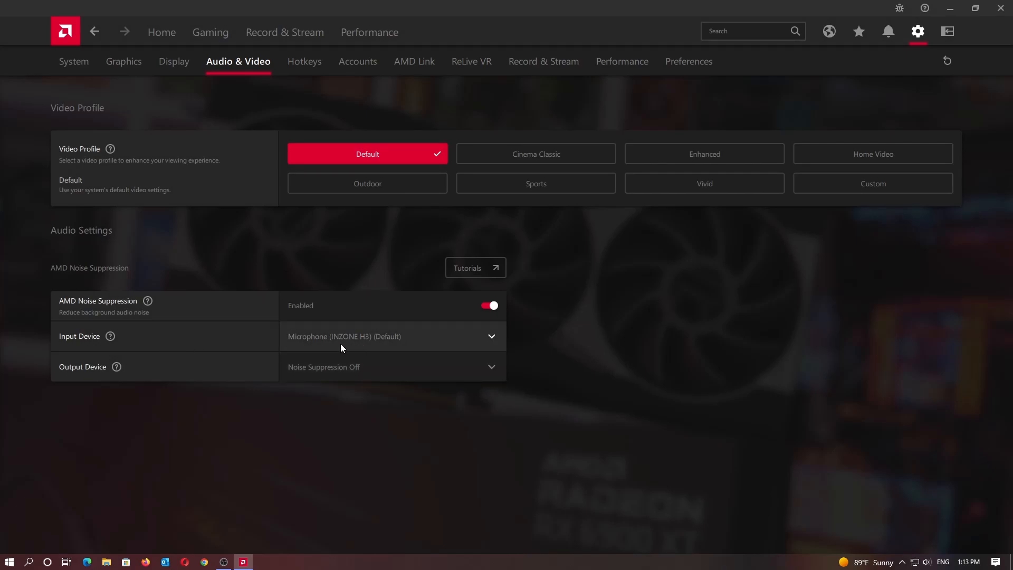
Step: View the noise suppression input device choices without picking one, and keep Noise Suppression Off for the output device
click(484, 338)
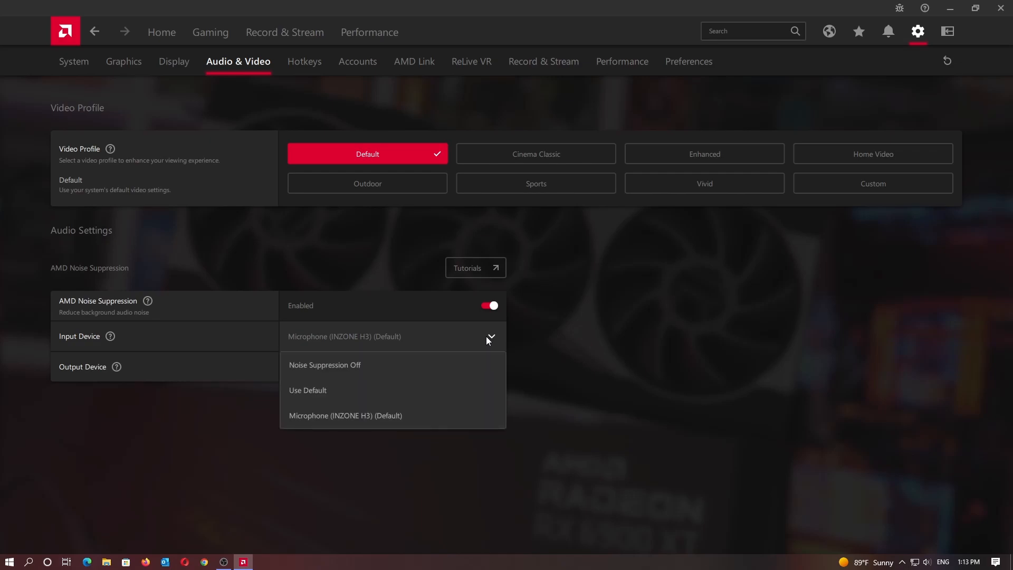
click(456, 340)
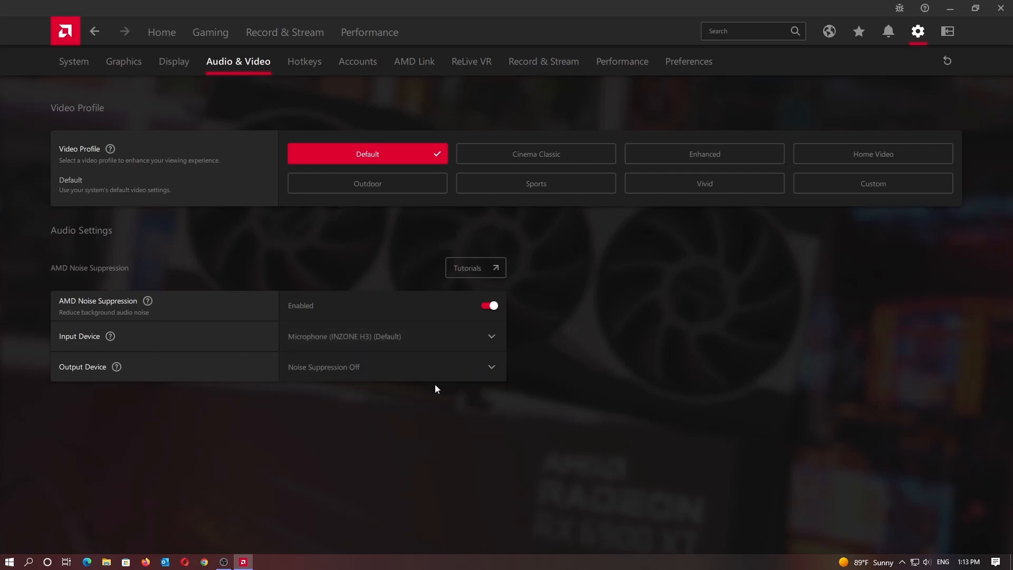
click(327, 369)
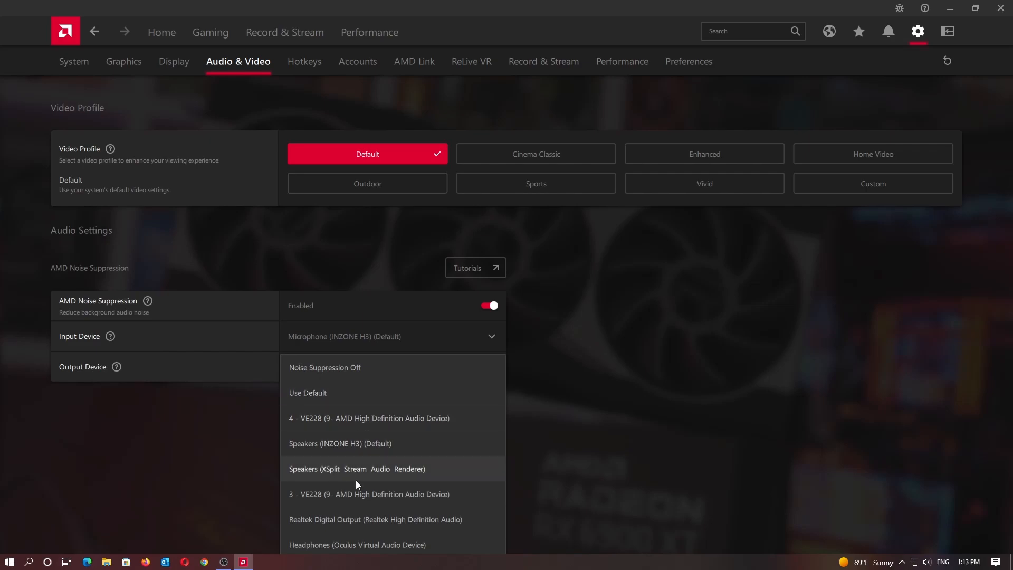
click(317, 370)
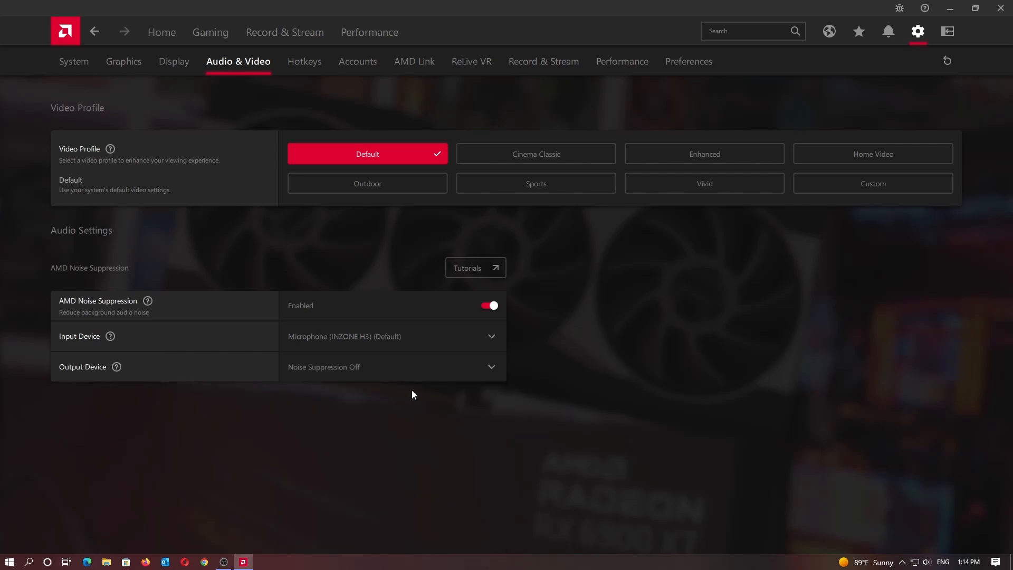
Step: View the noise suppression output device choices without changing them, and open the performance metrics settings
click(365, 368)
click(633, 416)
click(622, 61)
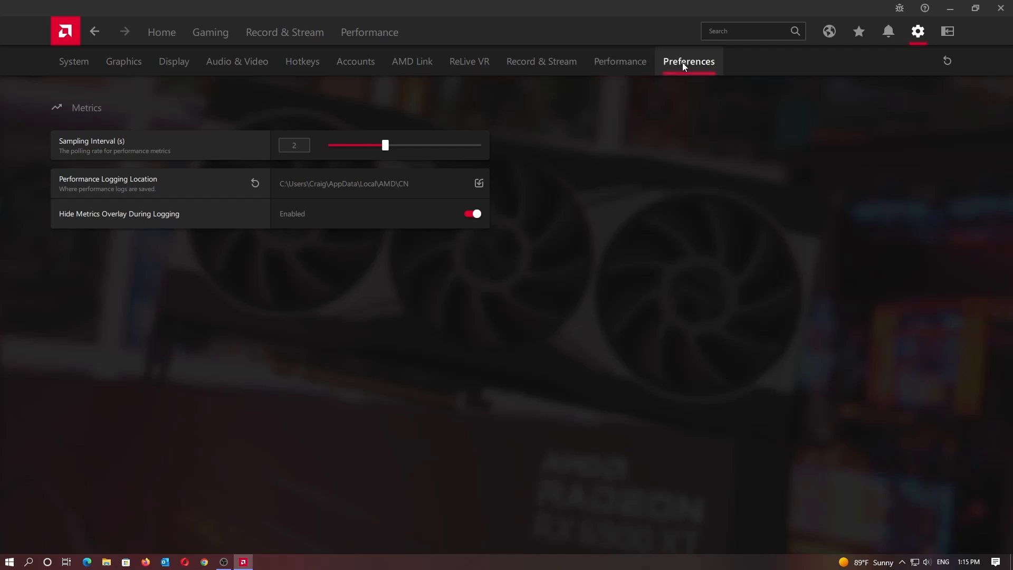
Step: Open the general preferences and toggle the In-Game Overlay on and back off
click(682, 62)
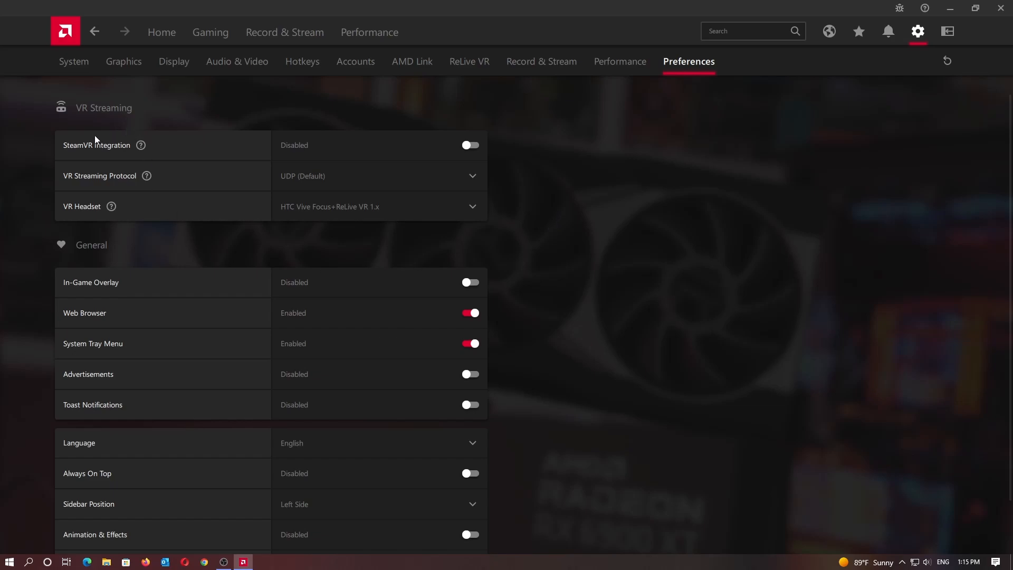
scroll(580, 337, down, 2)
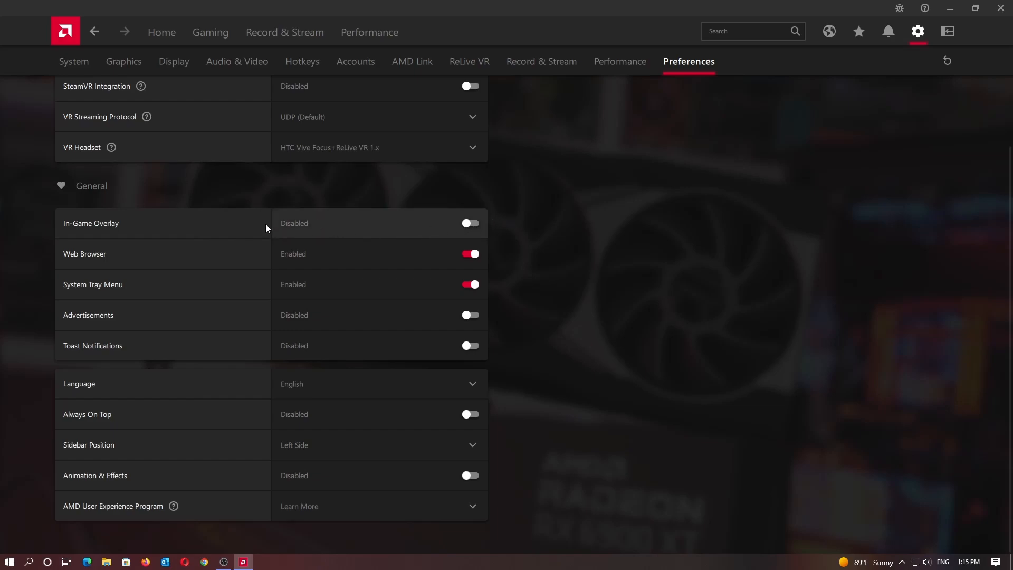
click(463, 227)
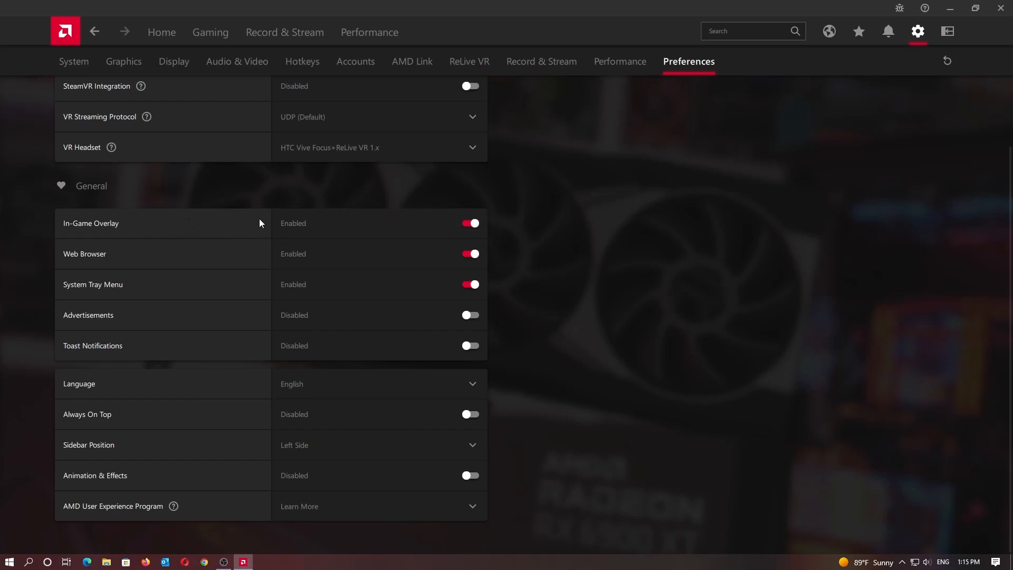
click(457, 224)
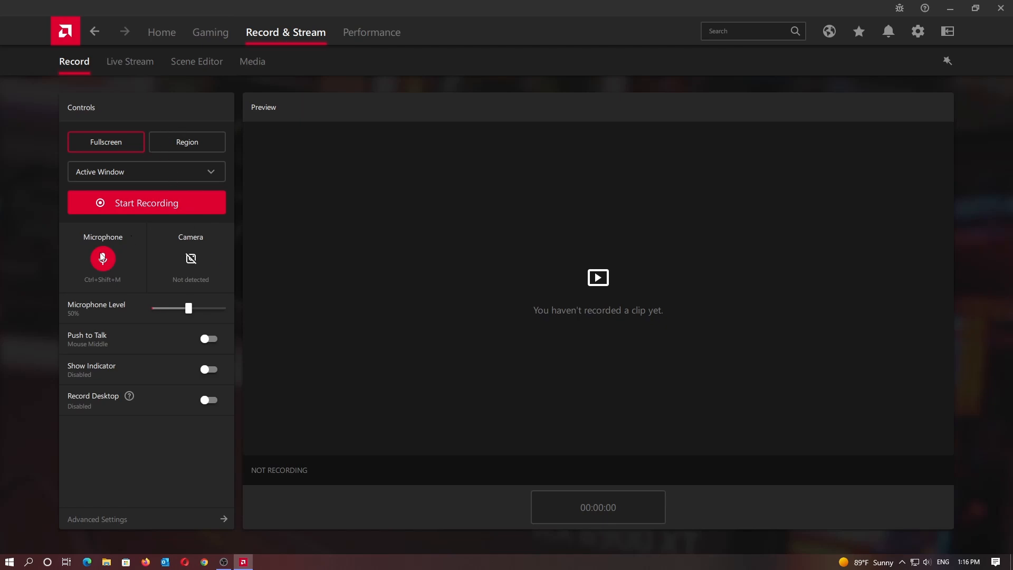
Step: Check the recording source choices while keeping Active Window, and preview the Region capture mode before returning to Fullscreen
click(206, 175)
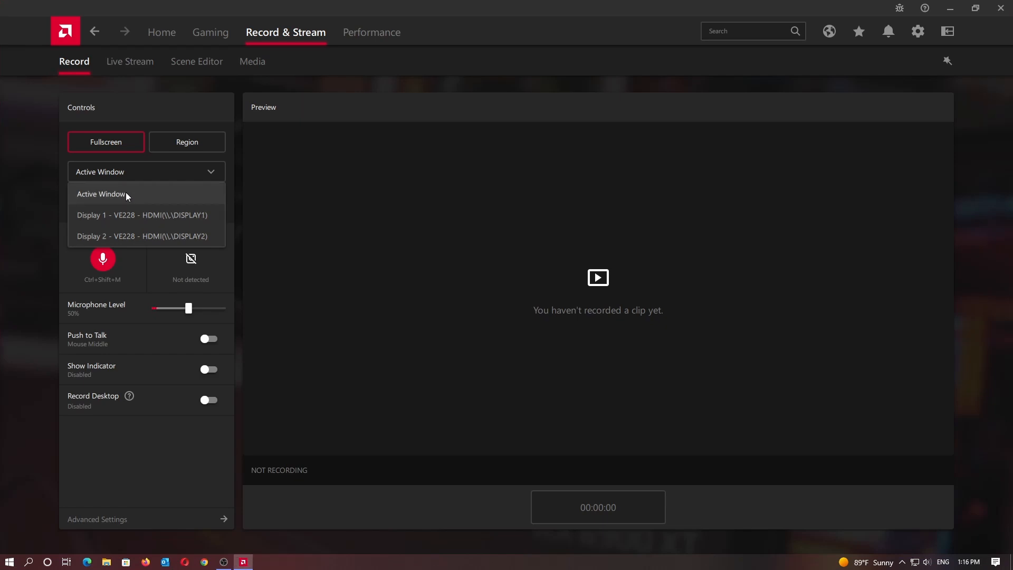
click(199, 174)
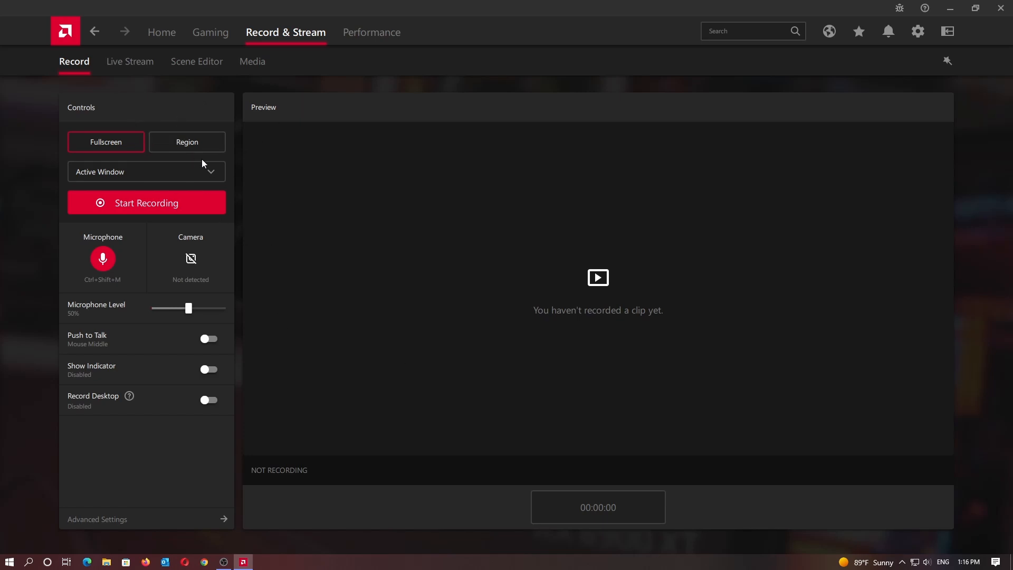
click(167, 149)
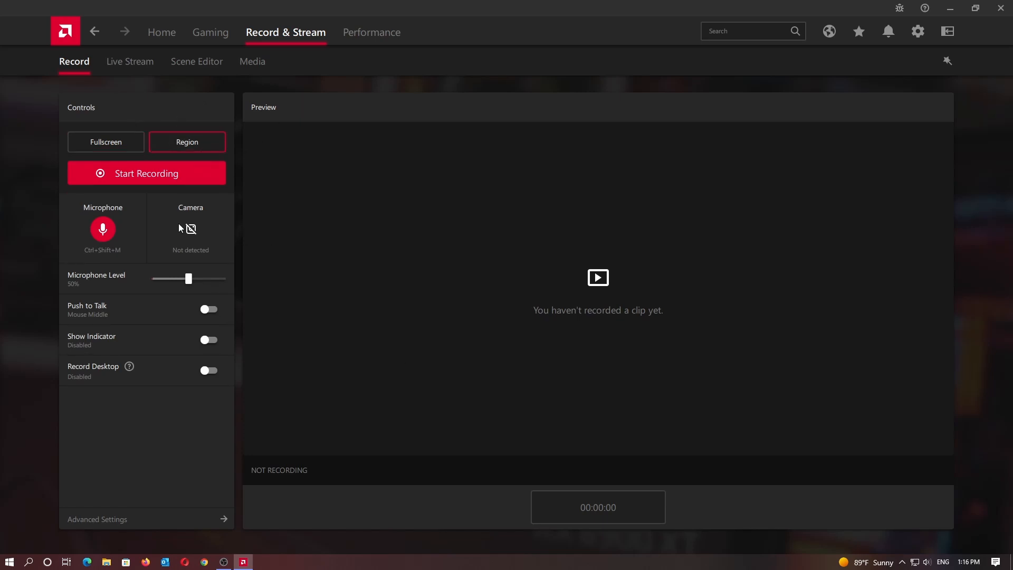
click(111, 149)
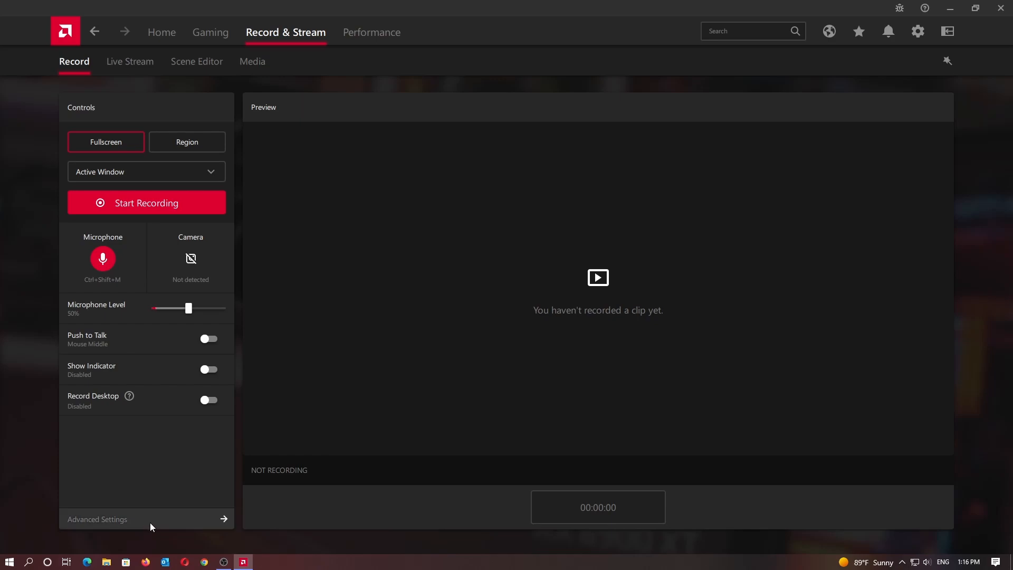
Step: Open the performance metrics and examine which GPU and CPU metrics can be tracked, collapsing both lists
click(382, 35)
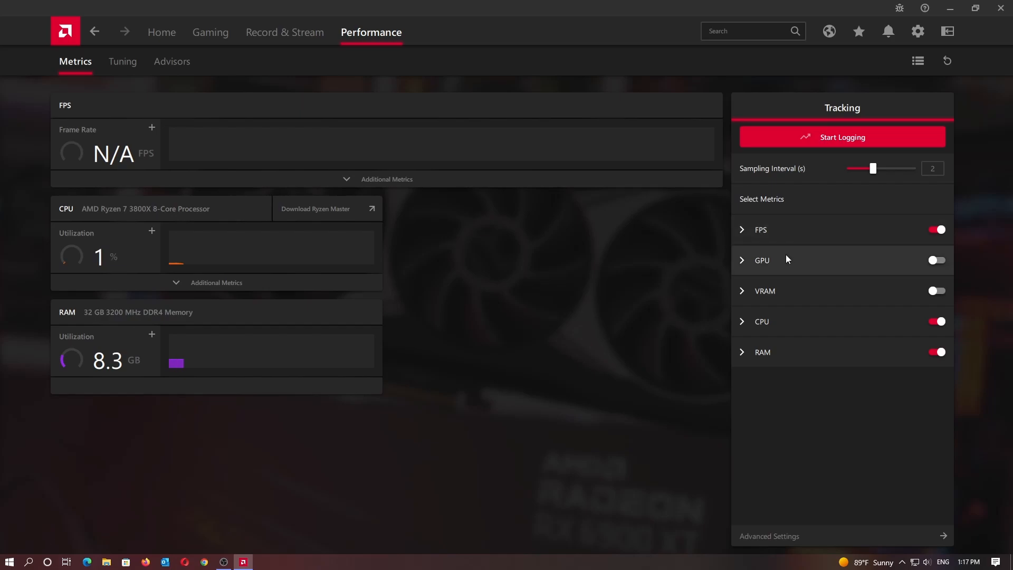
click(741, 260)
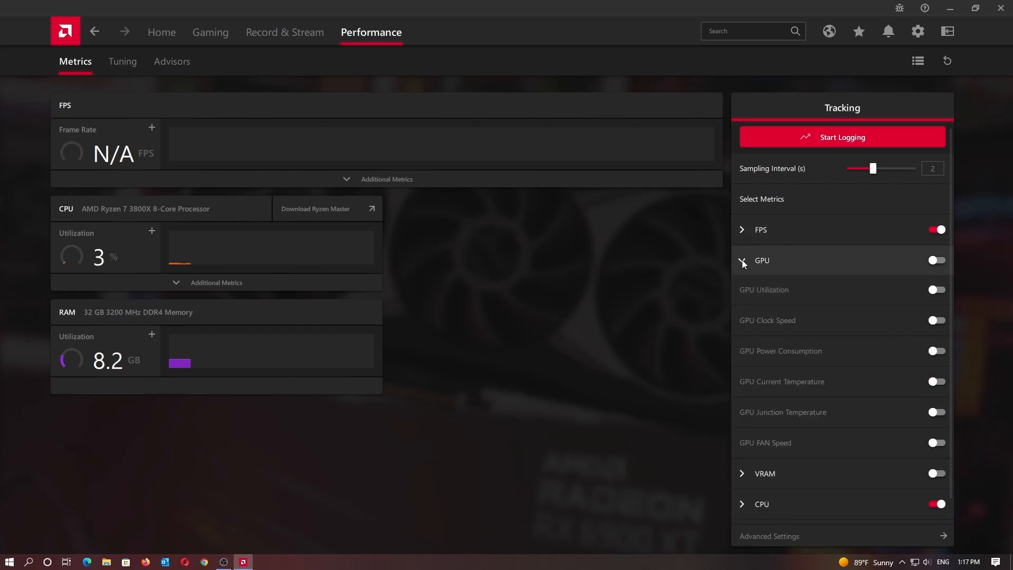
click(741, 260)
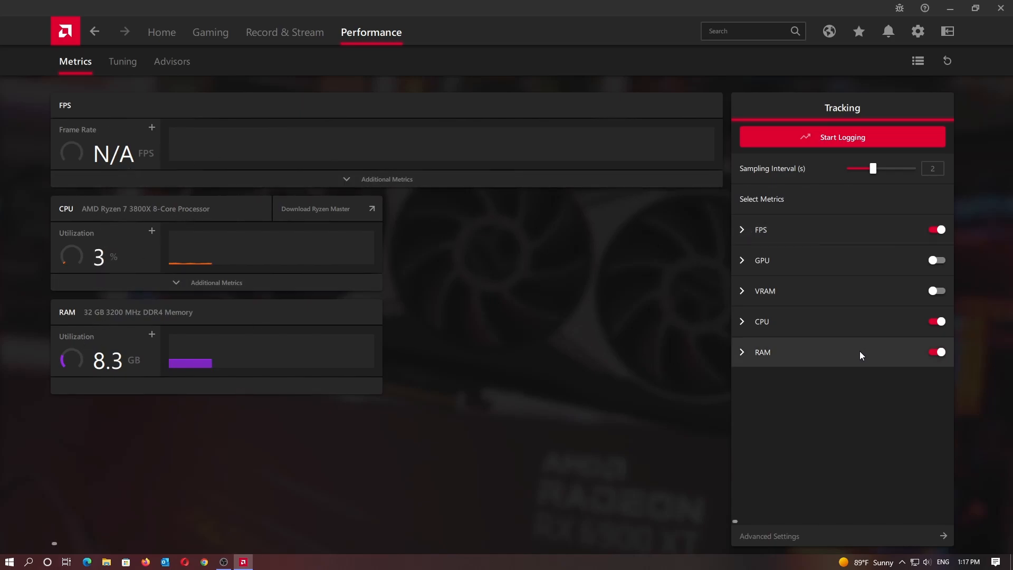
click(740, 323)
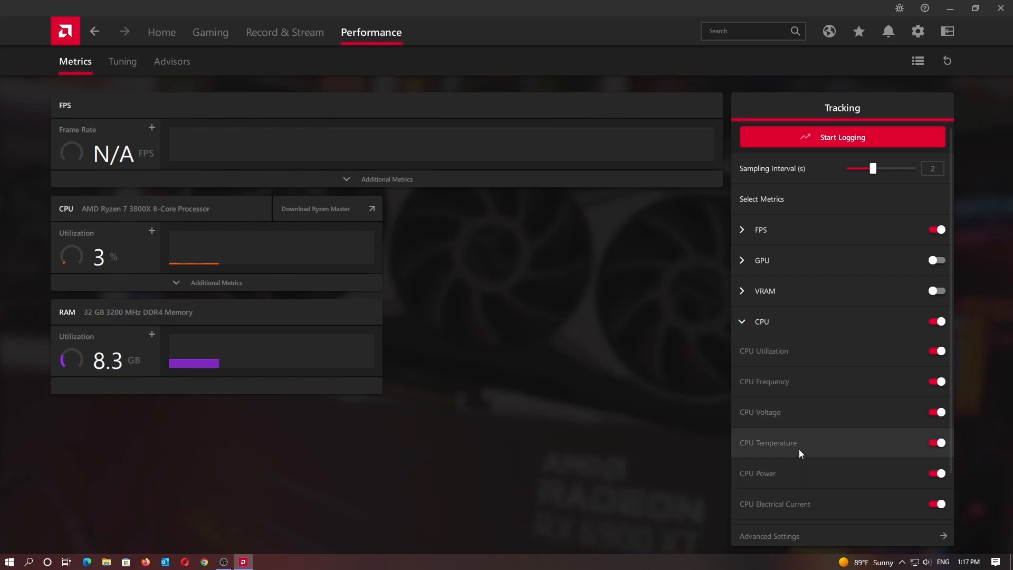
scroll(798, 449, down, 1)
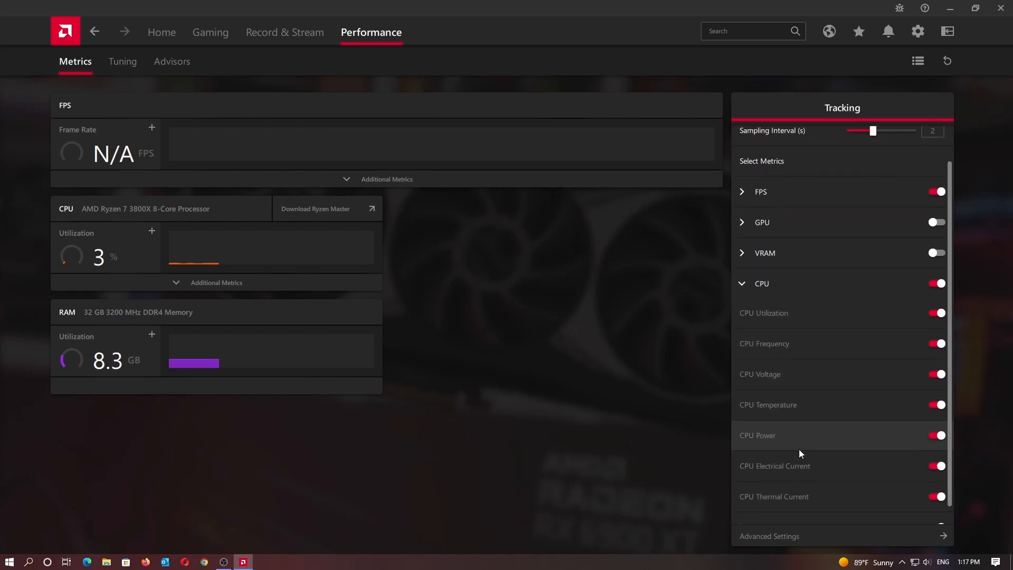
click(741, 283)
click(744, 260)
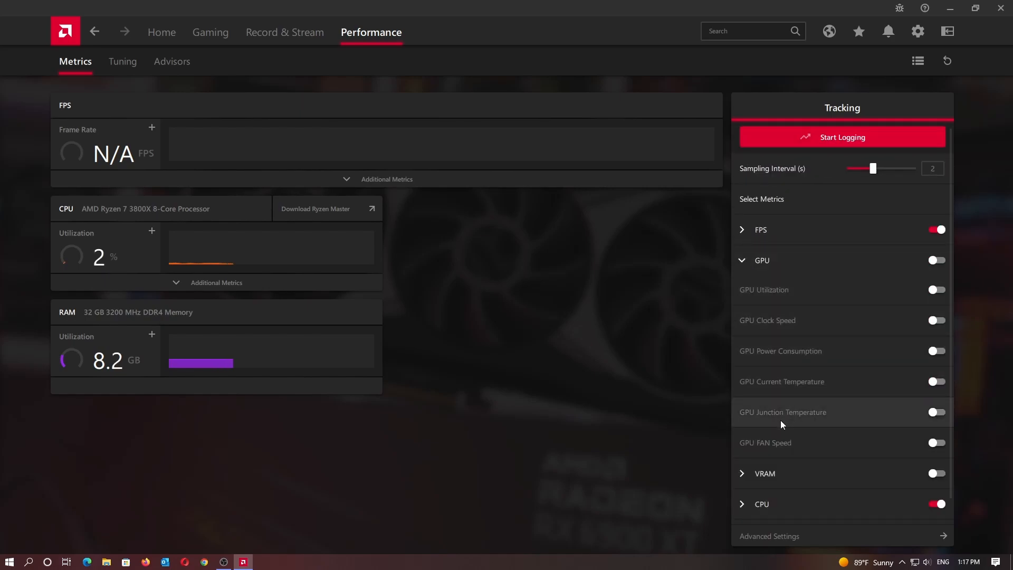
click(744, 262)
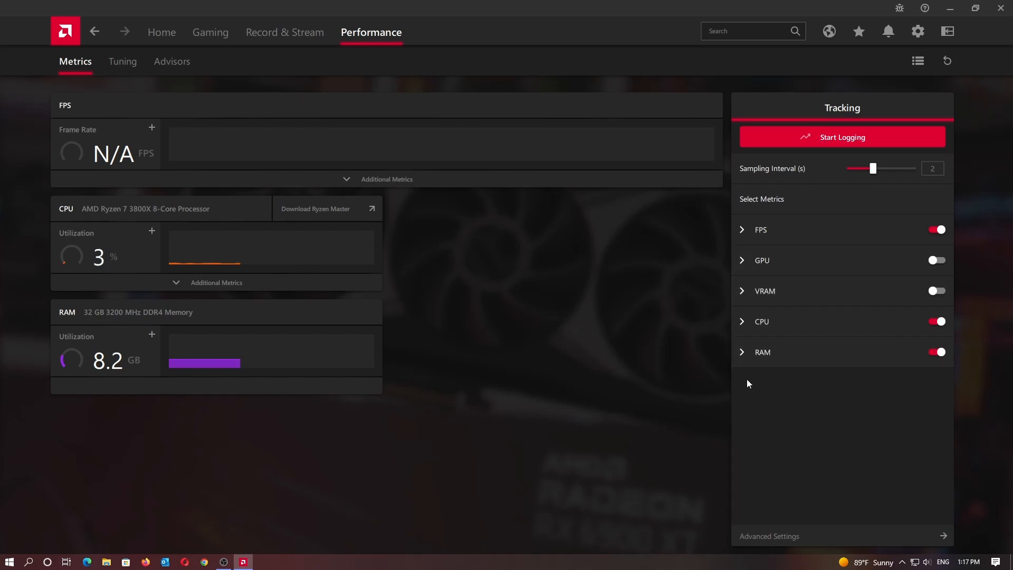
Step: Expand the CPU tracking list again and review its individual metrics from utilization to thermal current
click(741, 321)
scroll(807, 453, down, 2)
scroll(828, 370, up, 1)
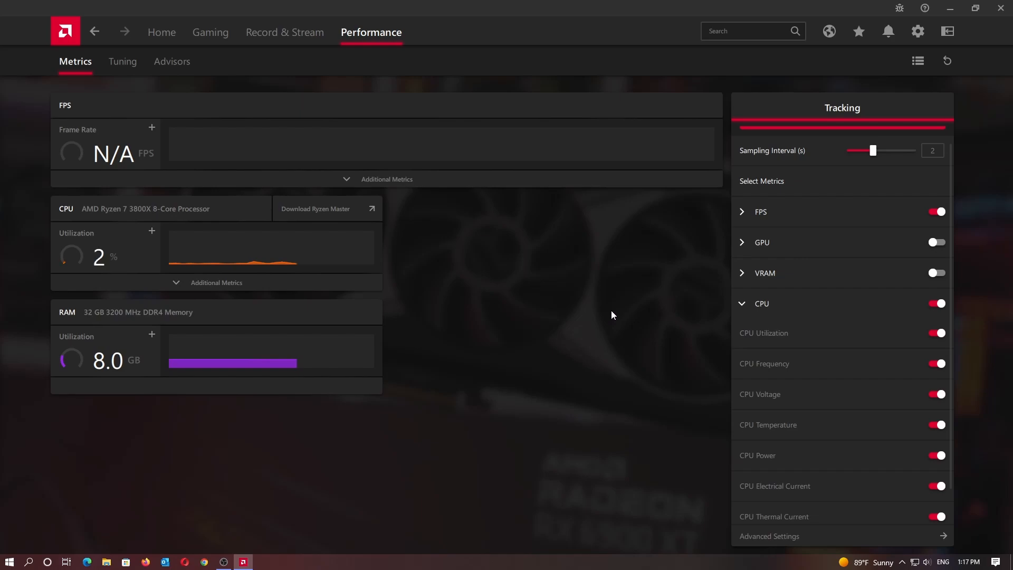
click(744, 301)
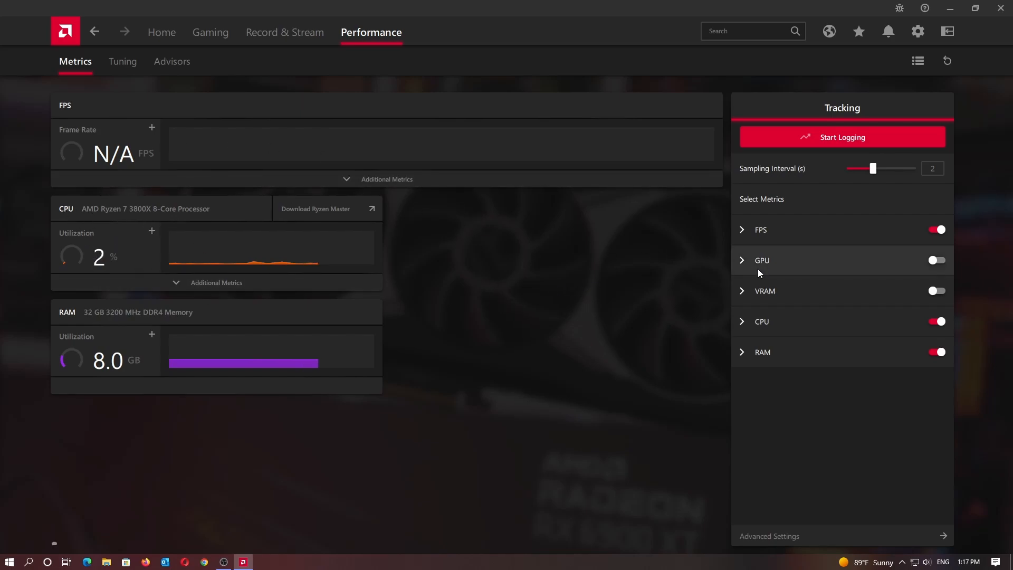
click(738, 323)
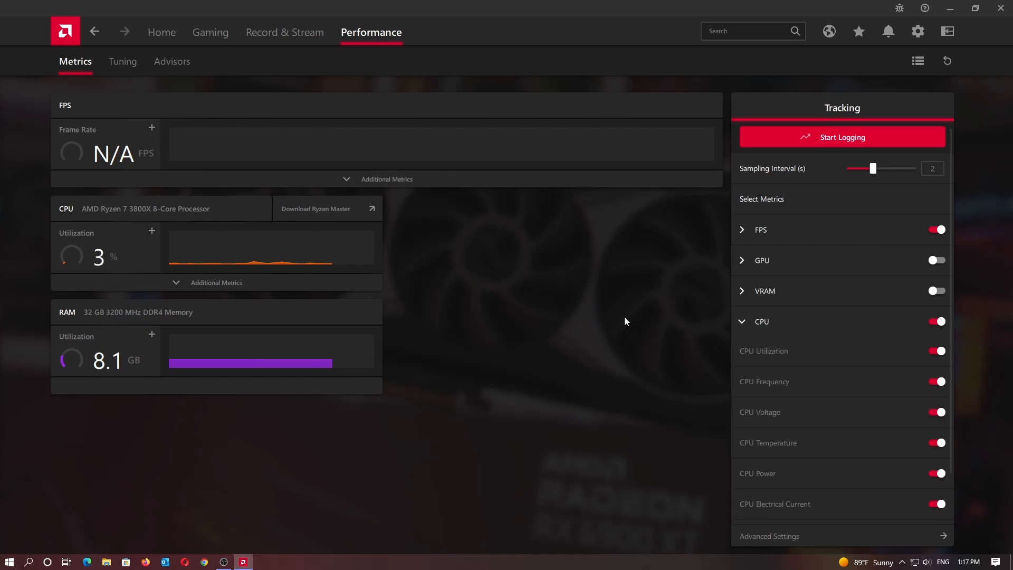
scroll(808, 373, down, 2)
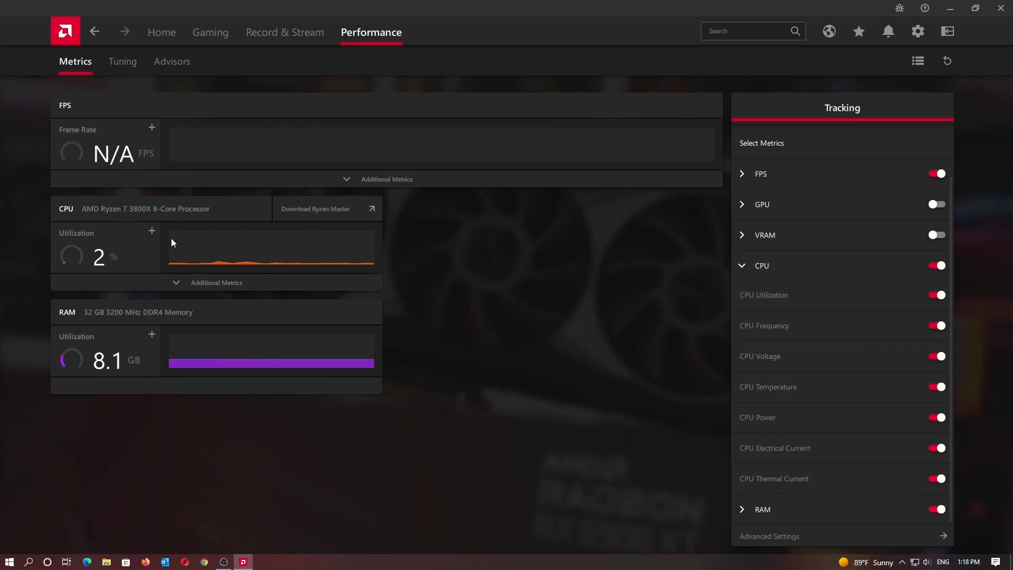
Step: Show the additional CPU metrics, examine the CPU and RAM graphs, and collapse the CPU tracking list
click(206, 282)
scroll(275, 354, down, 3)
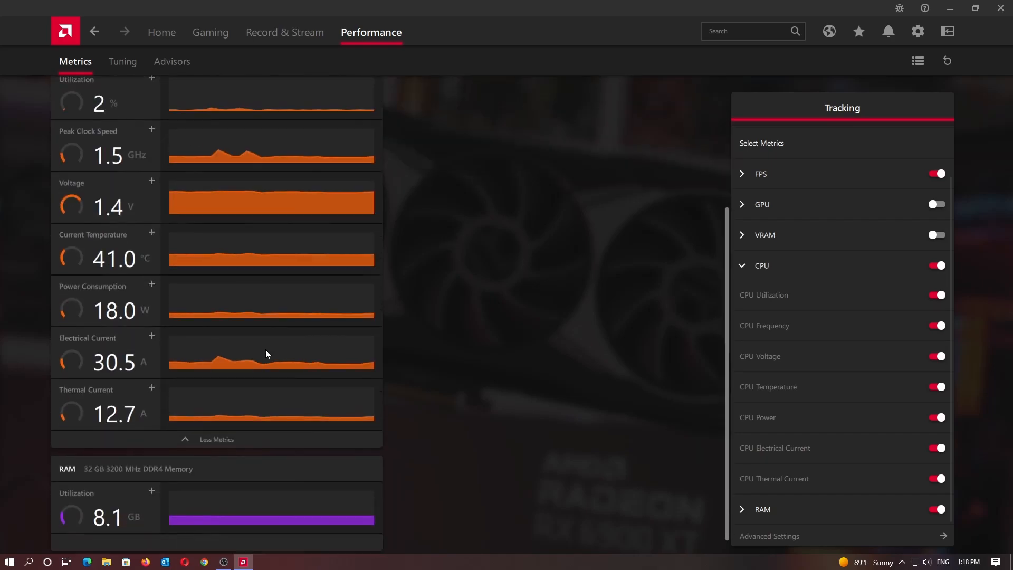
scroll(175, 280, up, 3)
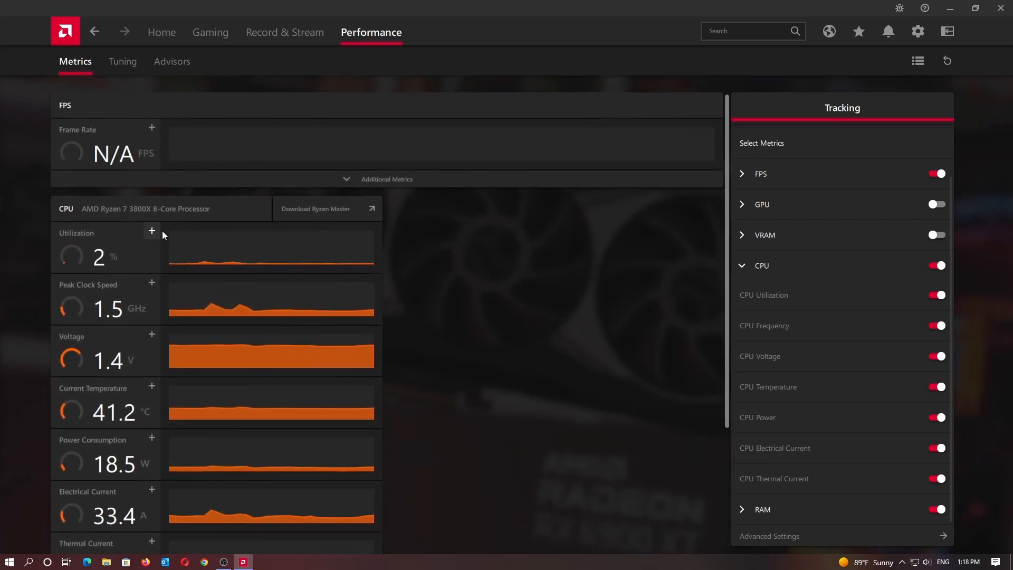
scroll(160, 230, down, 3)
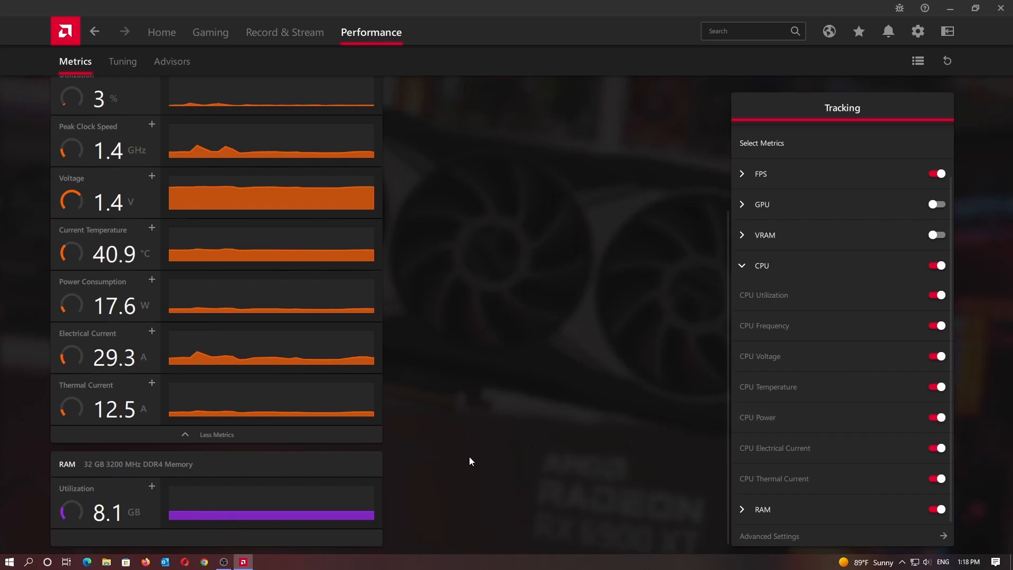
scroll(415, 488, up, 3)
scroll(416, 485, down, 3)
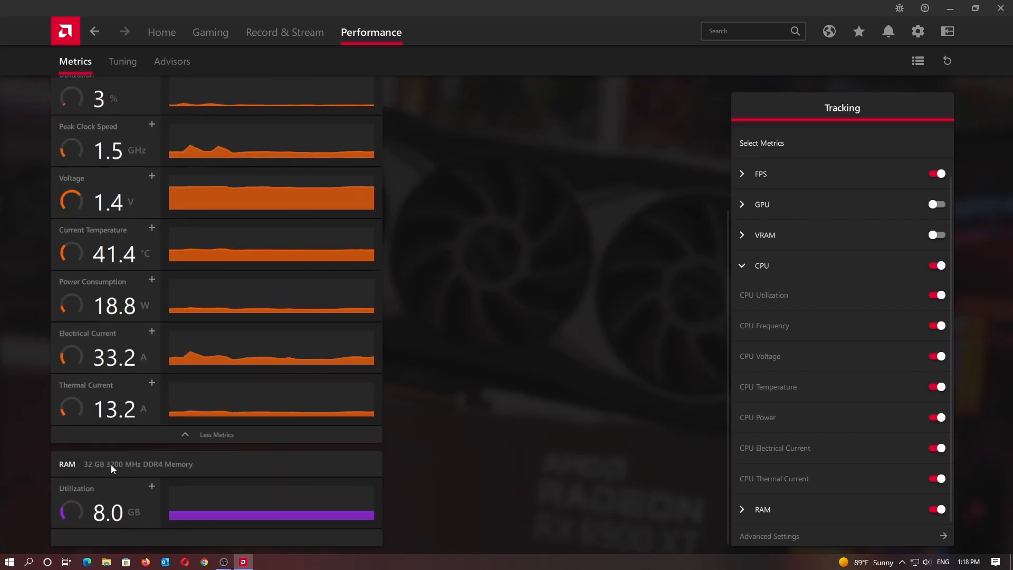
scroll(727, 307, up, 4)
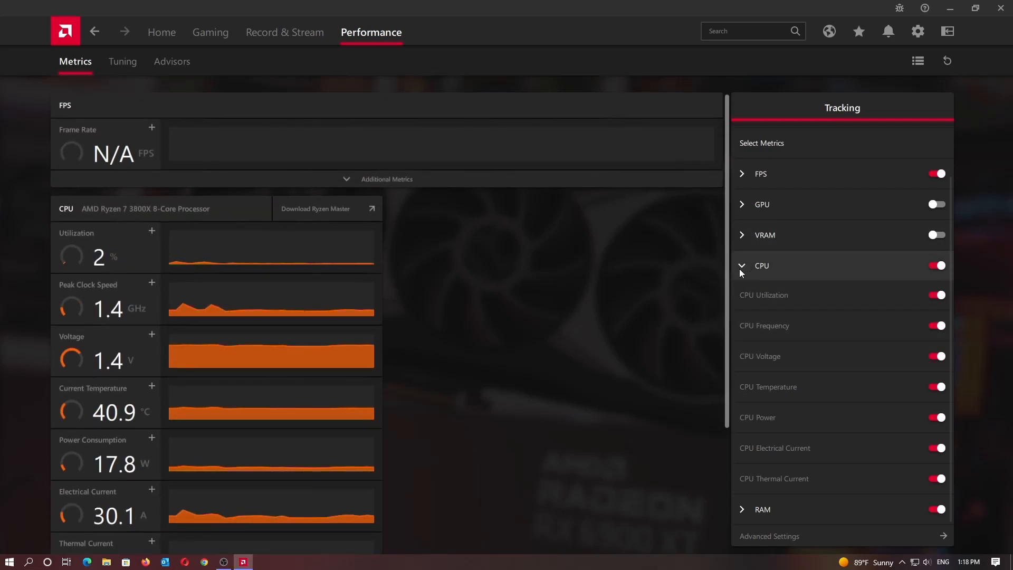
click(741, 267)
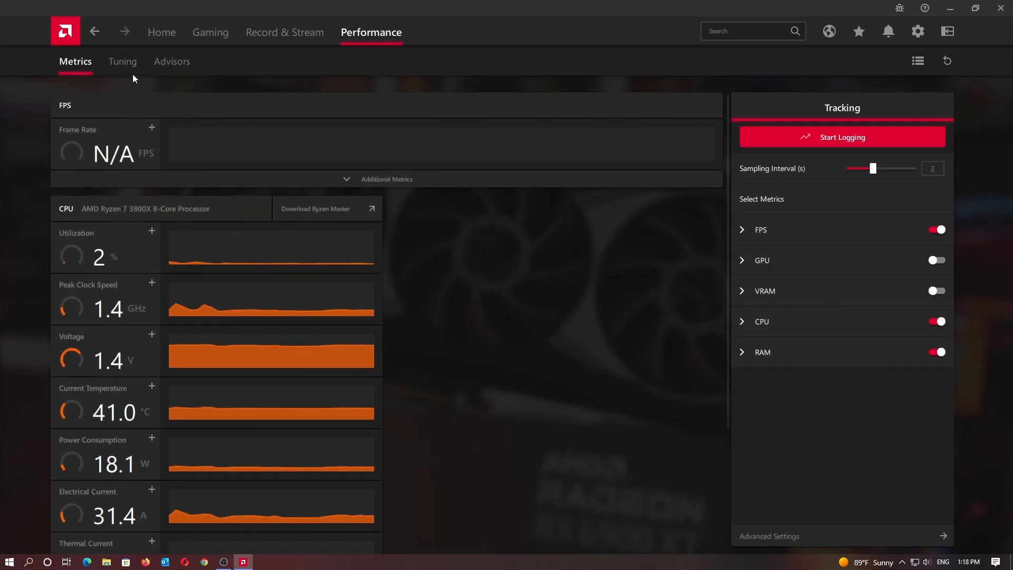
Step: Set GPU tuning to Custom, enable Fan Tuning with Zero RPM disabled, and apply the changes
click(121, 67)
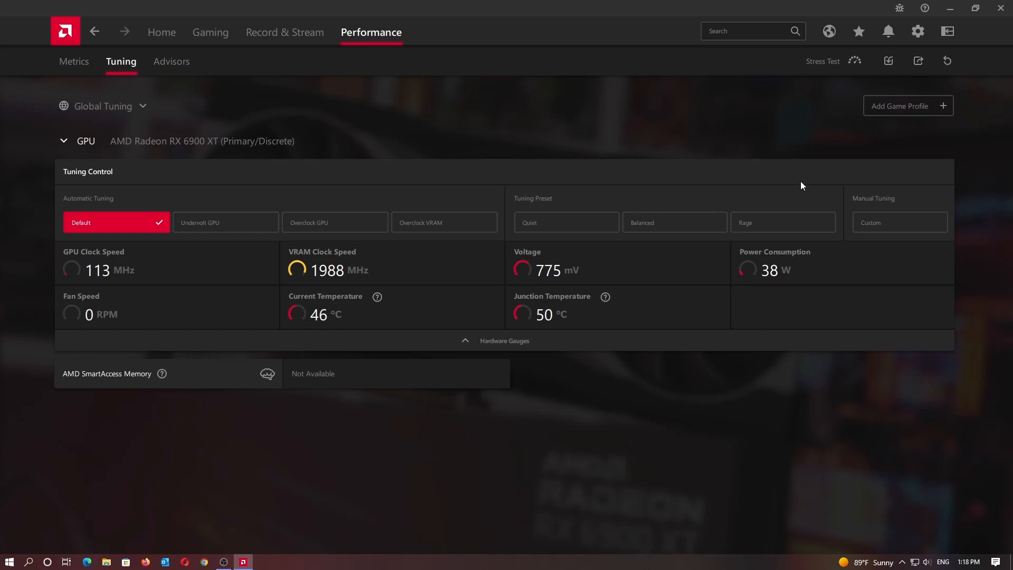
click(889, 217)
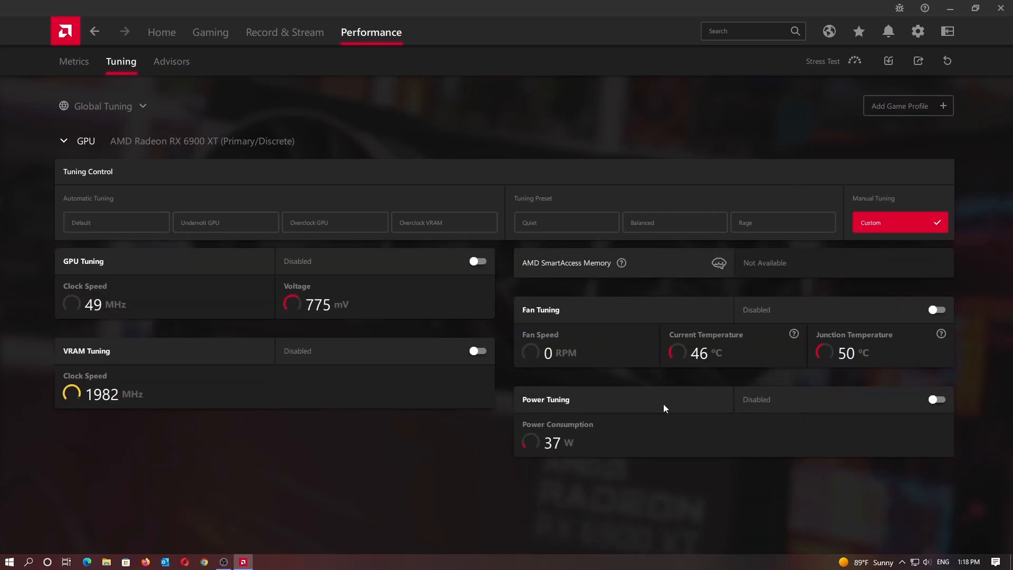
click(933, 310)
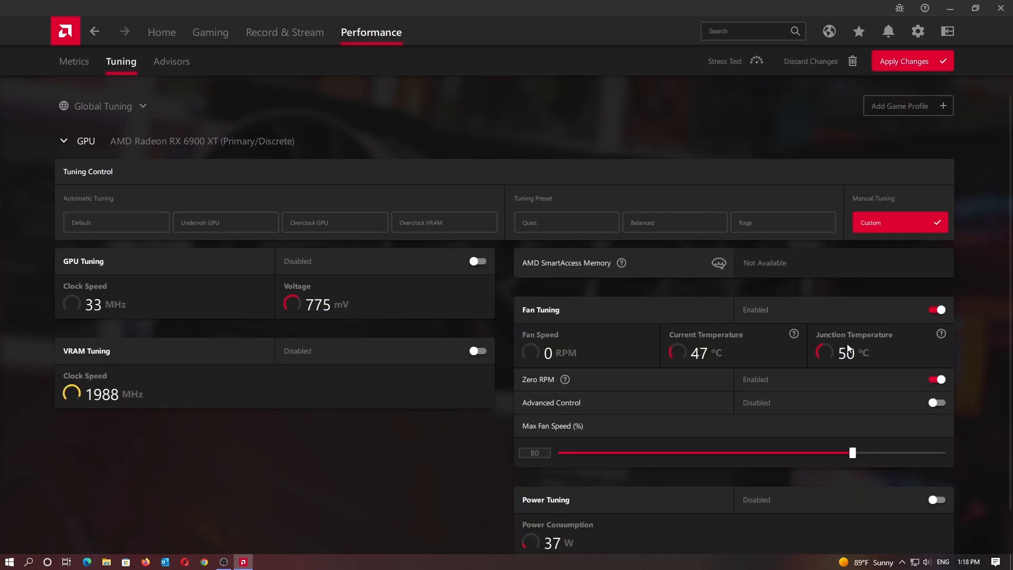
scroll(577, 325, down, 1)
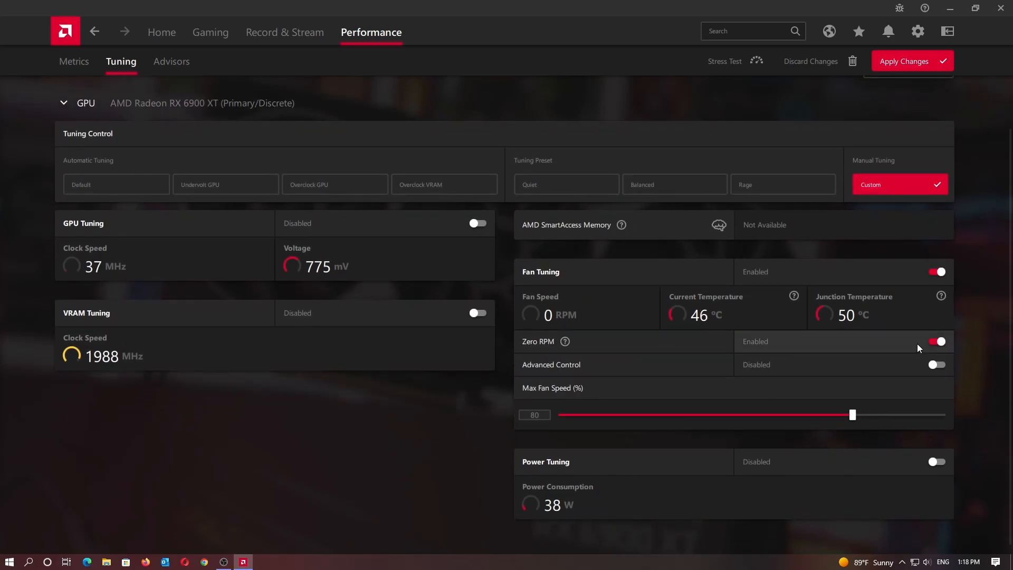
click(826, 344)
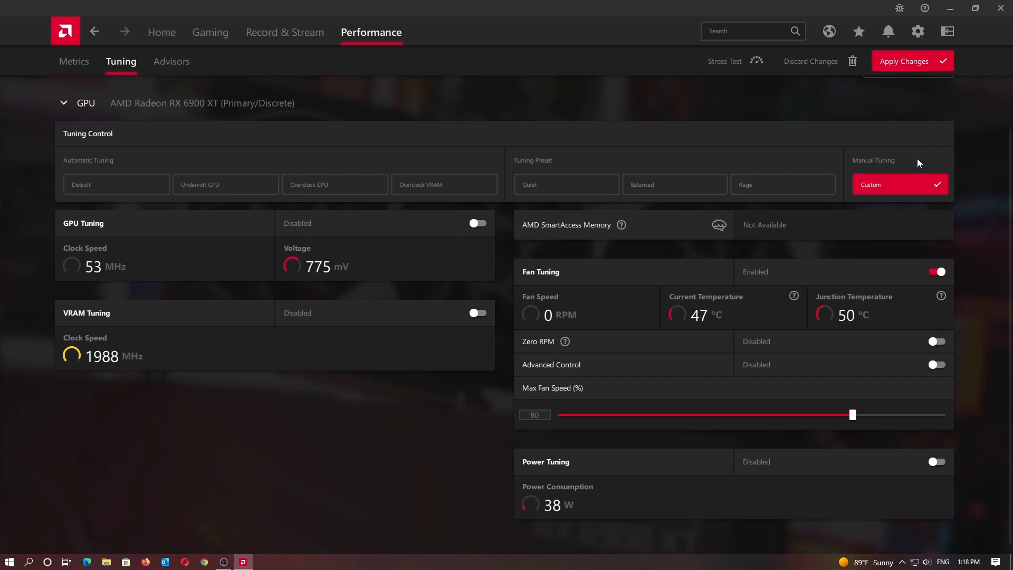
click(895, 60)
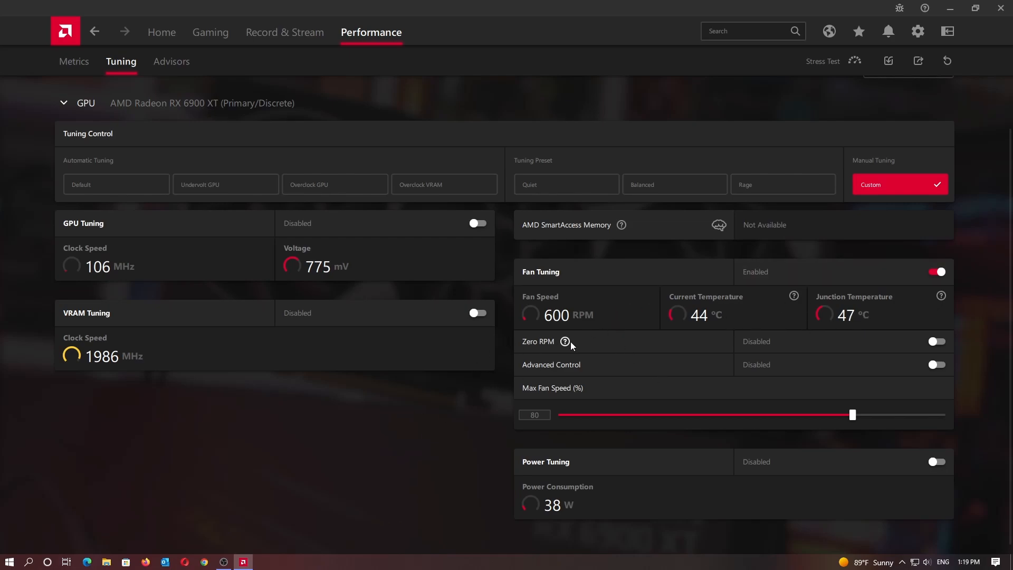
Step: Check the Zero RPM help and examine the fan speed and GPU temperature readings under Fan Tuning
mouse_move(567, 343)
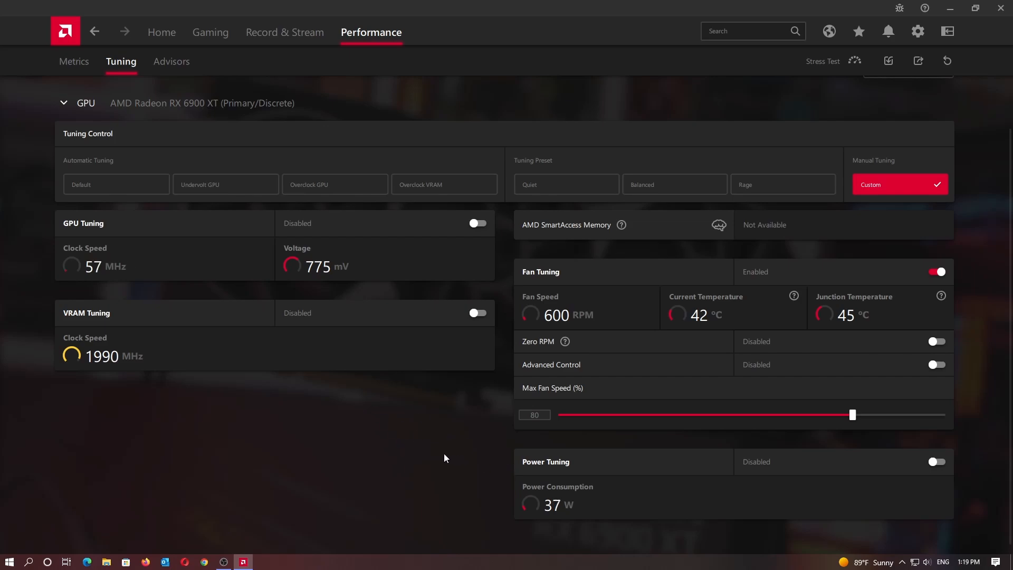
scroll(445, 427, up, 1)
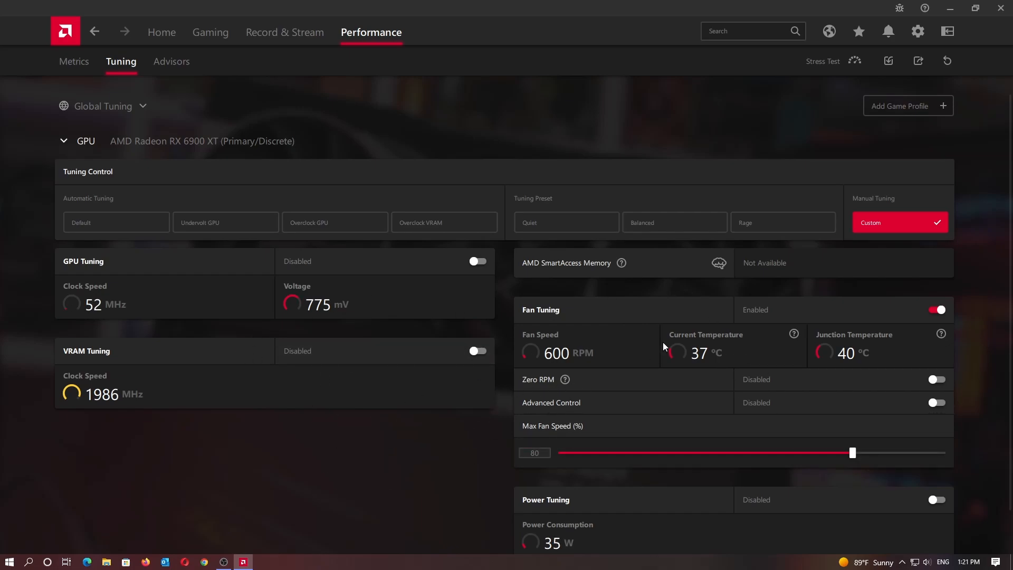
scroll(528, 422, down, 1)
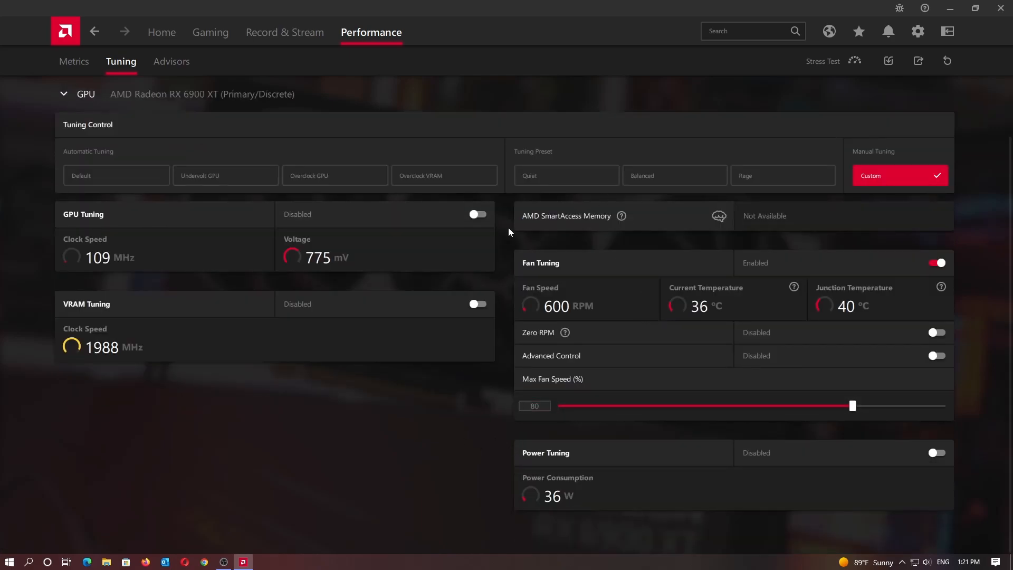
Step: Open the Final Fantasy XIV profile from the recent games and show its graphics and display settings
scroll(438, 296, up, 1)
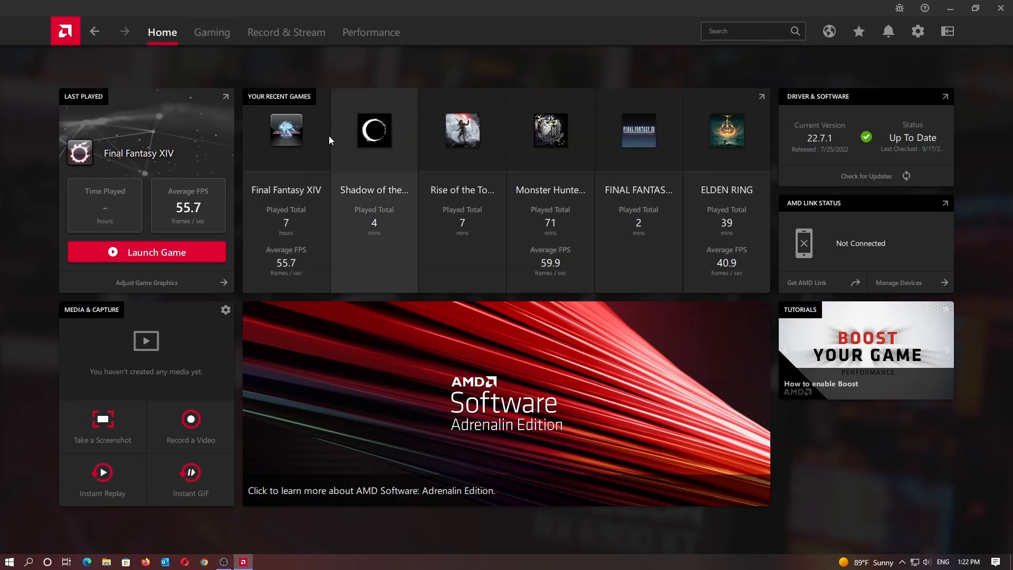
click(279, 130)
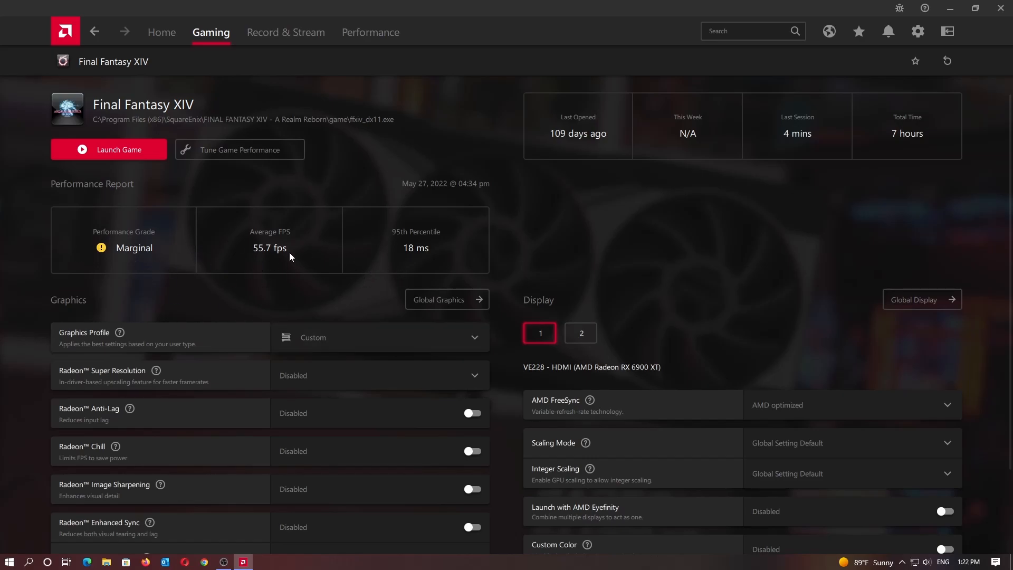
scroll(516, 388, down, 2)
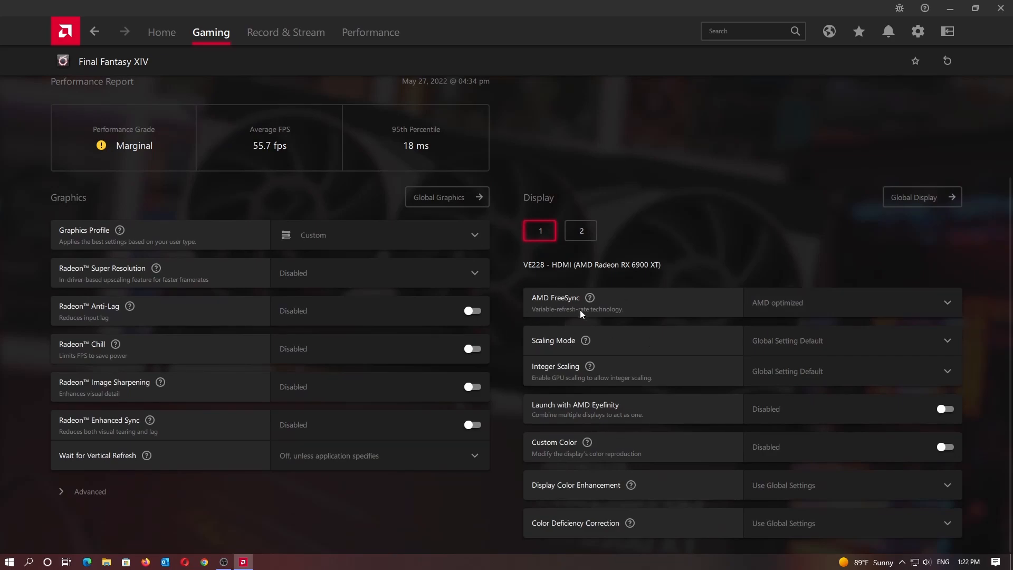
Step: Review the available AMD FreeSync and Radeon Super Resolution options for Final Fantasy XIV without changing either setting
click(802, 303)
click(760, 302)
click(472, 272)
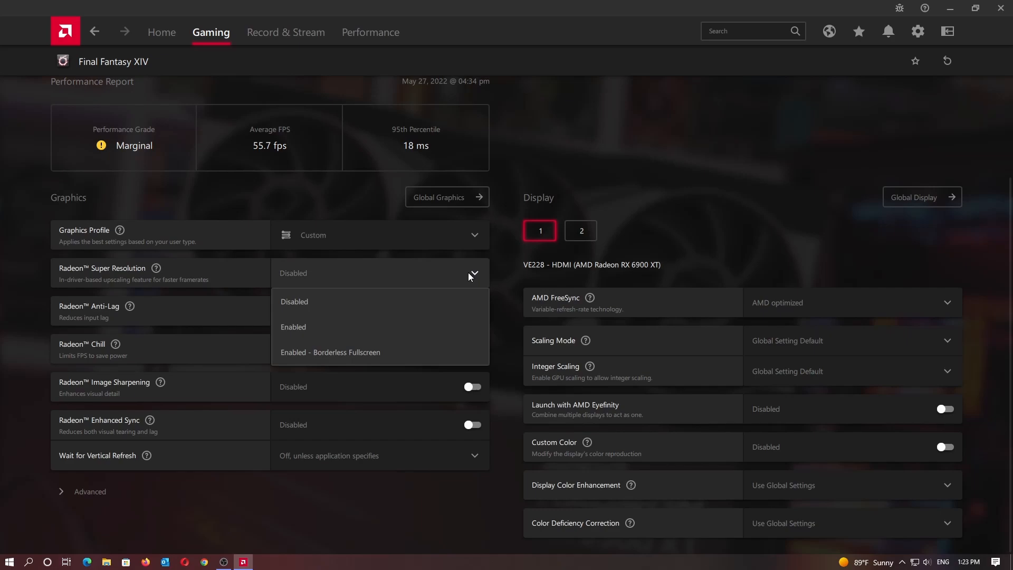
click(465, 271)
click(433, 282)
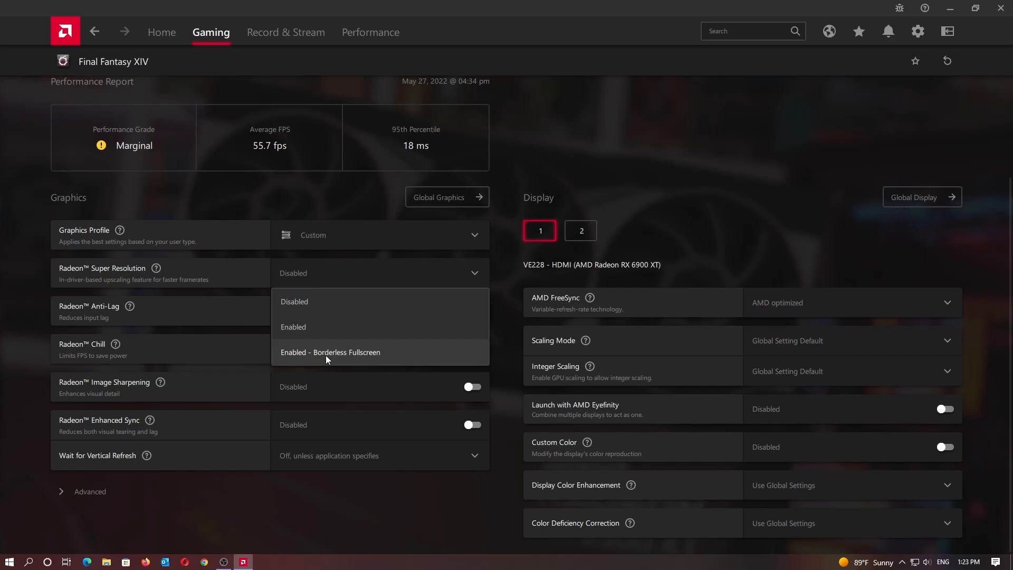
click(474, 280)
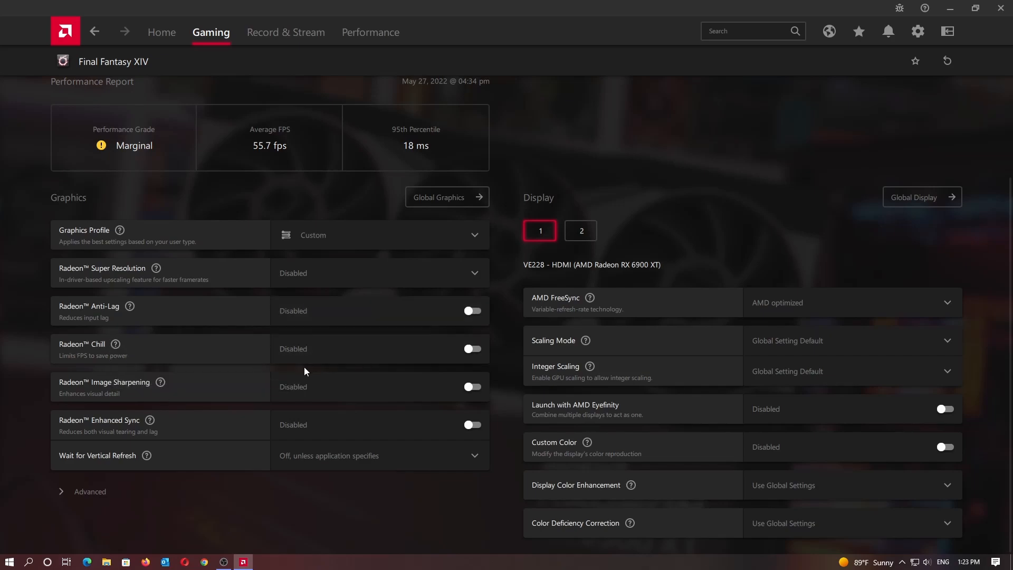
Step: Enable Radeon Chill for Final Fantasy XIV and set its Max FPS to 75
click(476, 349)
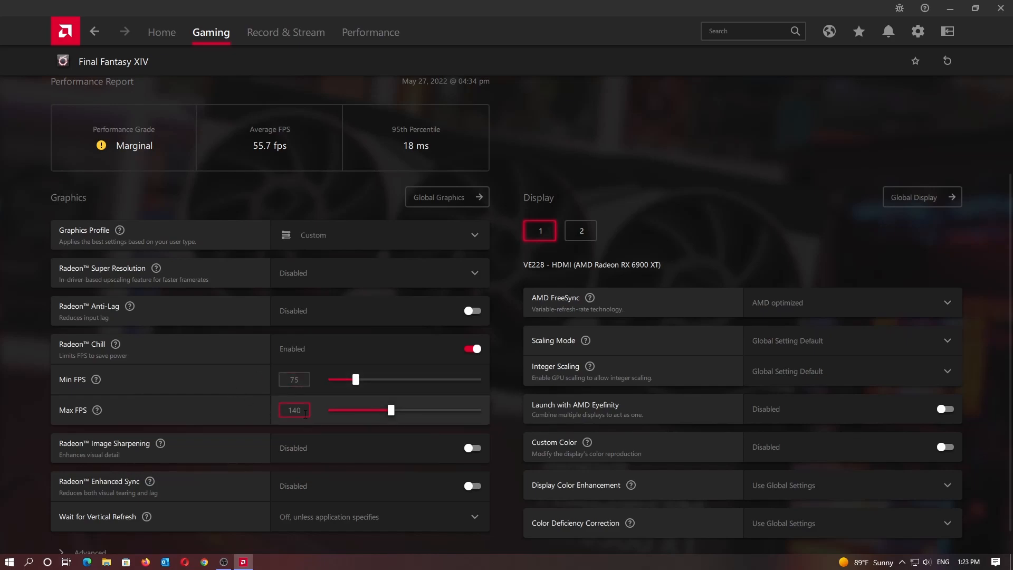
drag(324, 409, 282, 404)
text(75)
key(Return)
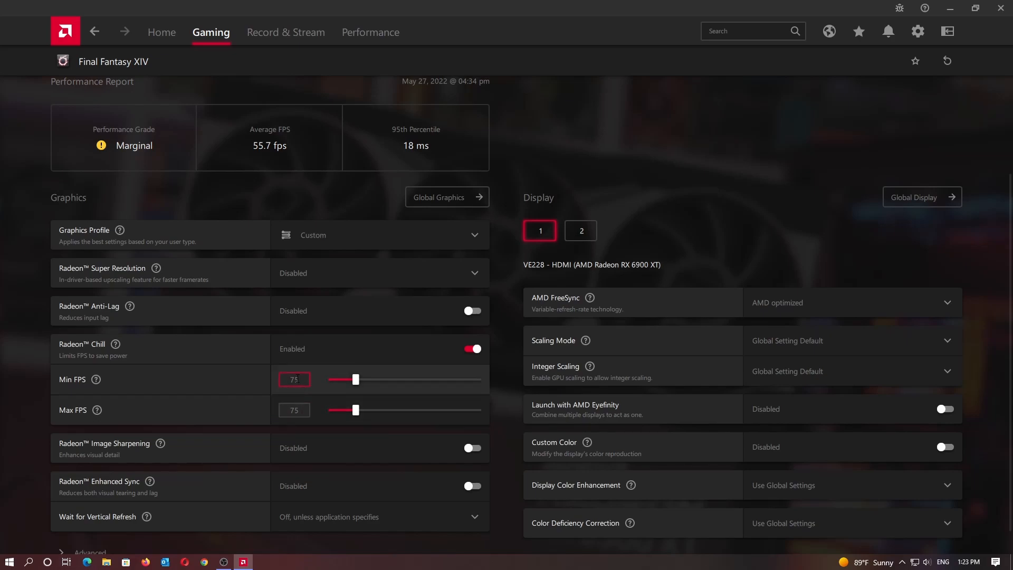
Step: Check the Min FPS help and look over the game's performance report, graphics and display settings
mouse_move(96, 381)
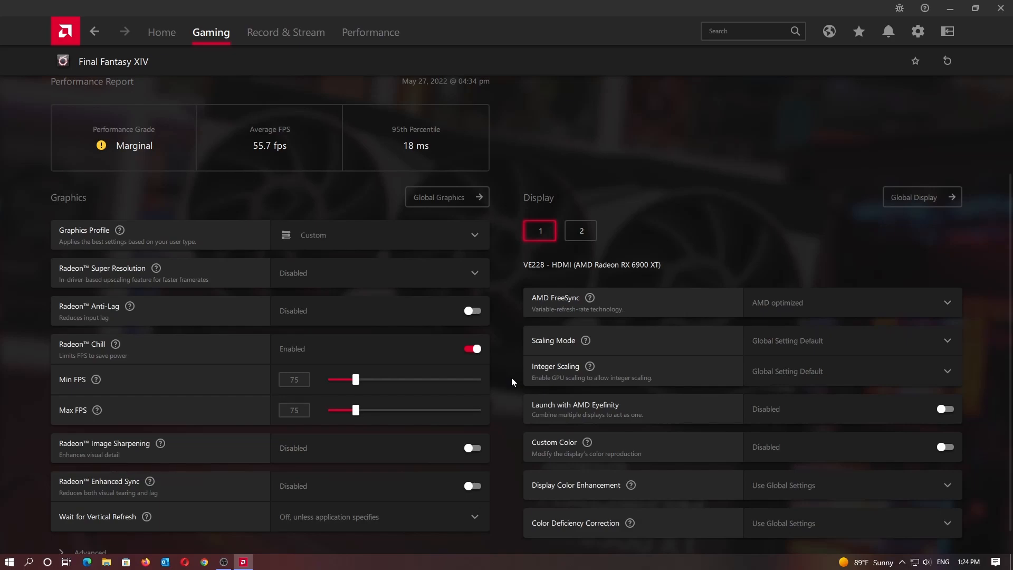
scroll(511, 377, up, 3)
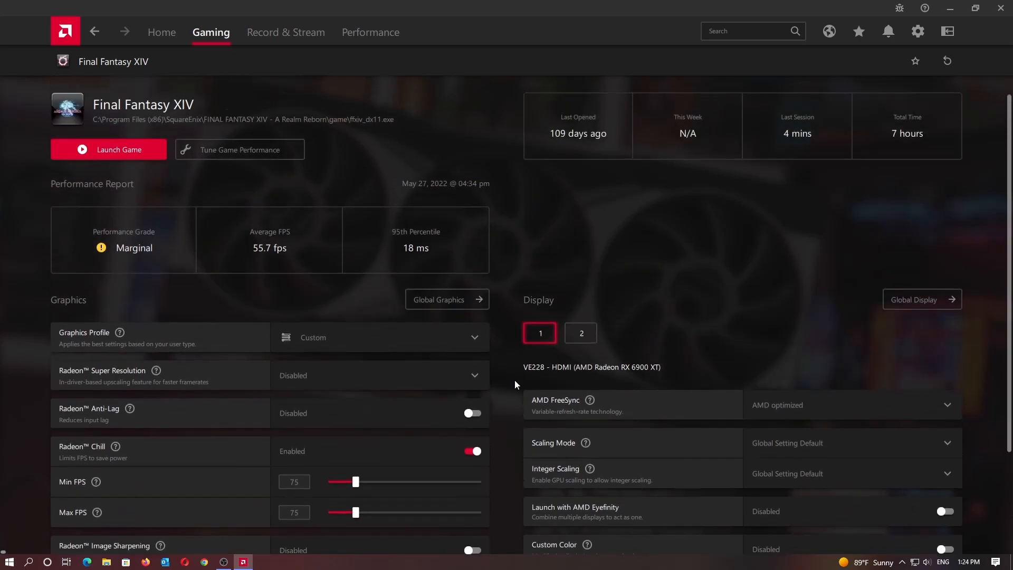
scroll(514, 380, down, 2)
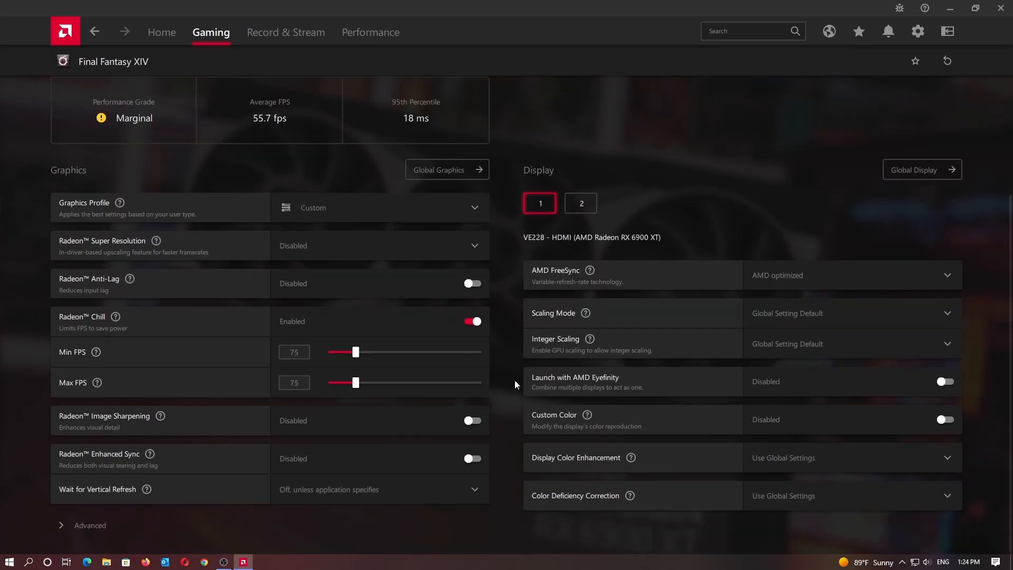
scroll(513, 379, up, 2)
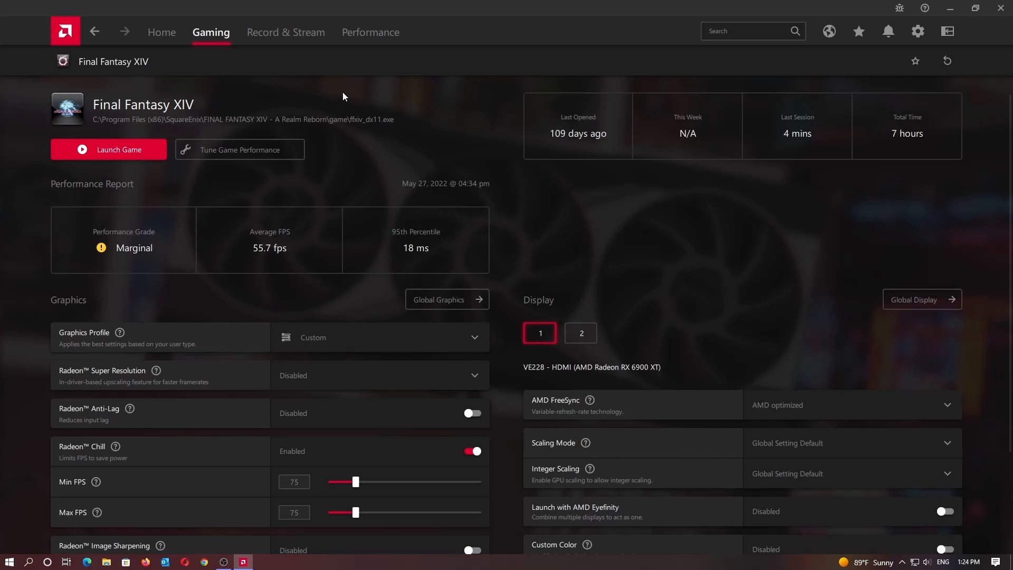
Step: Revisit the Record & Stream recording page, the Home overview and the performance metrics
click(286, 33)
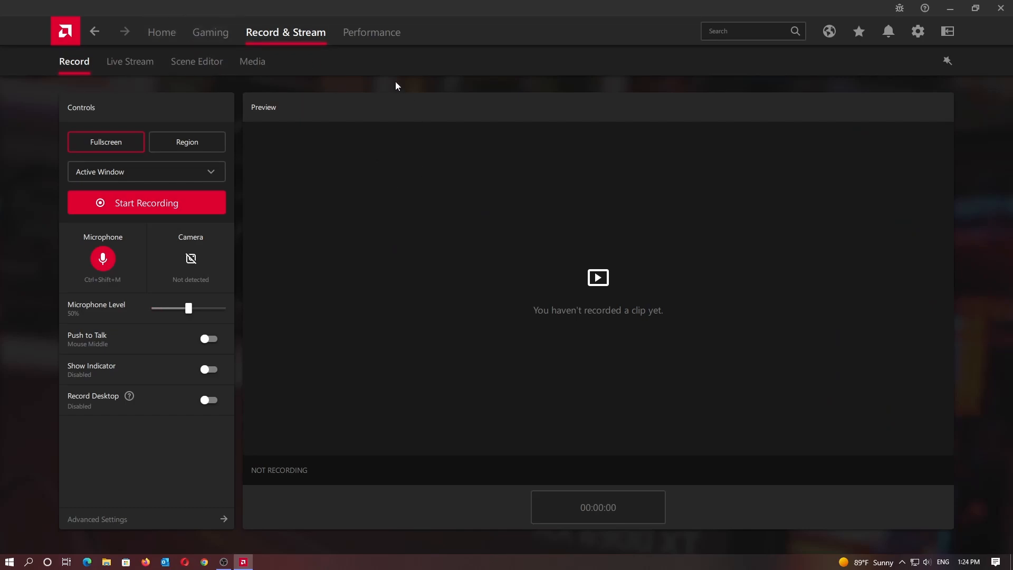
click(161, 31)
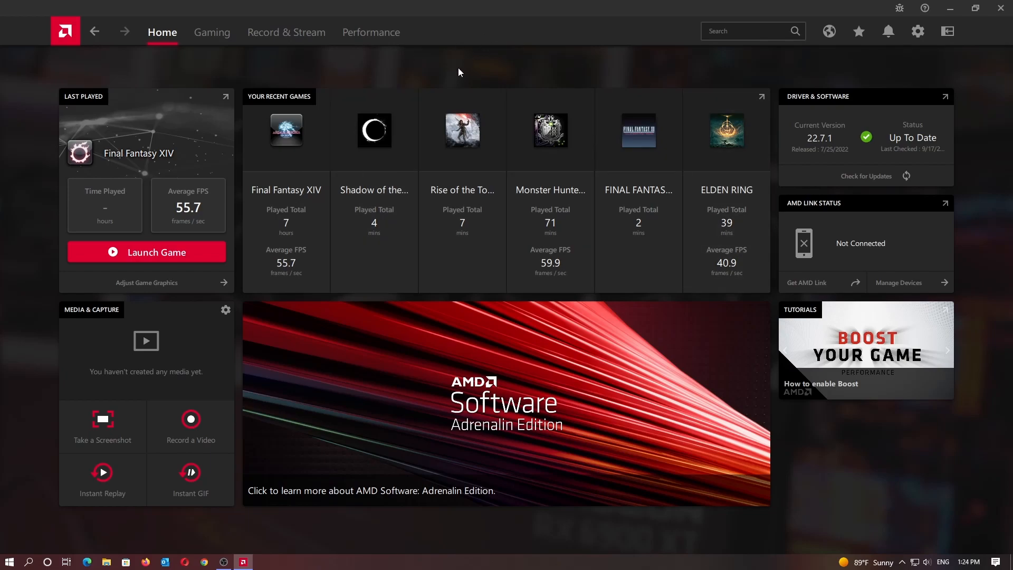
click(373, 31)
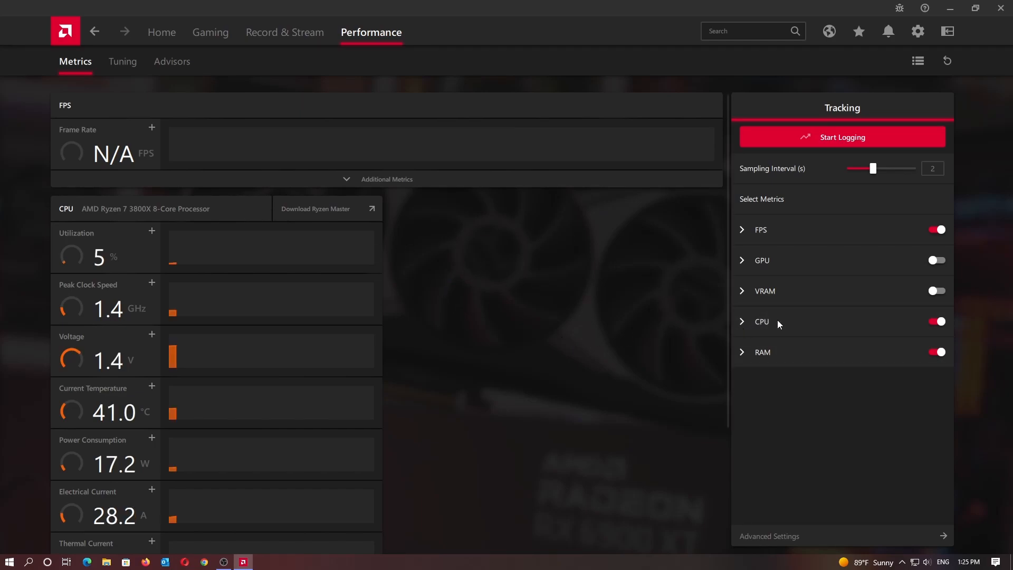
Step: Switch CPU metric tracking off and on again, and look through the individual CPU metrics in its expanded list
click(927, 323)
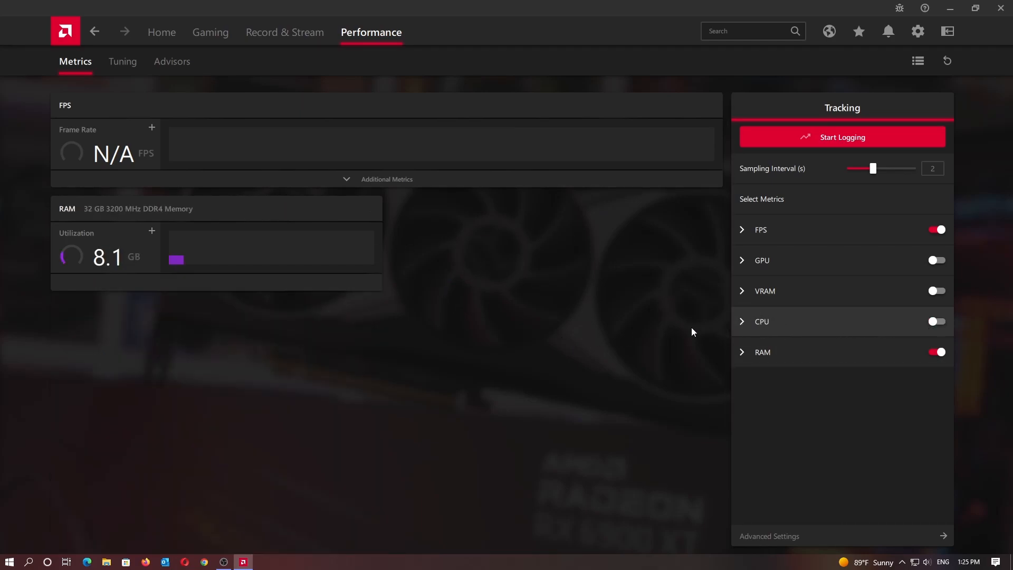
click(930, 323)
click(742, 321)
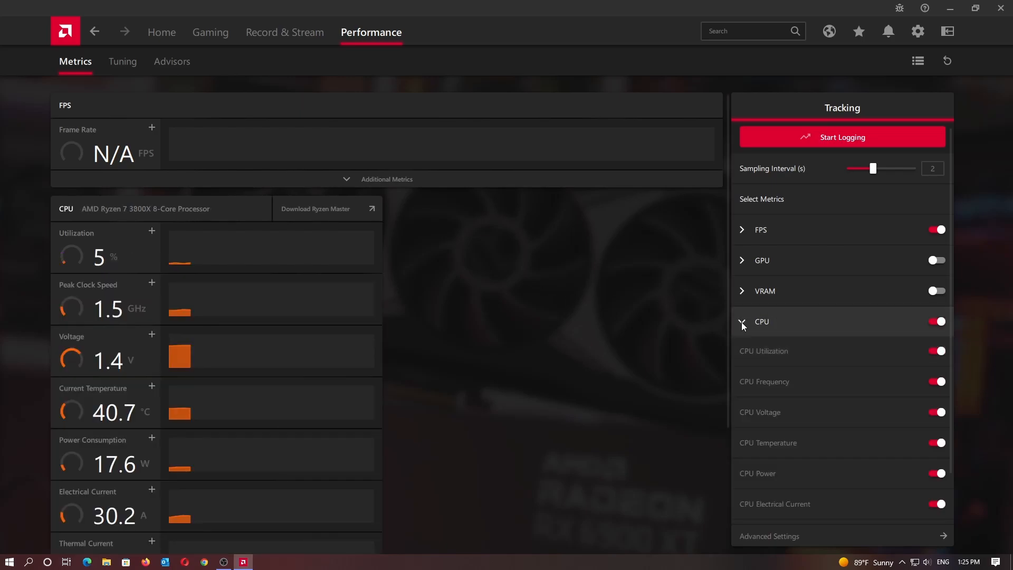
scroll(514, 295, down, 3)
scroll(515, 296, up, 3)
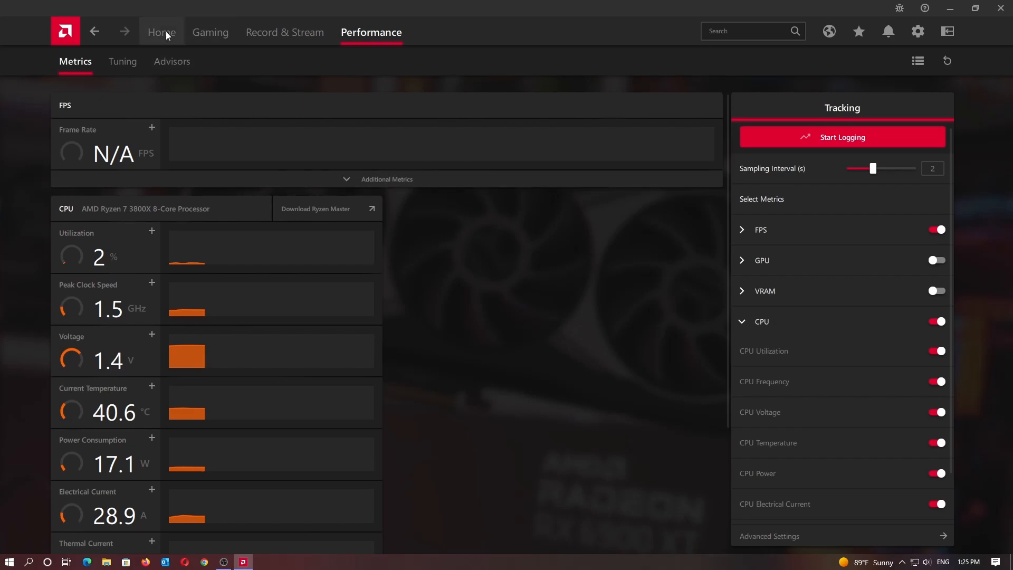